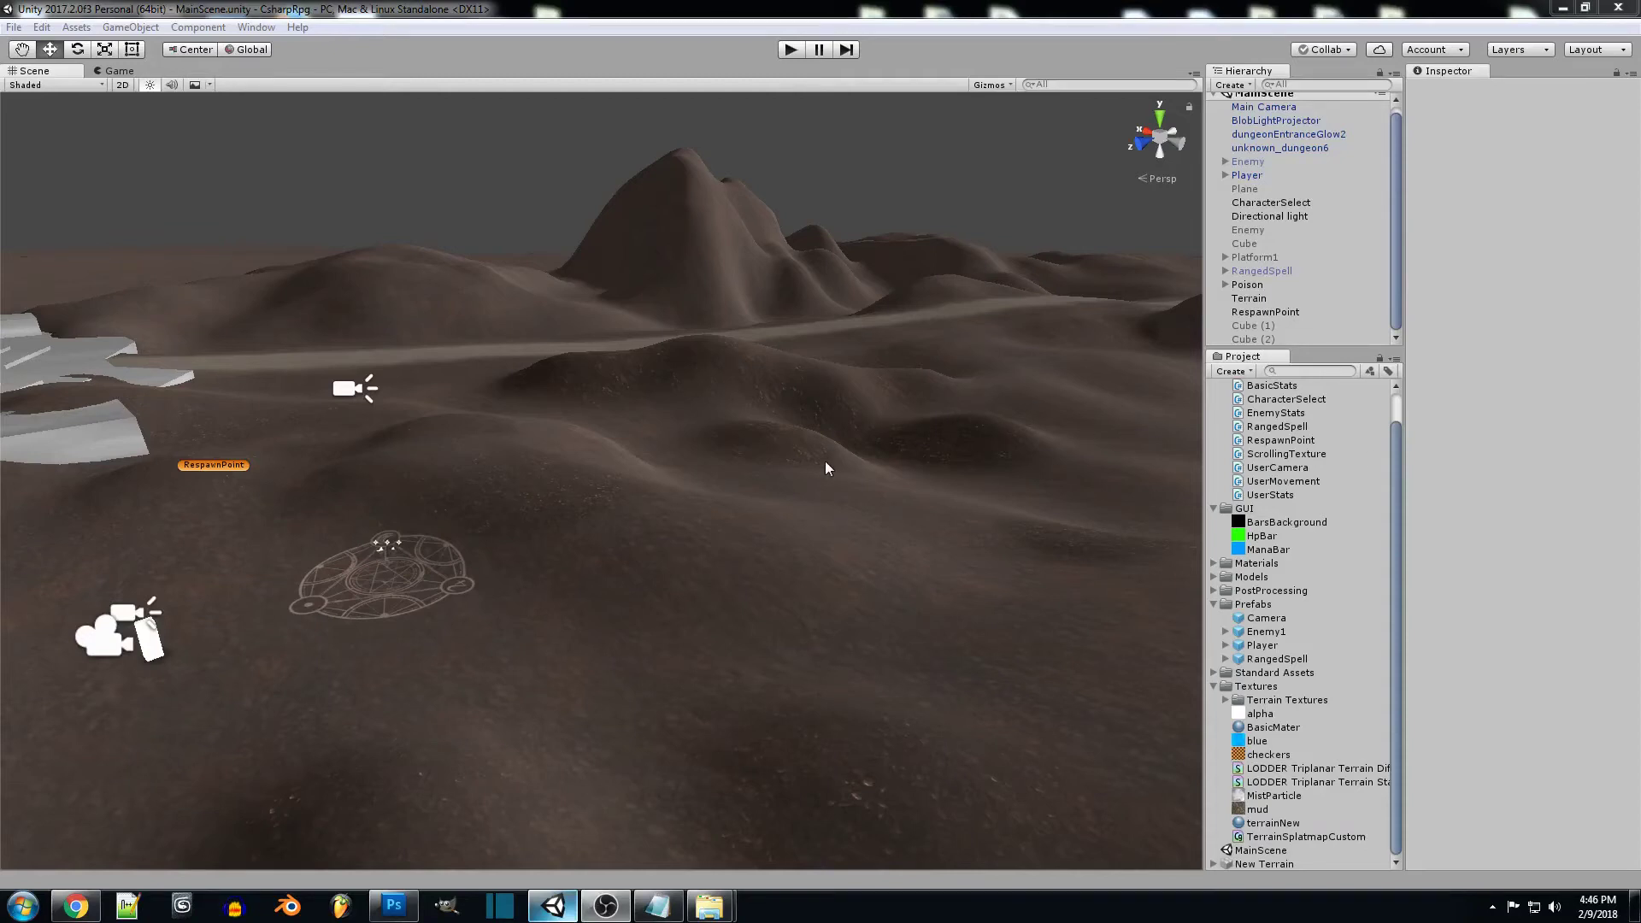
- Orbit and fly the scene camera around the mountain to a wide view of the terrain
right_drag(824, 465, 1088, 356)
scroll(568, 403, down, 5)
key(w)
mouse_move(473, 388)
right_down()
mouse_move(641, 407)
mouse_move(567, 436)
mouse_move(470, 369)
right_up()
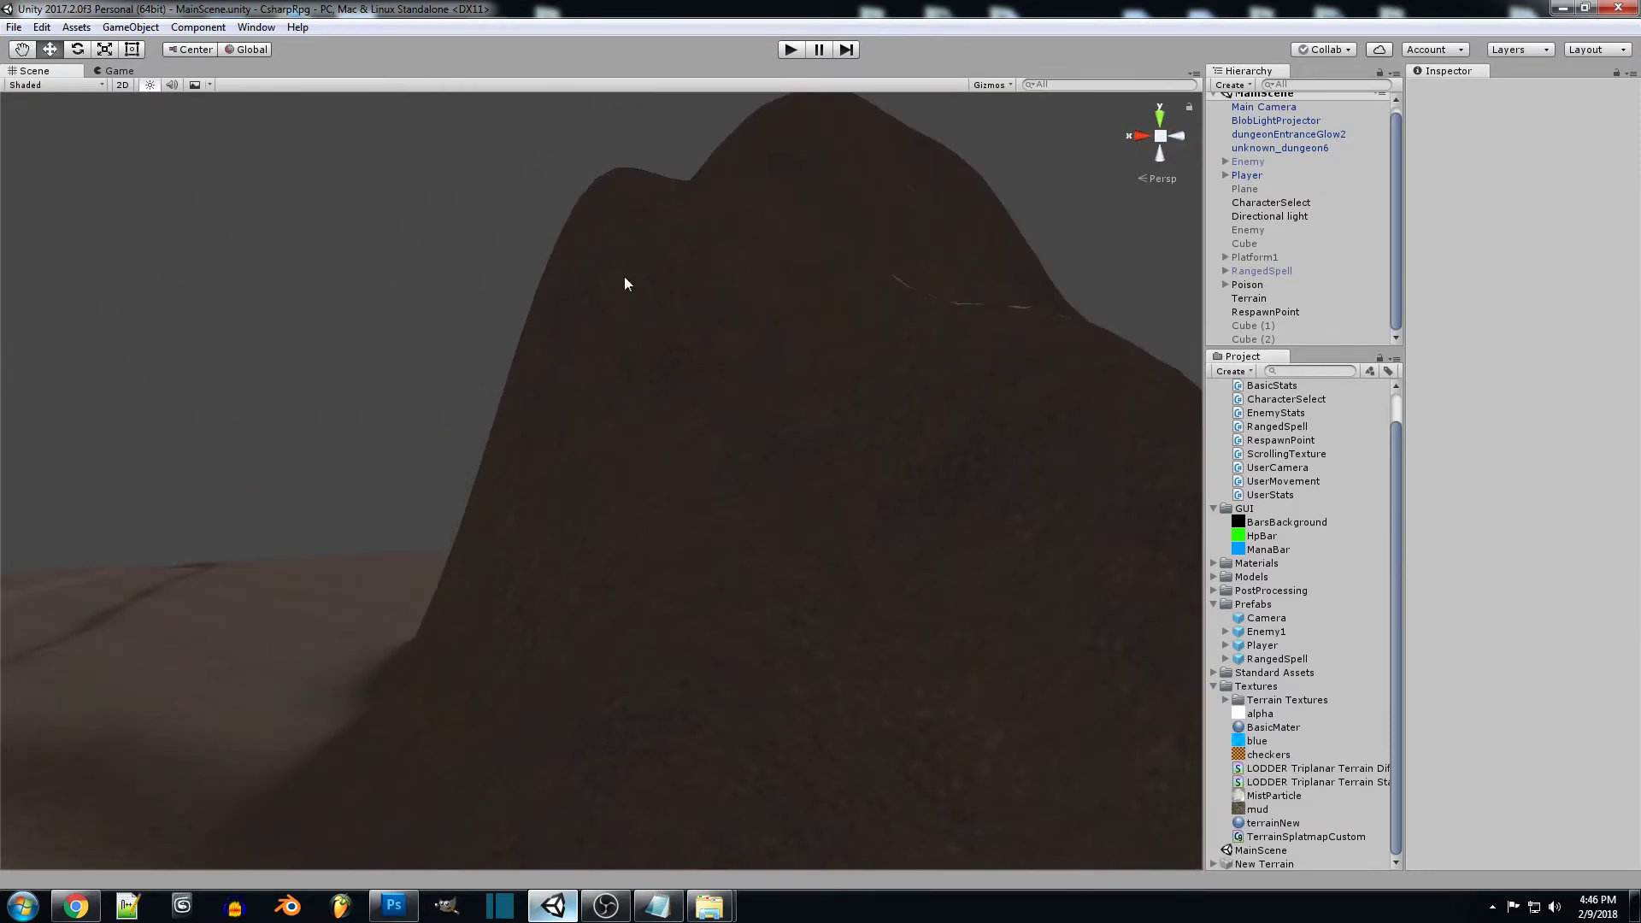
right_drag(624, 283, 553, 322)
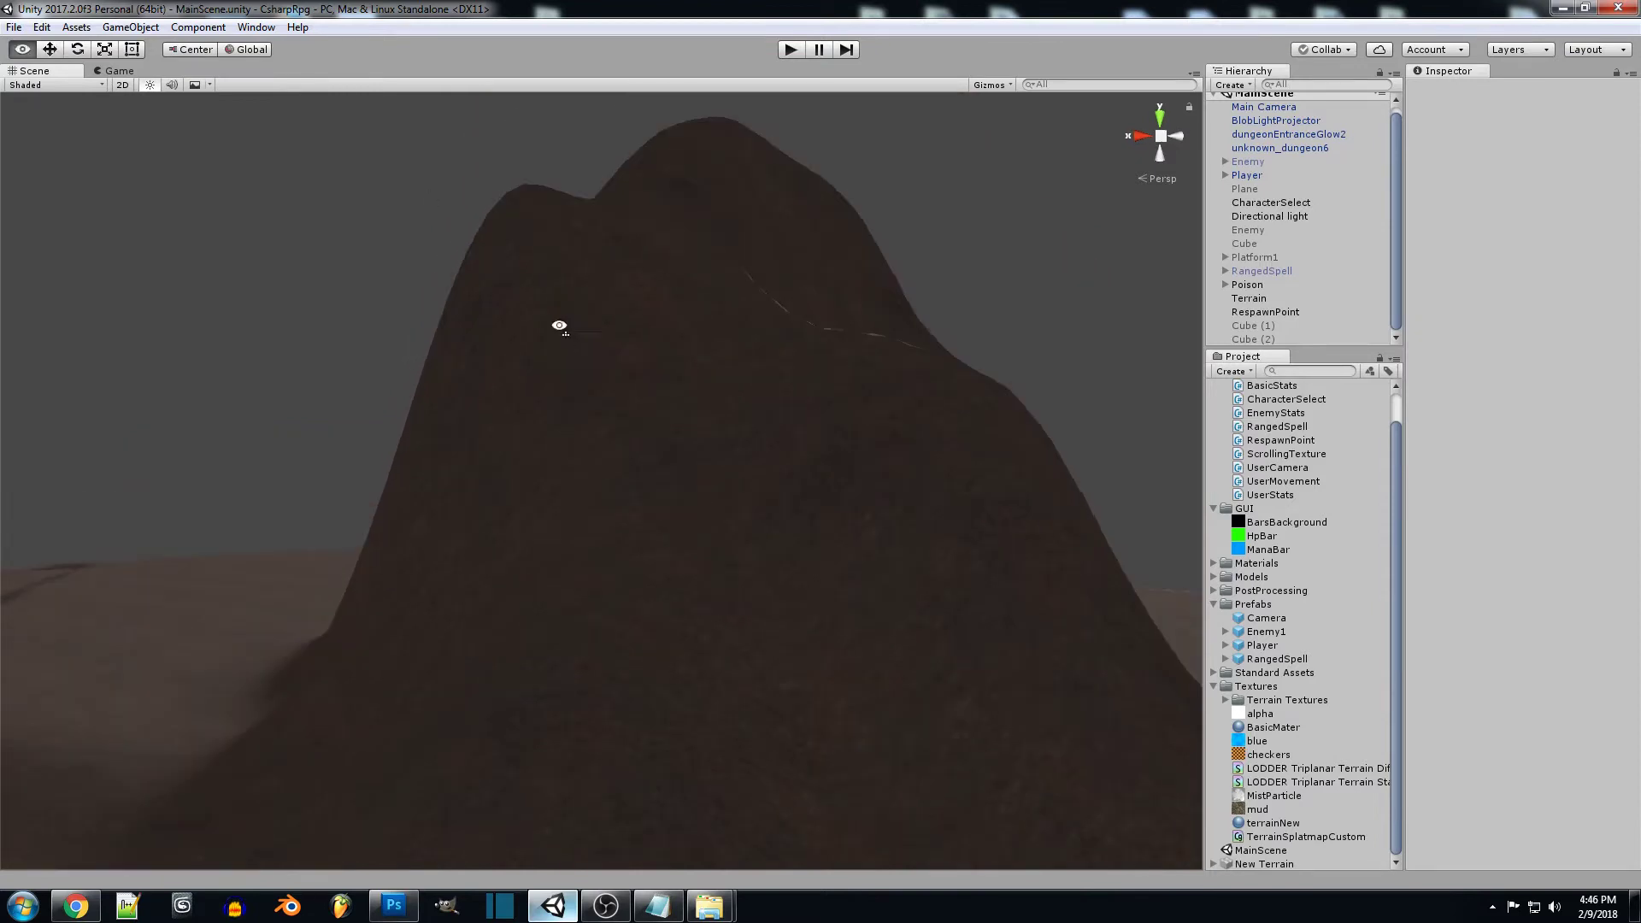
right_drag(726, 387, 819, 503)
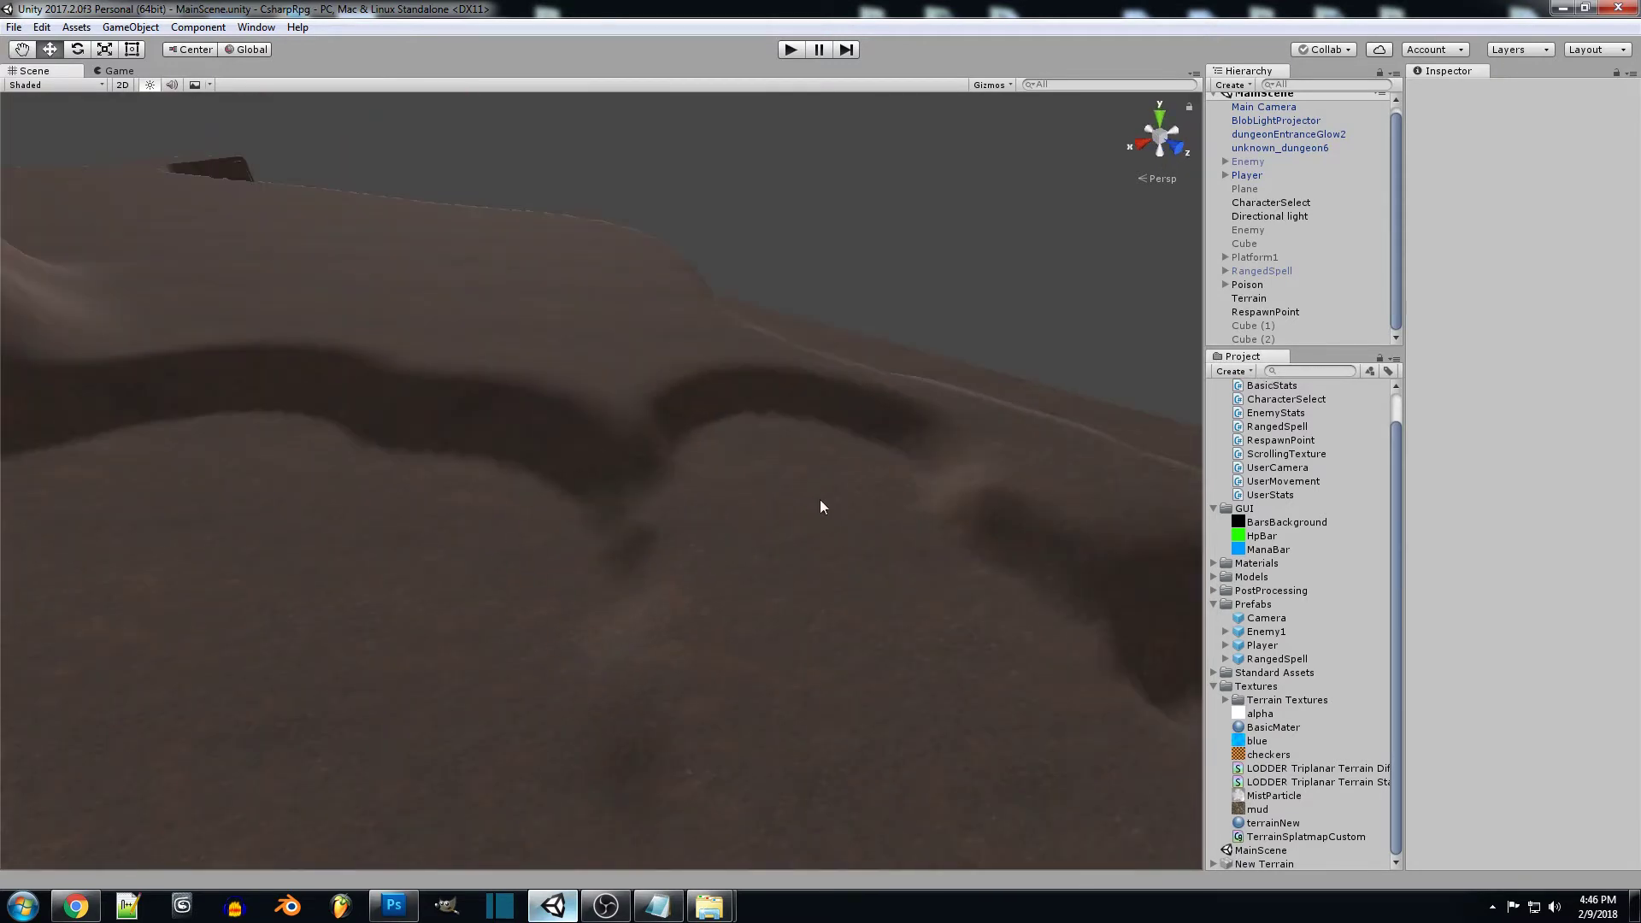
- Use the terrain's Raise/Lower Terrain tool to paint a tall, steep spike
click(819, 503)
click(1444, 211)
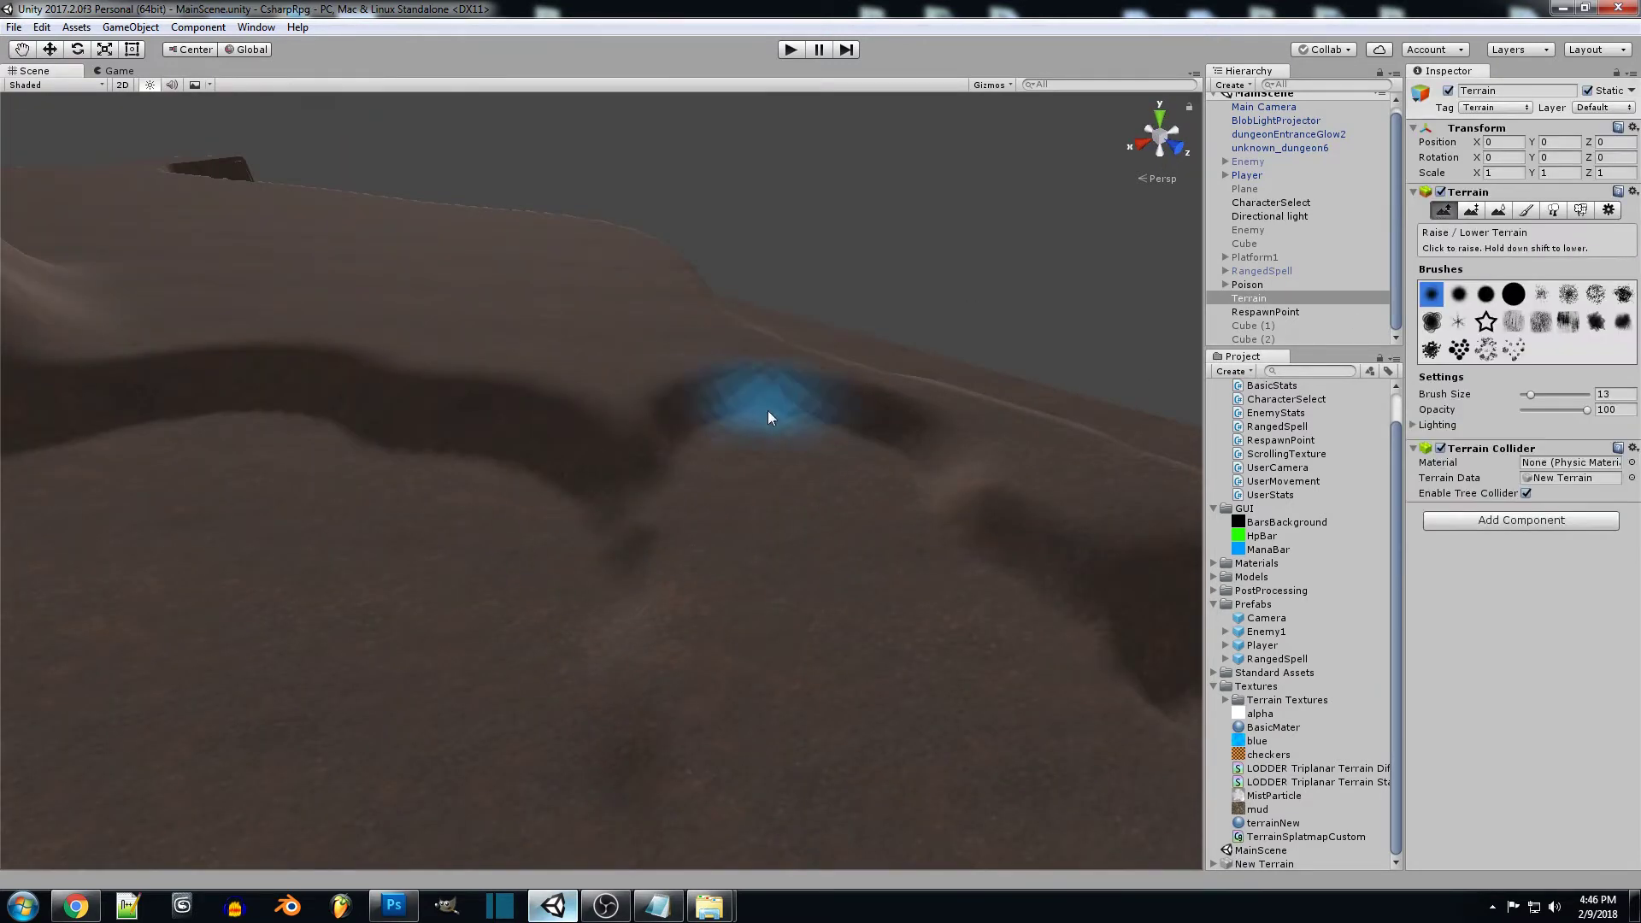
drag(768, 410, 755, 351)
mouse_move(755, 350)
right_down()
mouse_move(464, 323)
mouse_move(256, 362)
mouse_move(293, 392)
mouse_move(425, 402)
mouse_move(486, 287)
right_up()
mouse_move(485, 287)
mouse_down()
mouse_move(414, 264)
mouse_move(451, 217)
mouse_move(429, 184)
mouse_up()
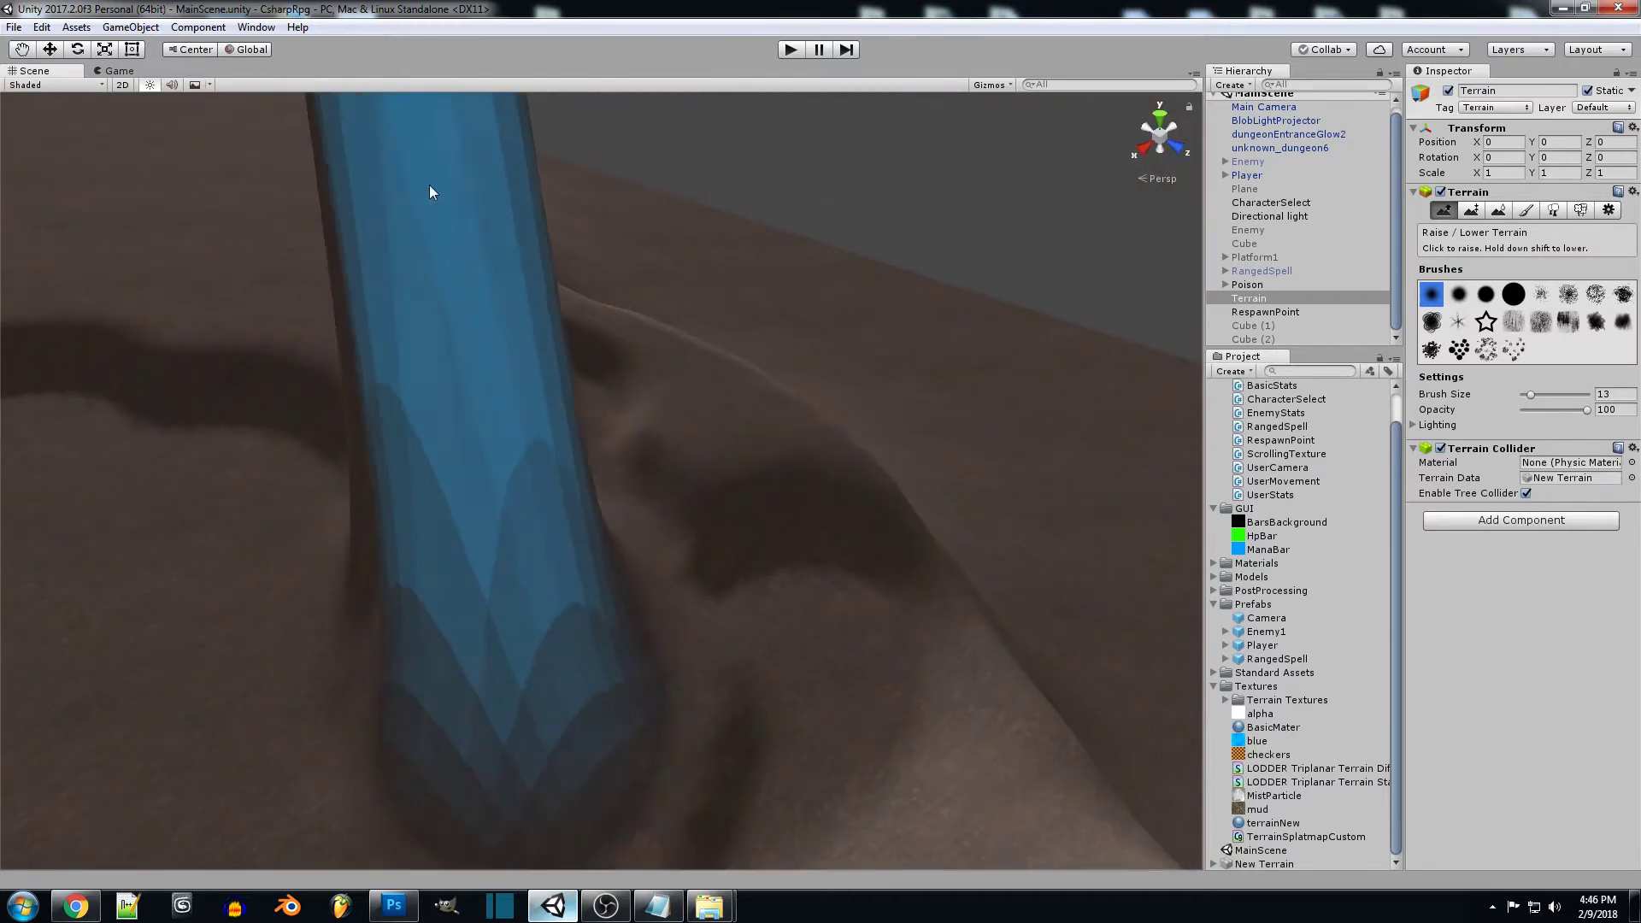
mouse_move(429, 185)
right_down()
mouse_move(654, 377)
mouse_move(621, 113)
mouse_move(542, 366)
right_up()
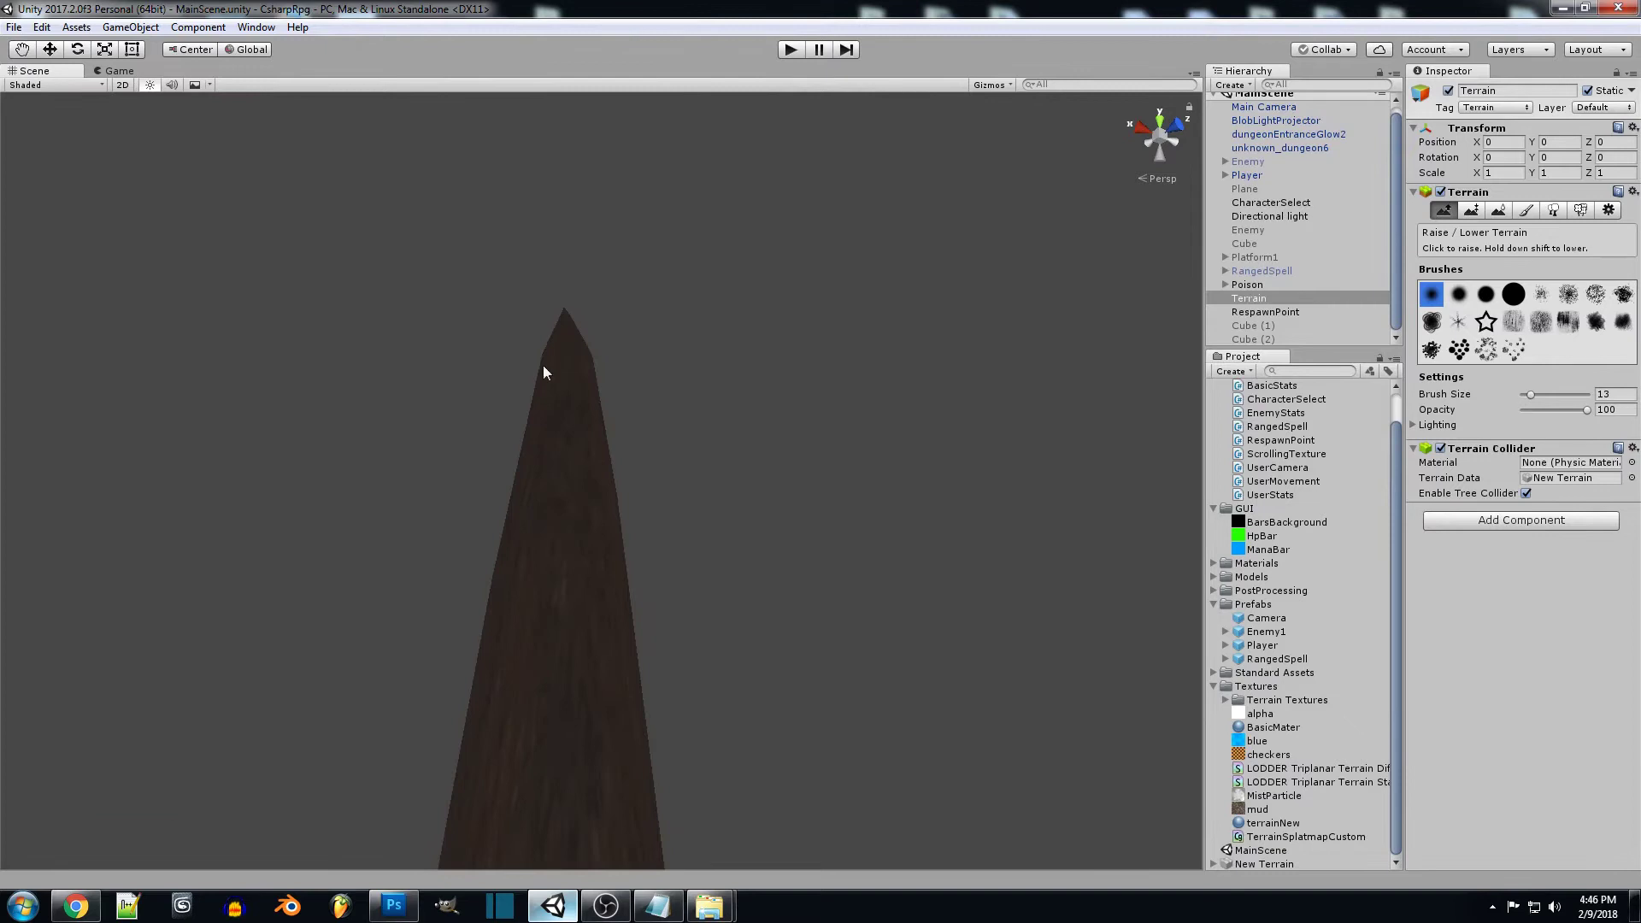
right_drag(649, 364, 1541, 593)
right_drag(855, 512, 656, 301)
mouse_move(655, 294)
mouse_down()
mouse_move(681, 253)
mouse_move(978, 330)
mouse_move(1177, 243)
mouse_up()
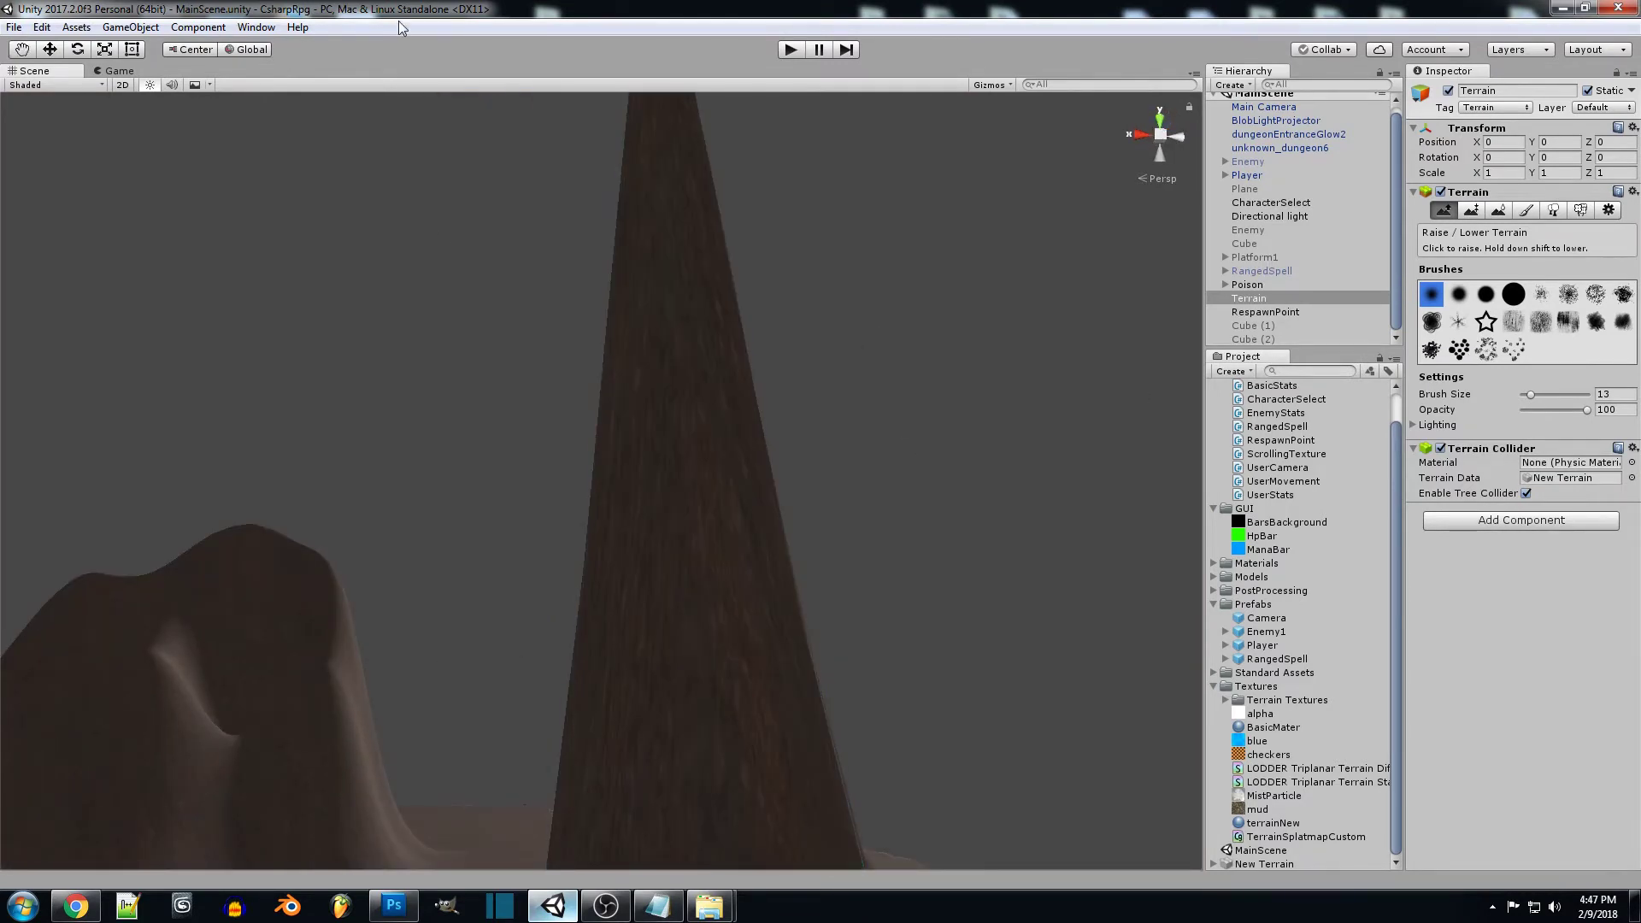
- Fly over the terrain to view the other peaks, then reselect the terrain
click(970, 301)
right_drag(970, 300, 621, 713)
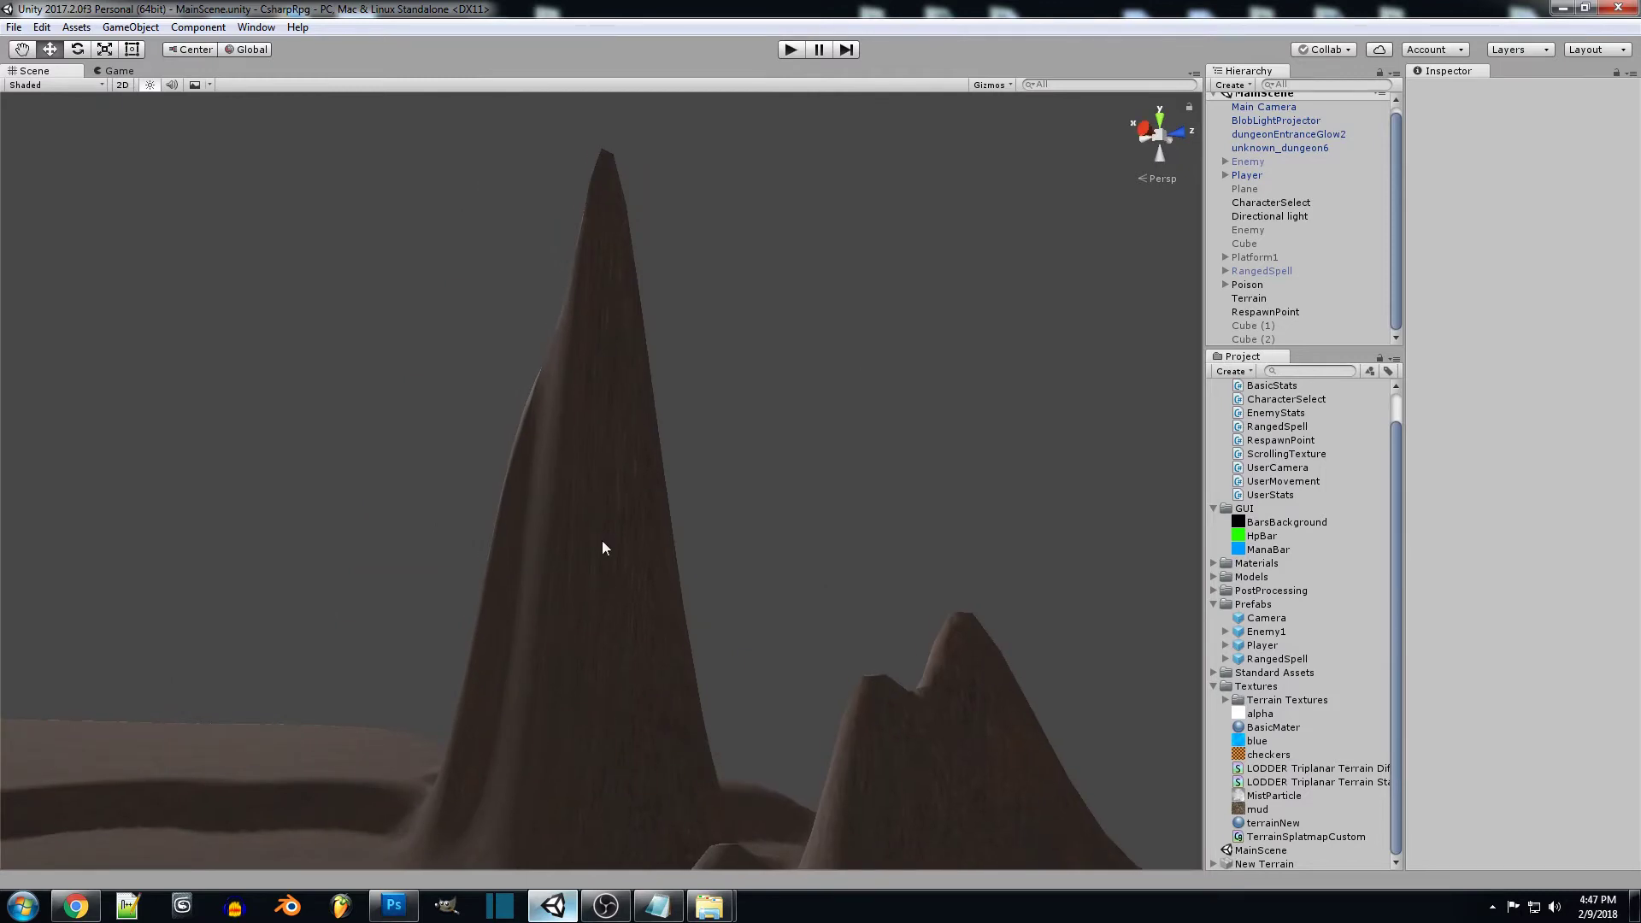
right_drag(752, 224, 740, 421)
click(749, 505)
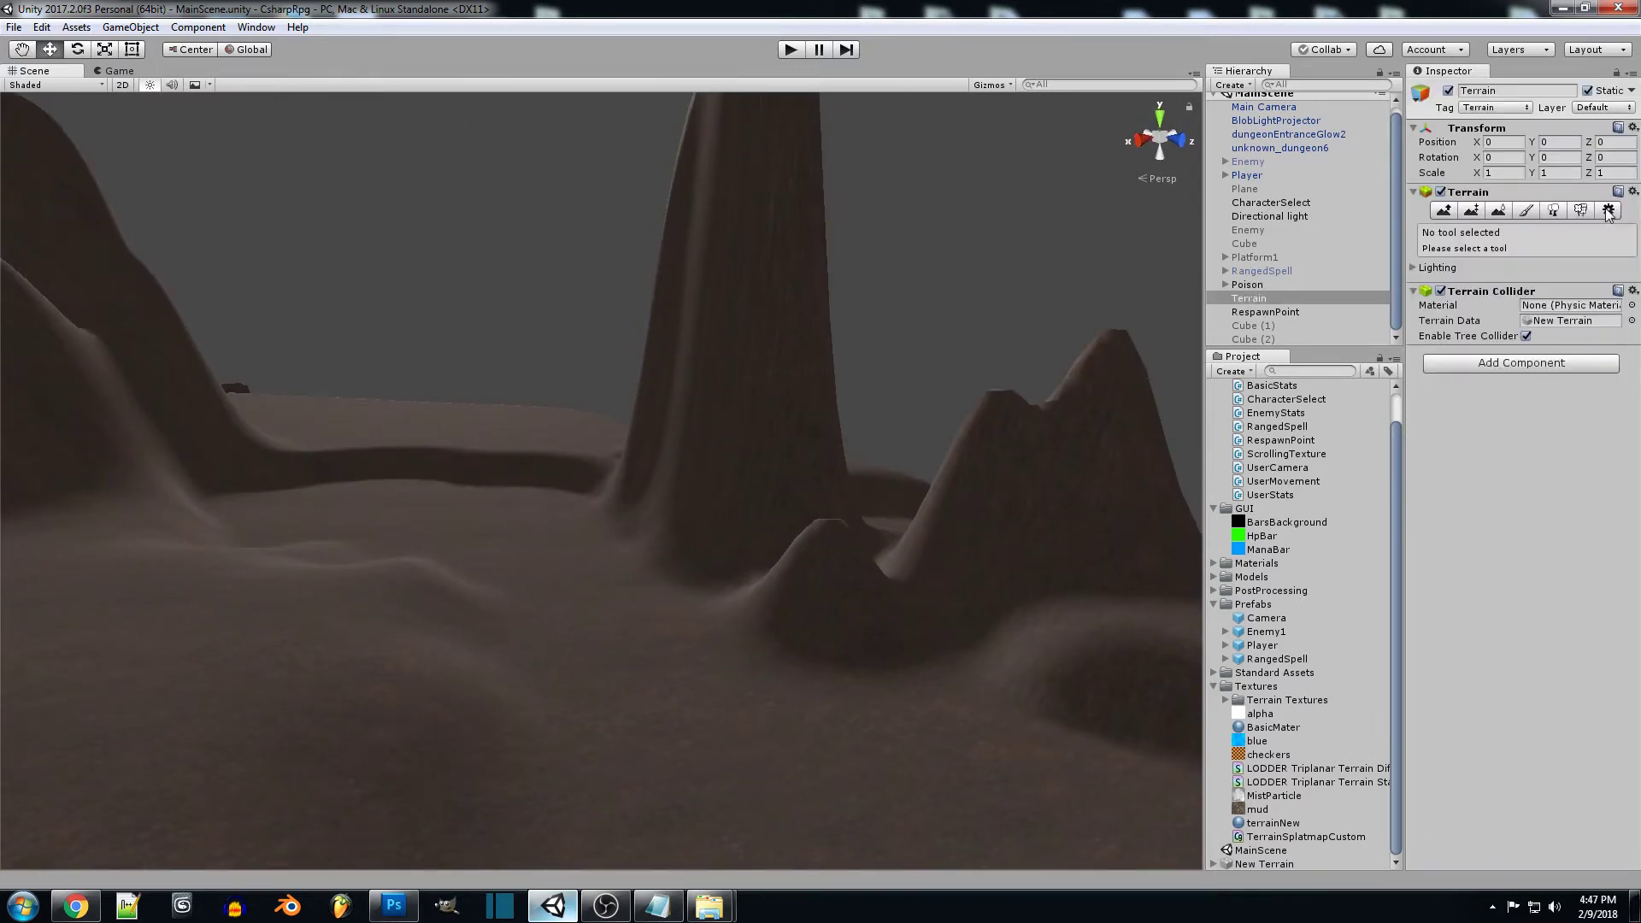
- In Terrain Settings, change the terrain Material from Built In Standard to Custom
click(1609, 211)
scroll(1484, 525, down, 2)
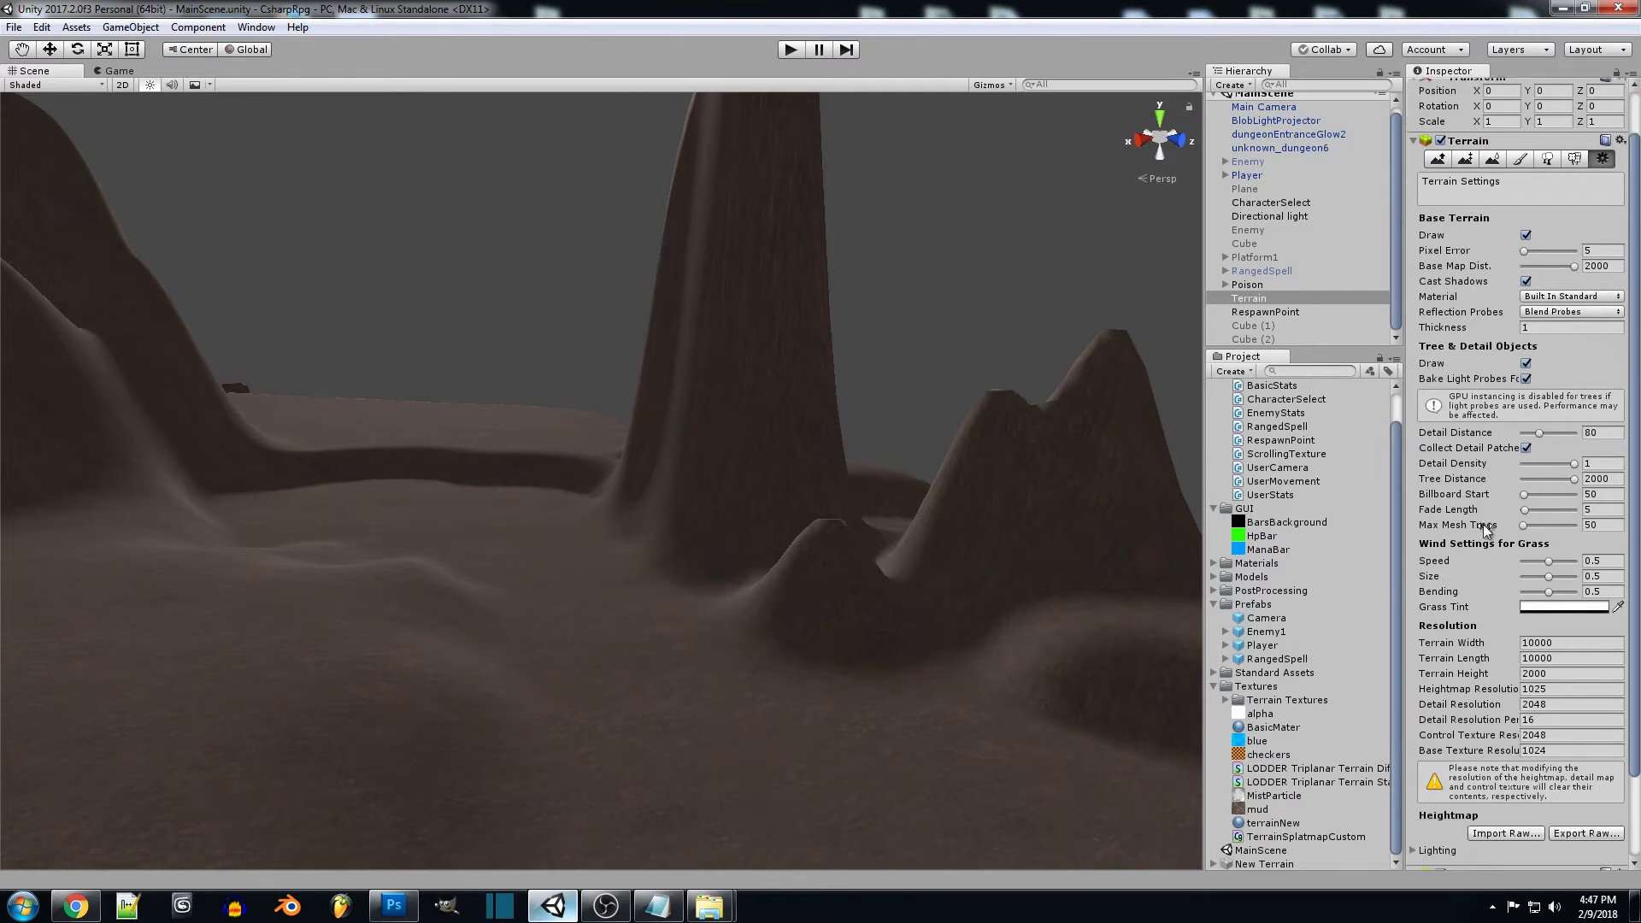
scroll(1480, 523, down, 2)
scroll(1481, 523, up, 2)
click(1572, 298)
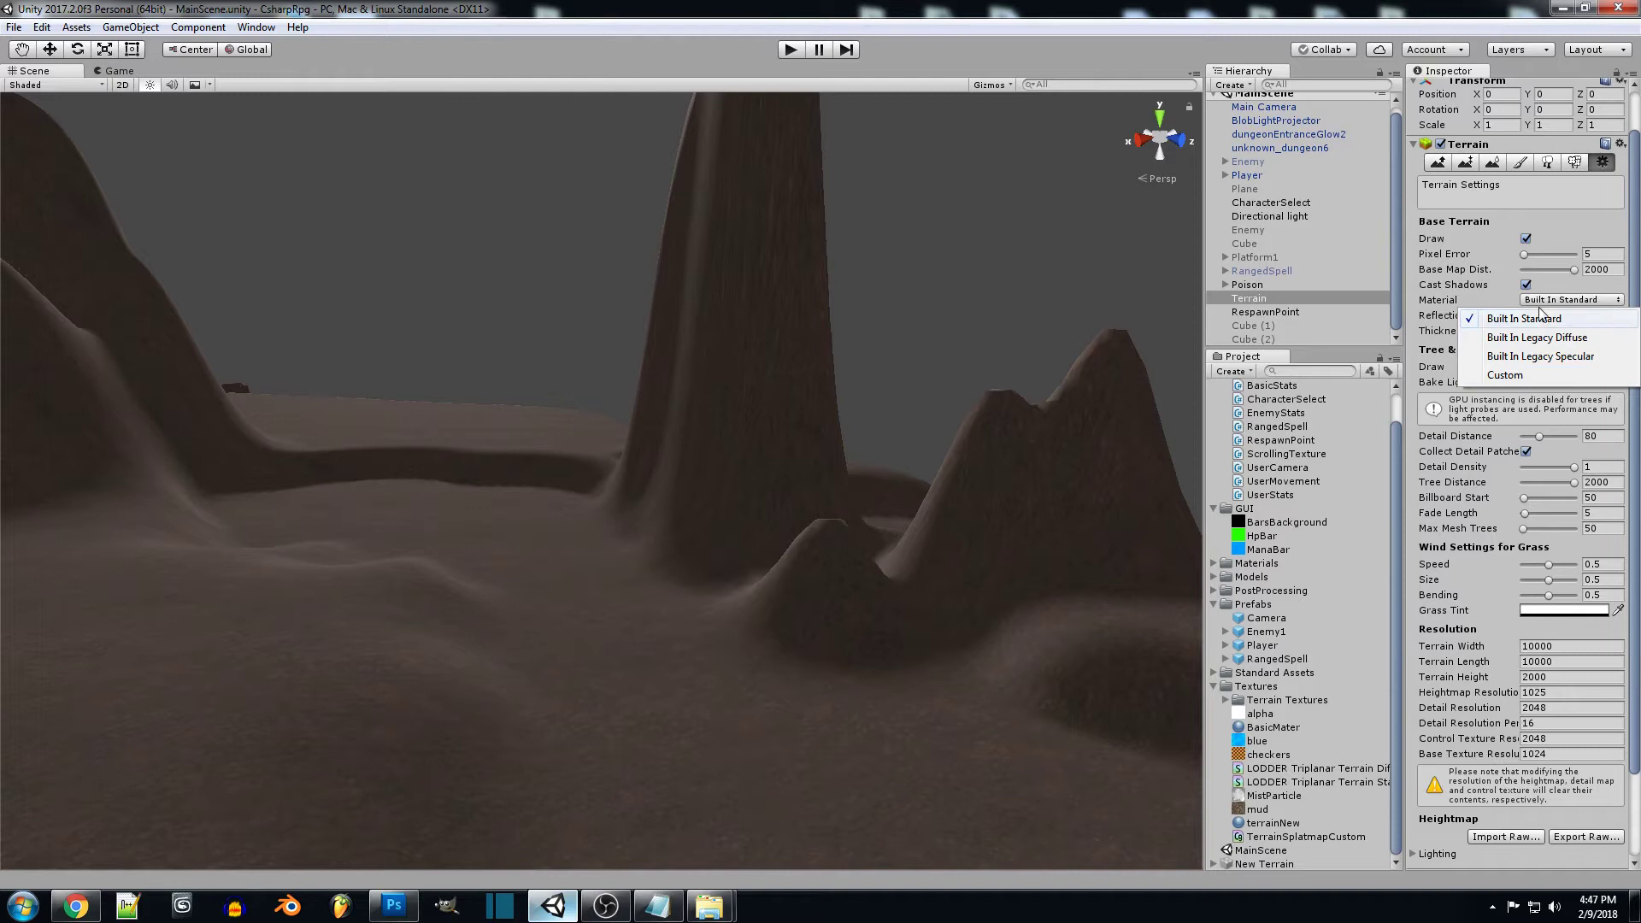
click(1542, 375)
right_drag(996, 408, 1041, 405)
key(w)
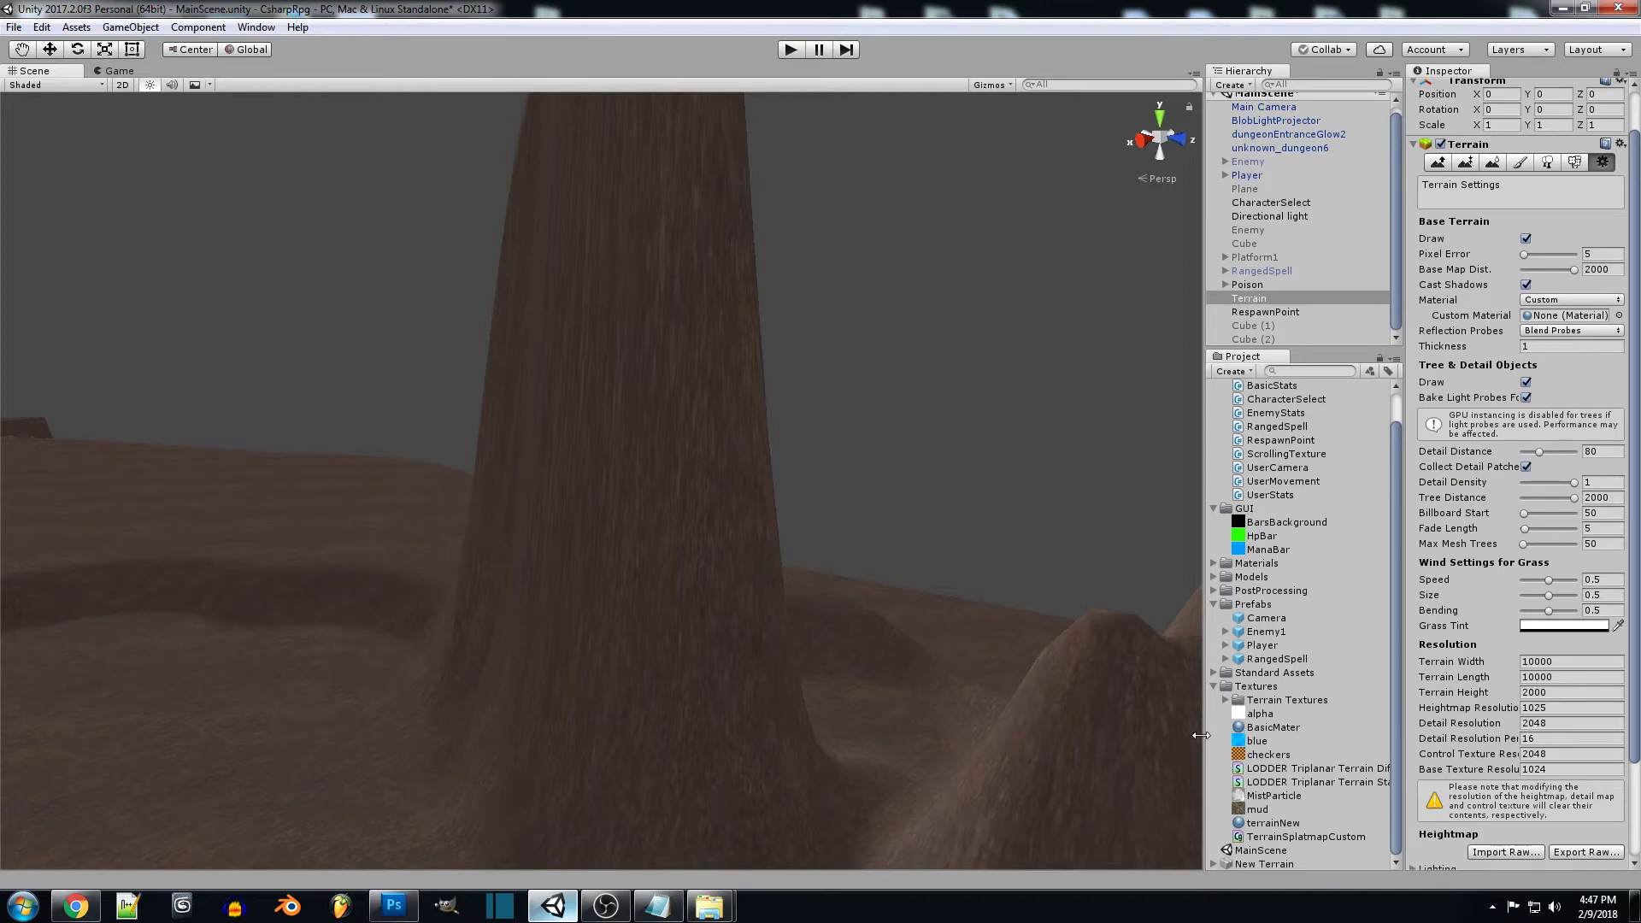
- Browse the triplanar Diffuse and Standard shaders, checkers texture and TerrainSplatmapCustom shader in the Project panel
drag(1201, 735, 1105, 736)
click(1230, 769)
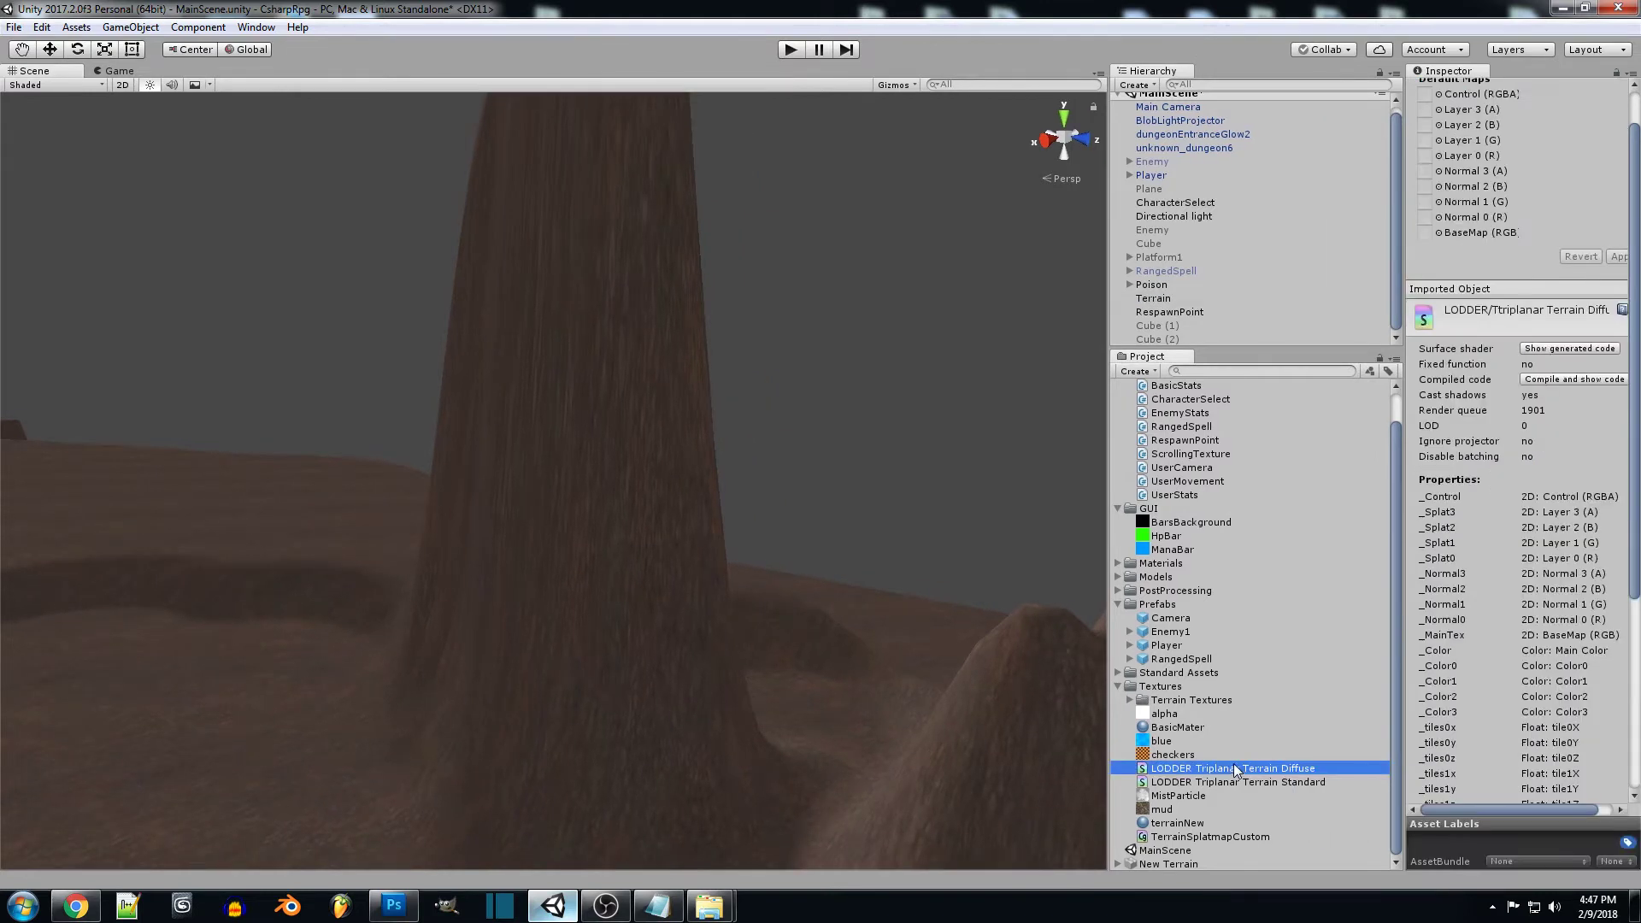
click(1330, 779)
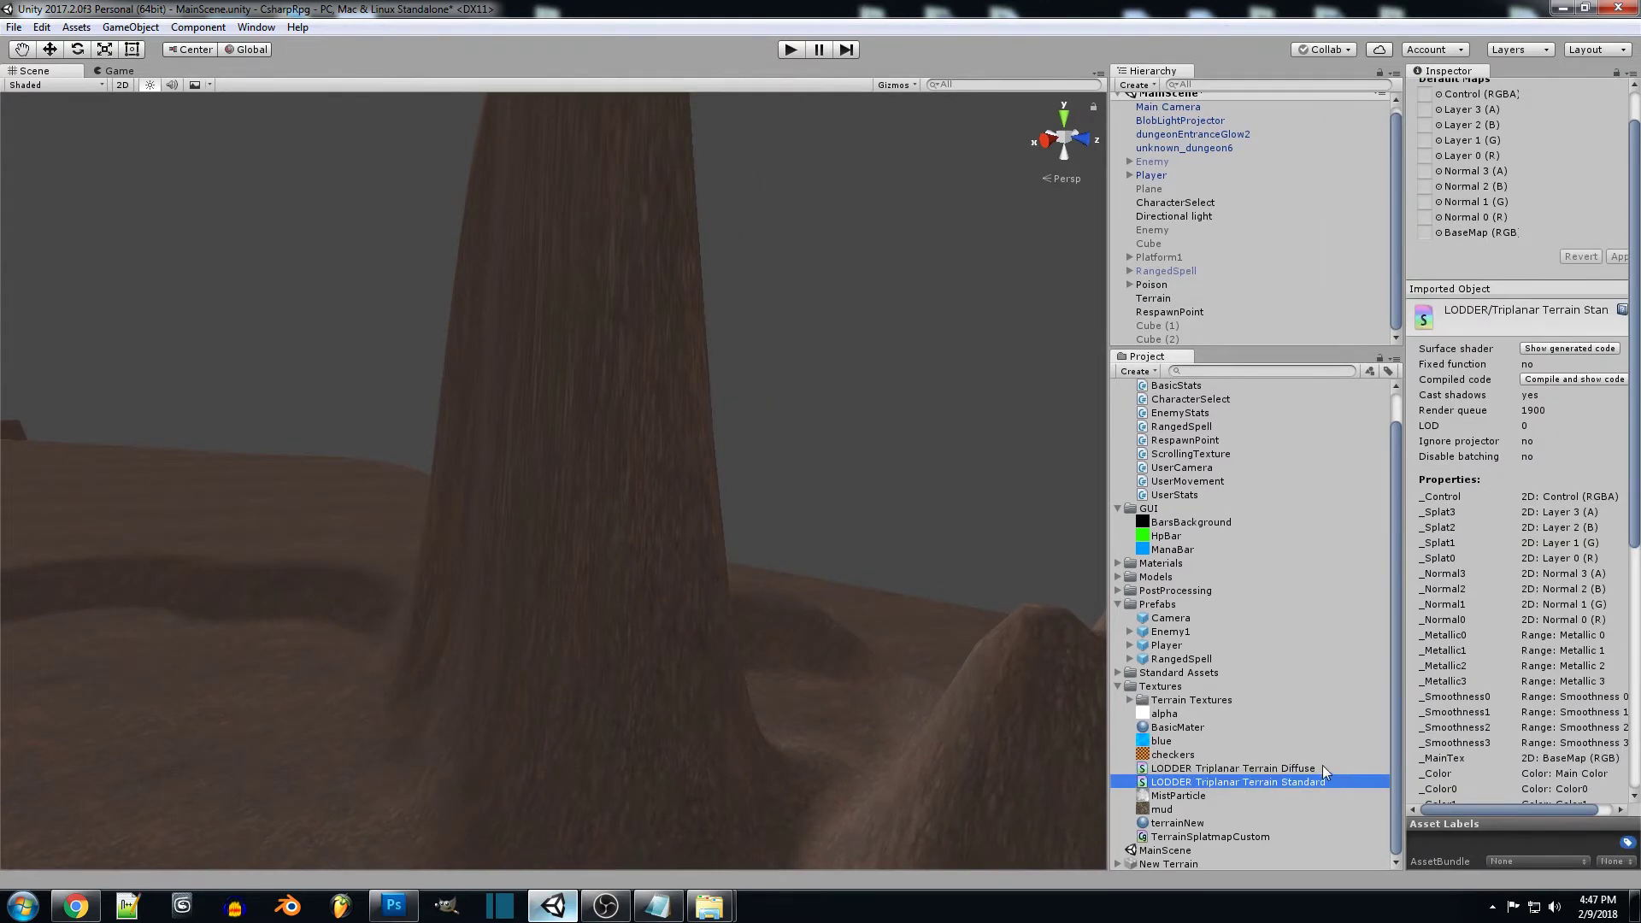
click(1321, 768)
click(1323, 782)
drag(1105, 641, 1204, 650)
right_click(1267, 685)
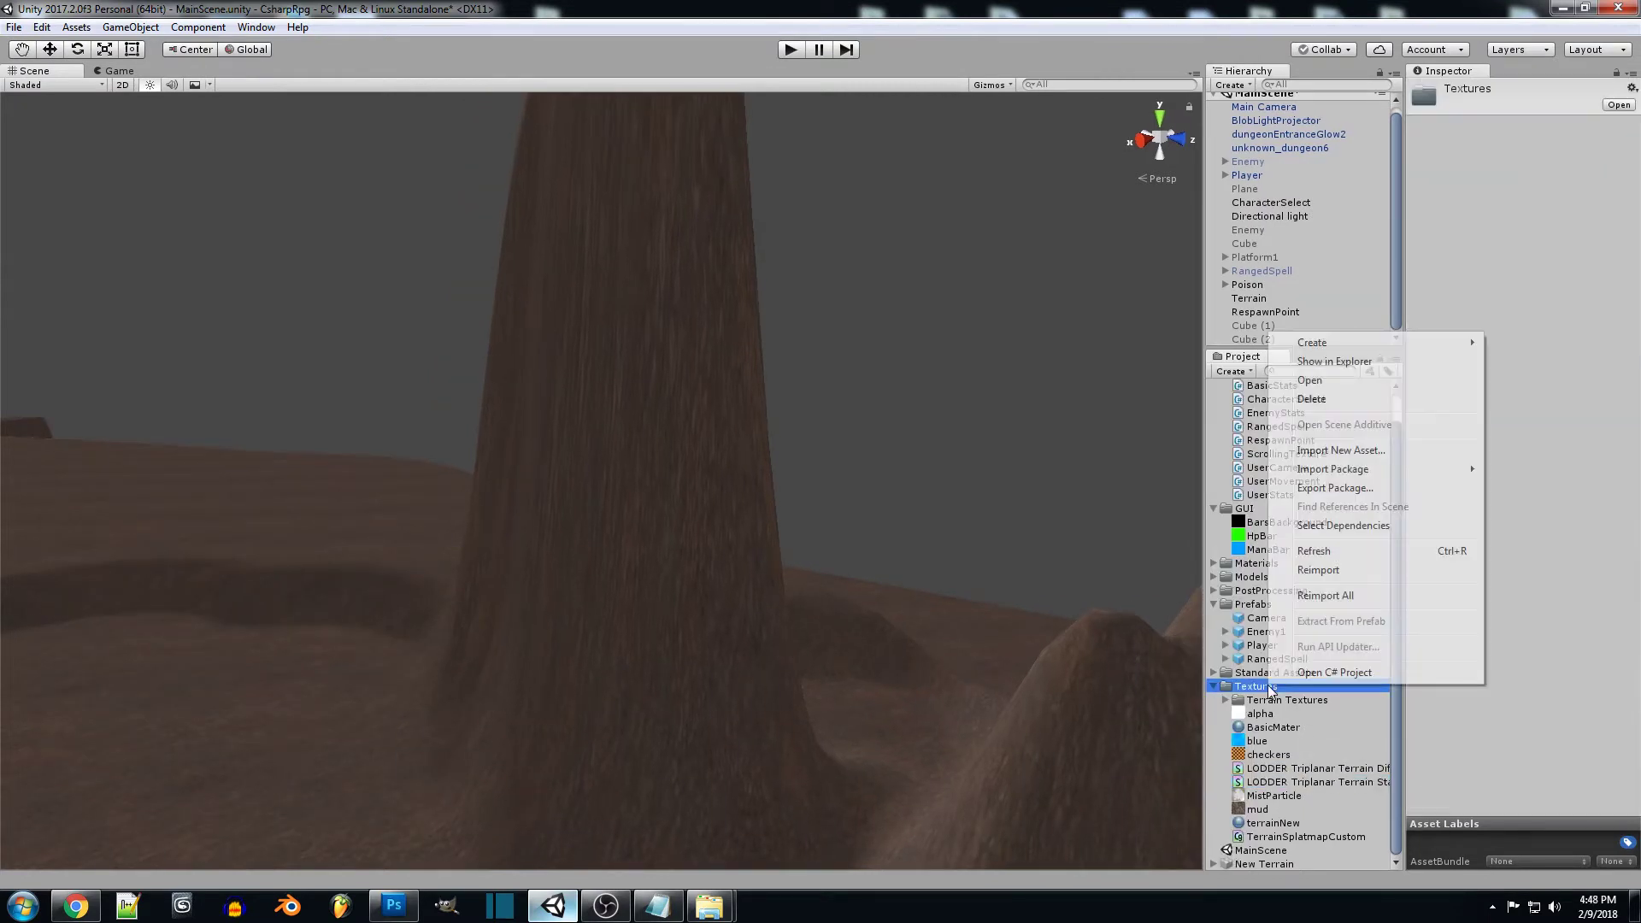
mouse_move(1344, 342)
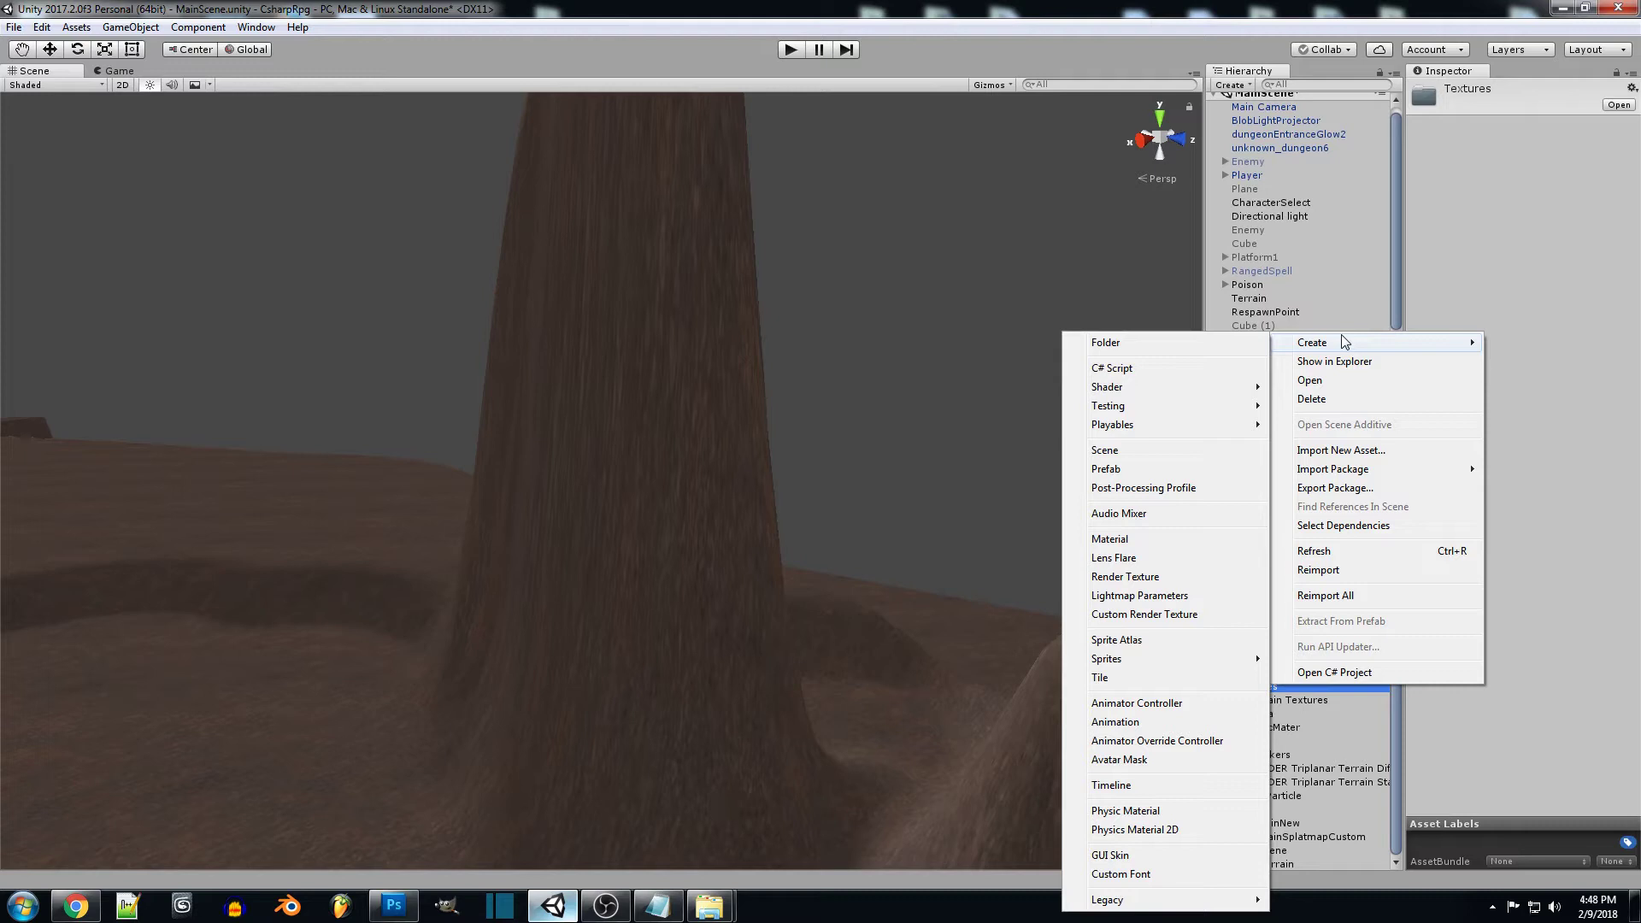
click(1327, 749)
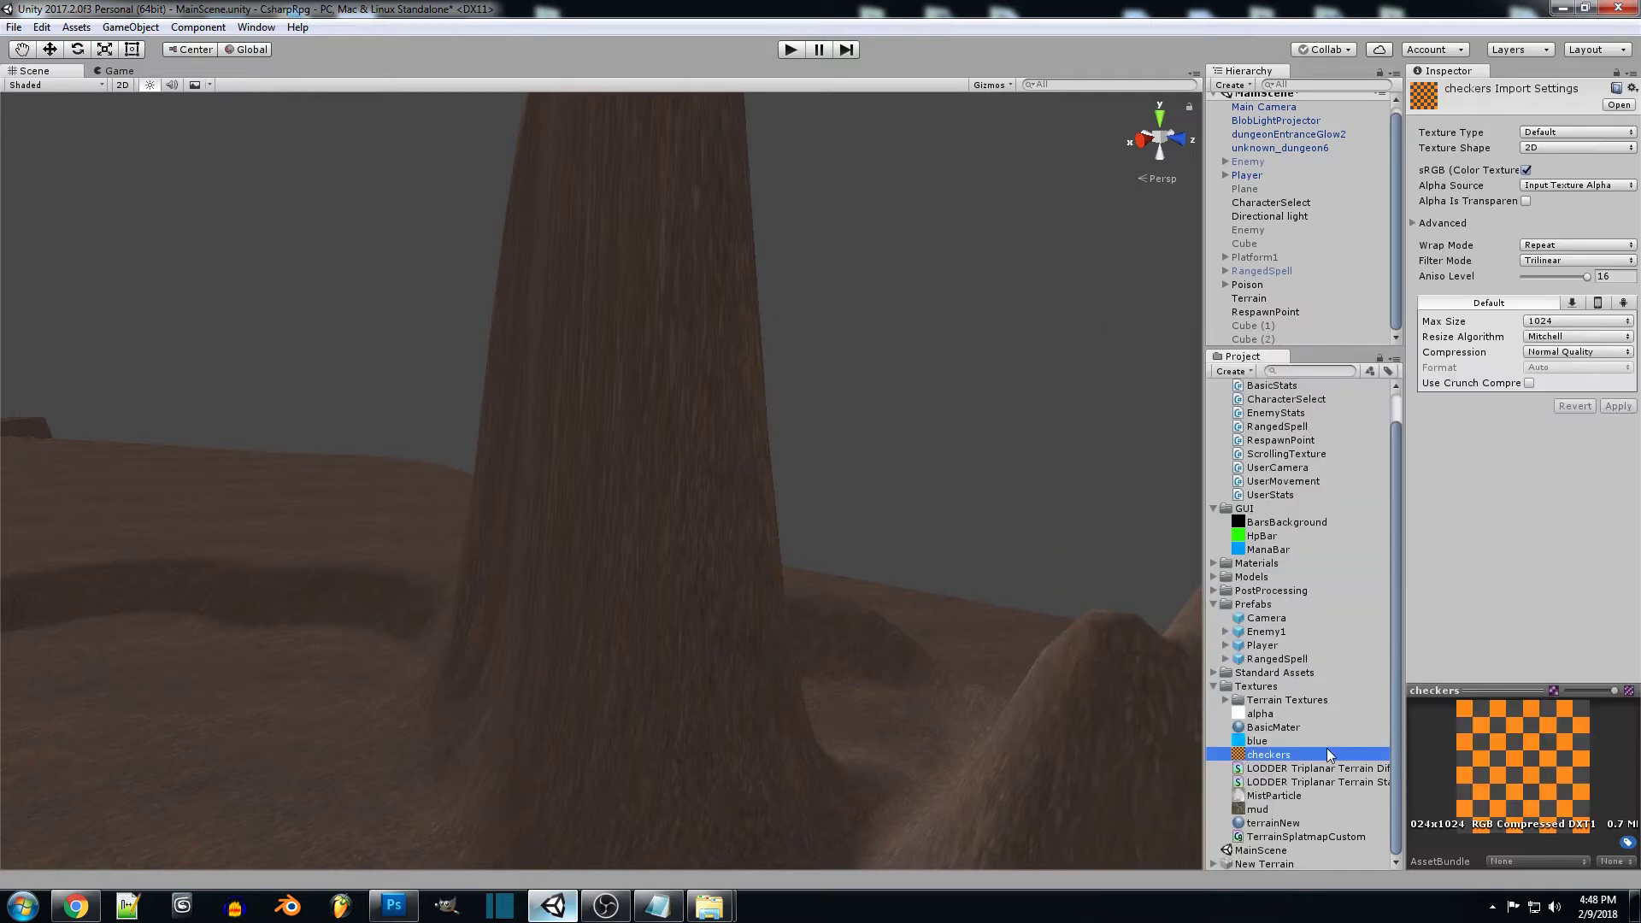
click(1278, 835)
- Set the terrainNew material's shader to LODDER > Ttriplanar Terrain Diffuse
click(1274, 823)
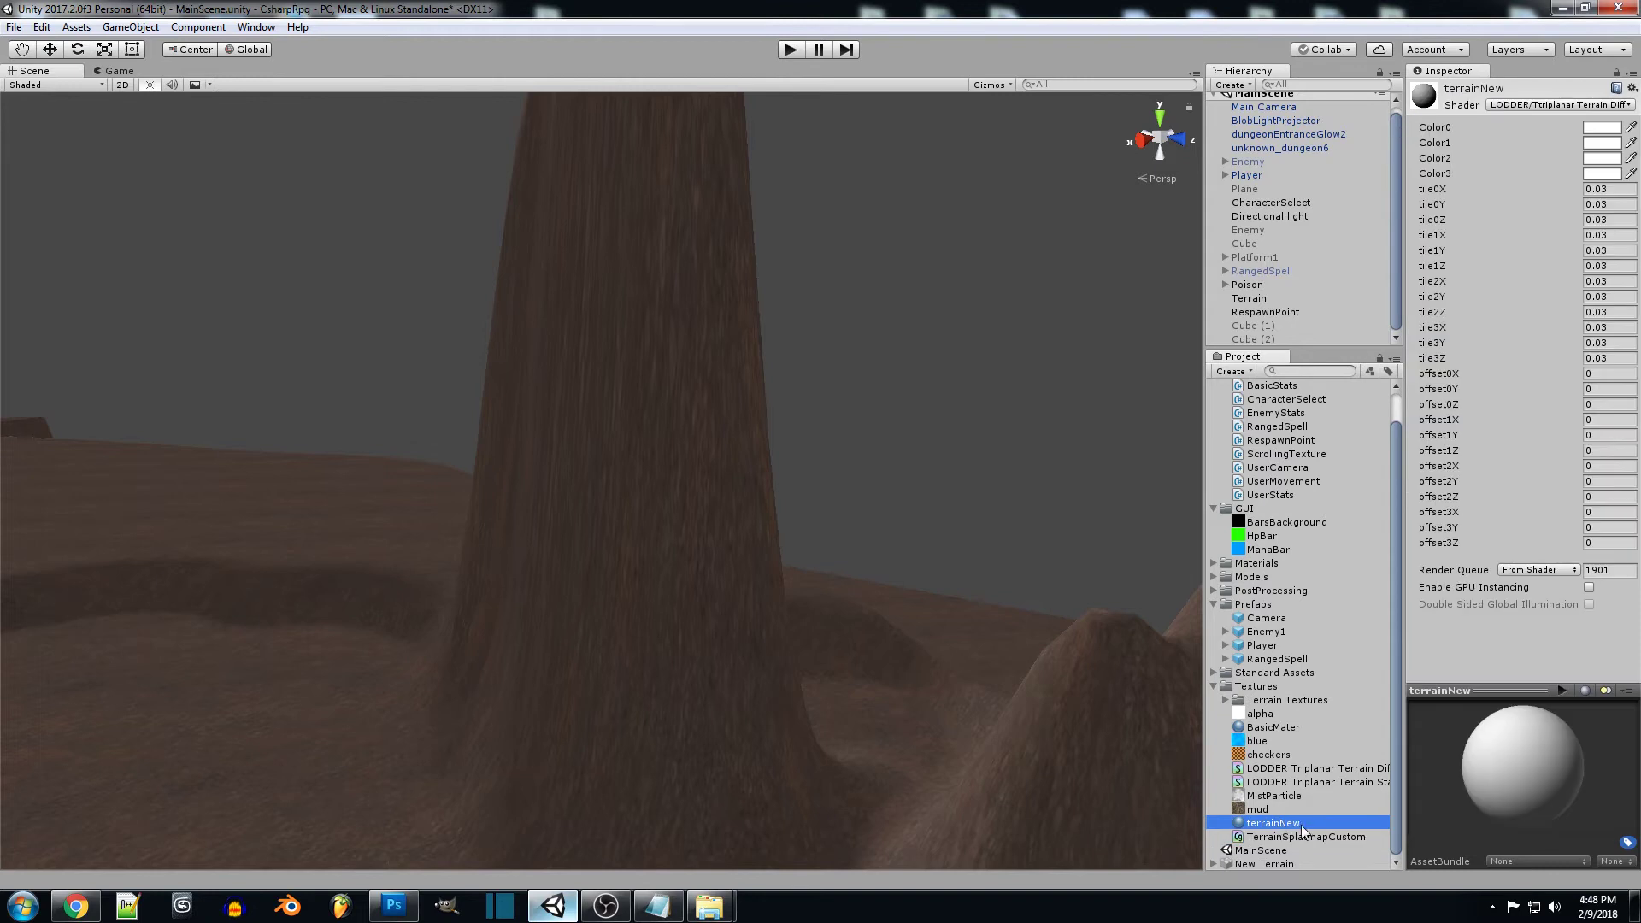
click(1533, 106)
mouse_move(1515, 243)
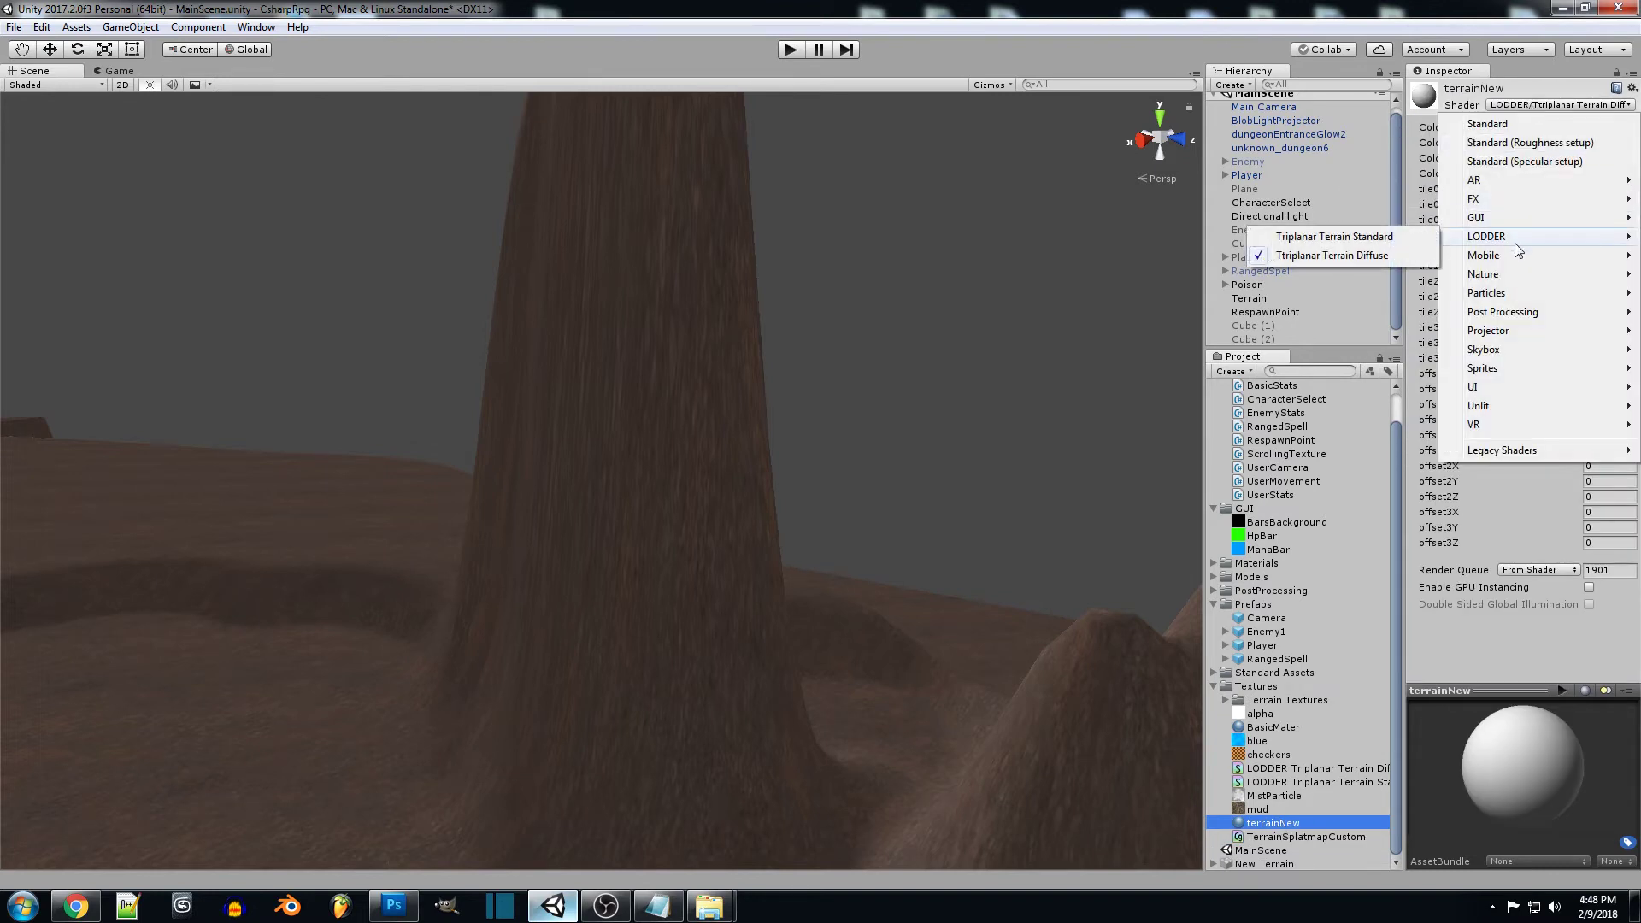
click(1385, 266)
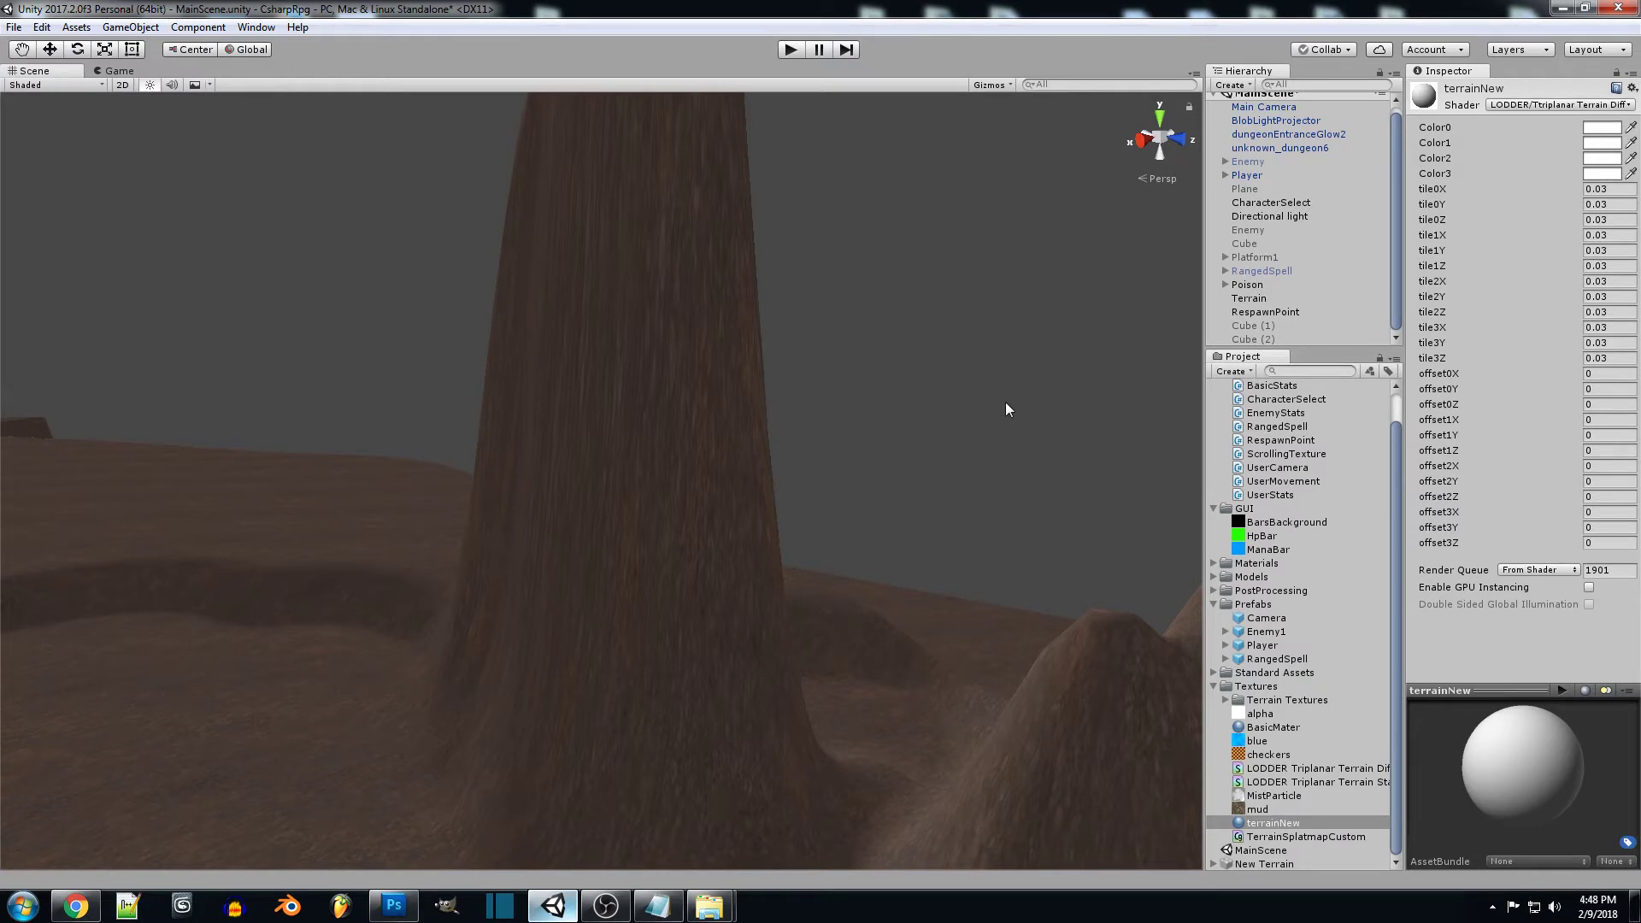
- Pick terrainNew as the terrain's Custom Material and orbit to see the muted brown look
alt+drag(1007, 410, 681, 428)
click(667, 524)
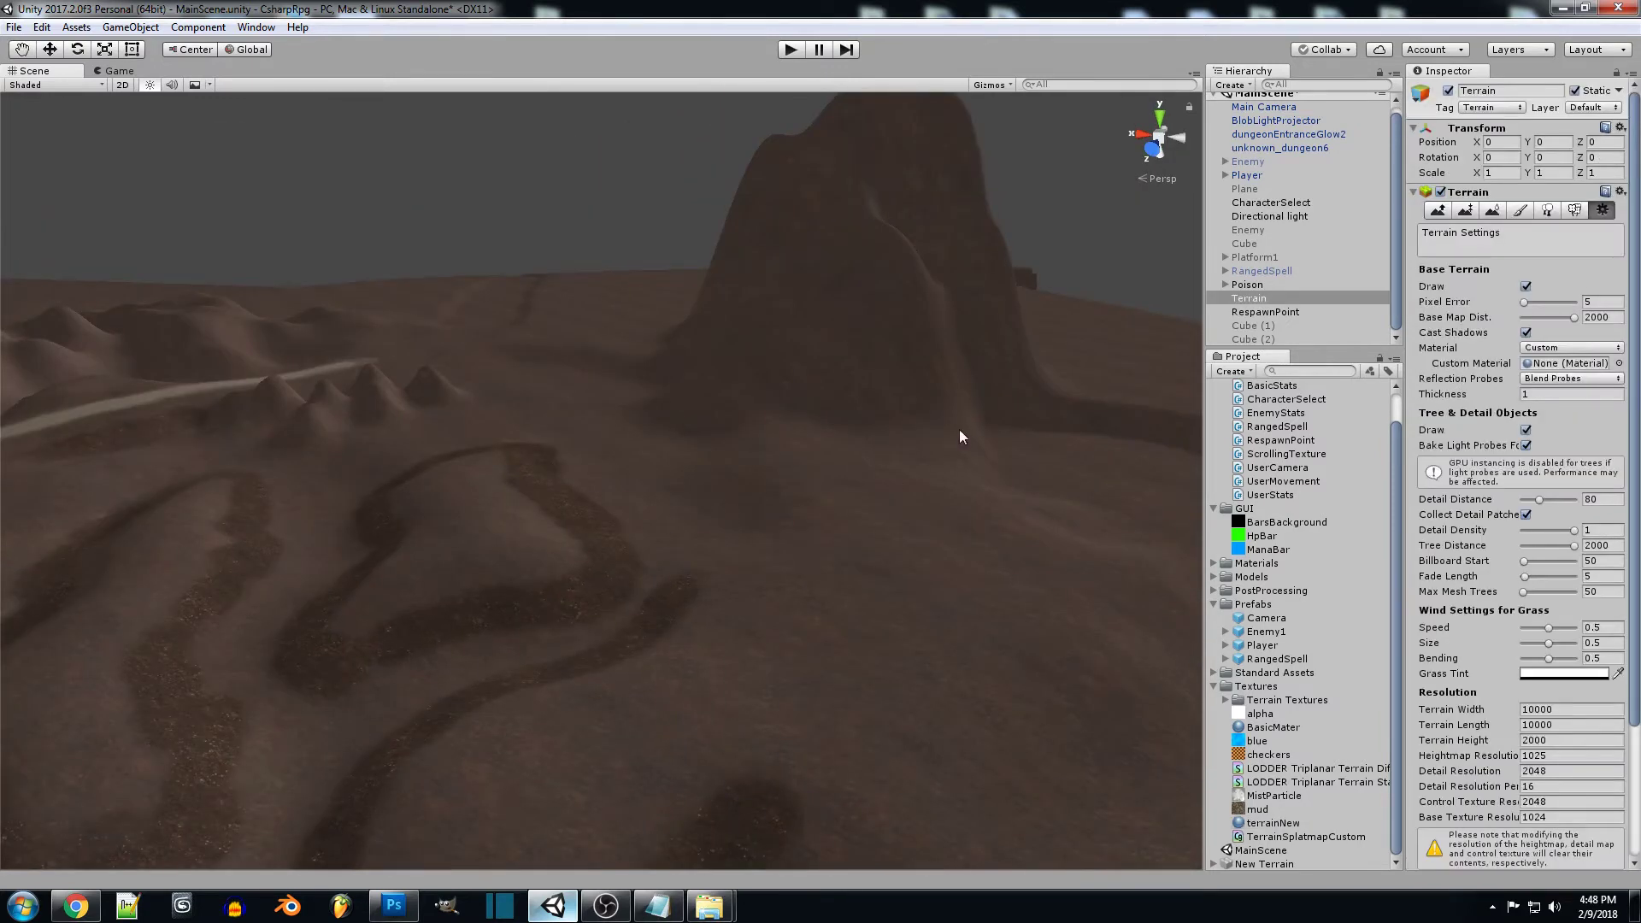
alt+drag(886, 413, 927, 410)
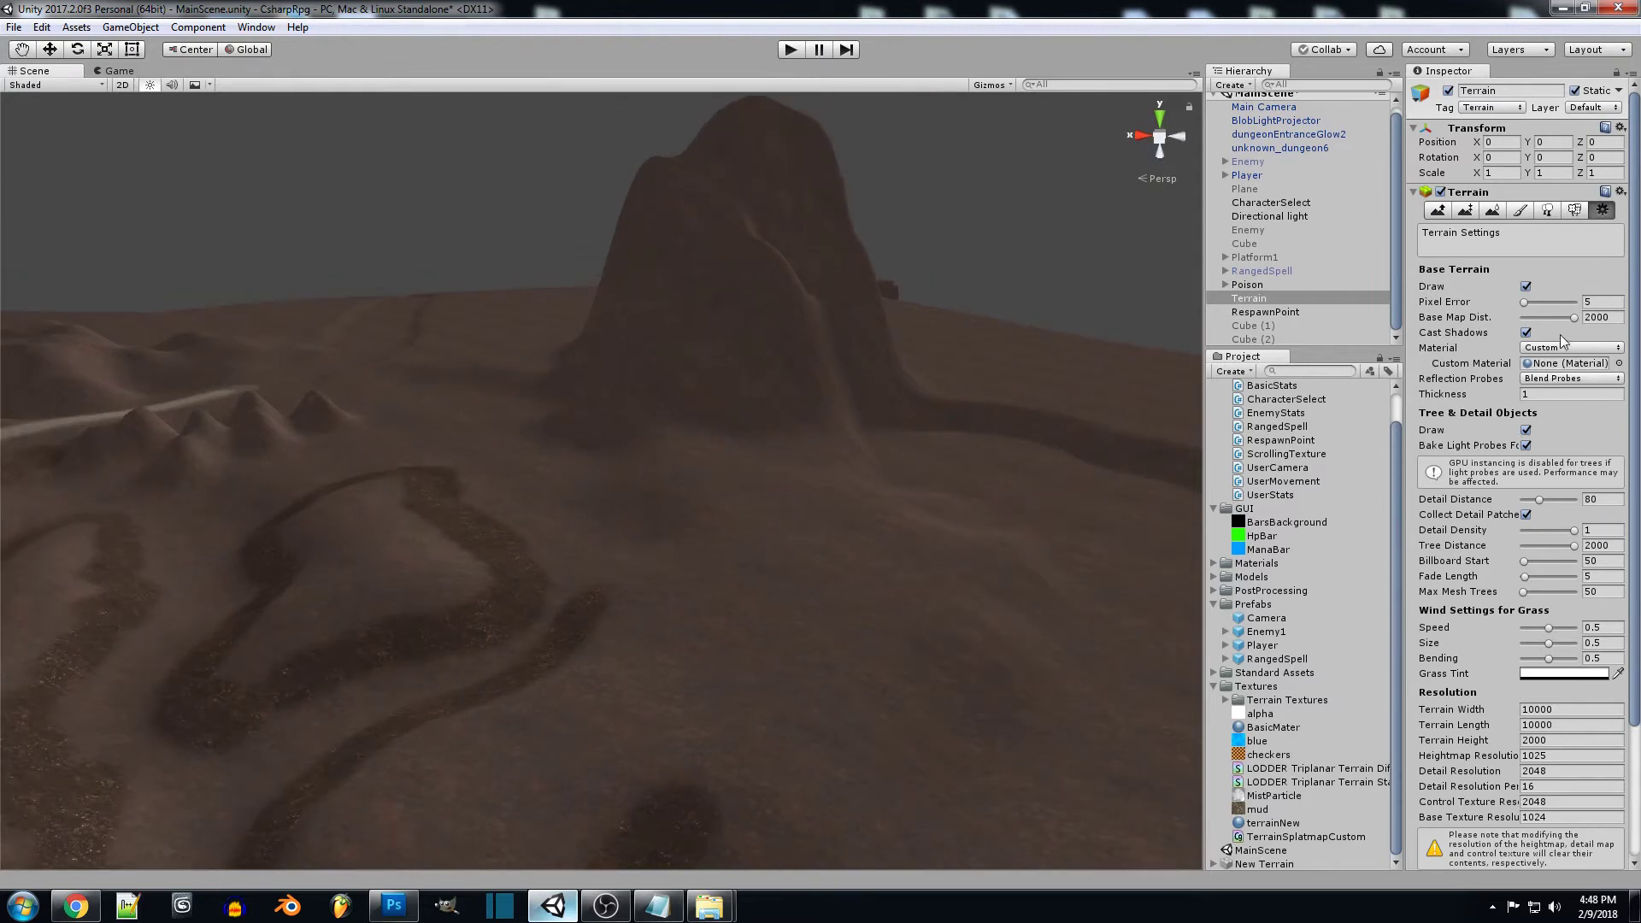
click(1619, 364)
drag(1570, 247, 1575, 358)
click(1501, 262)
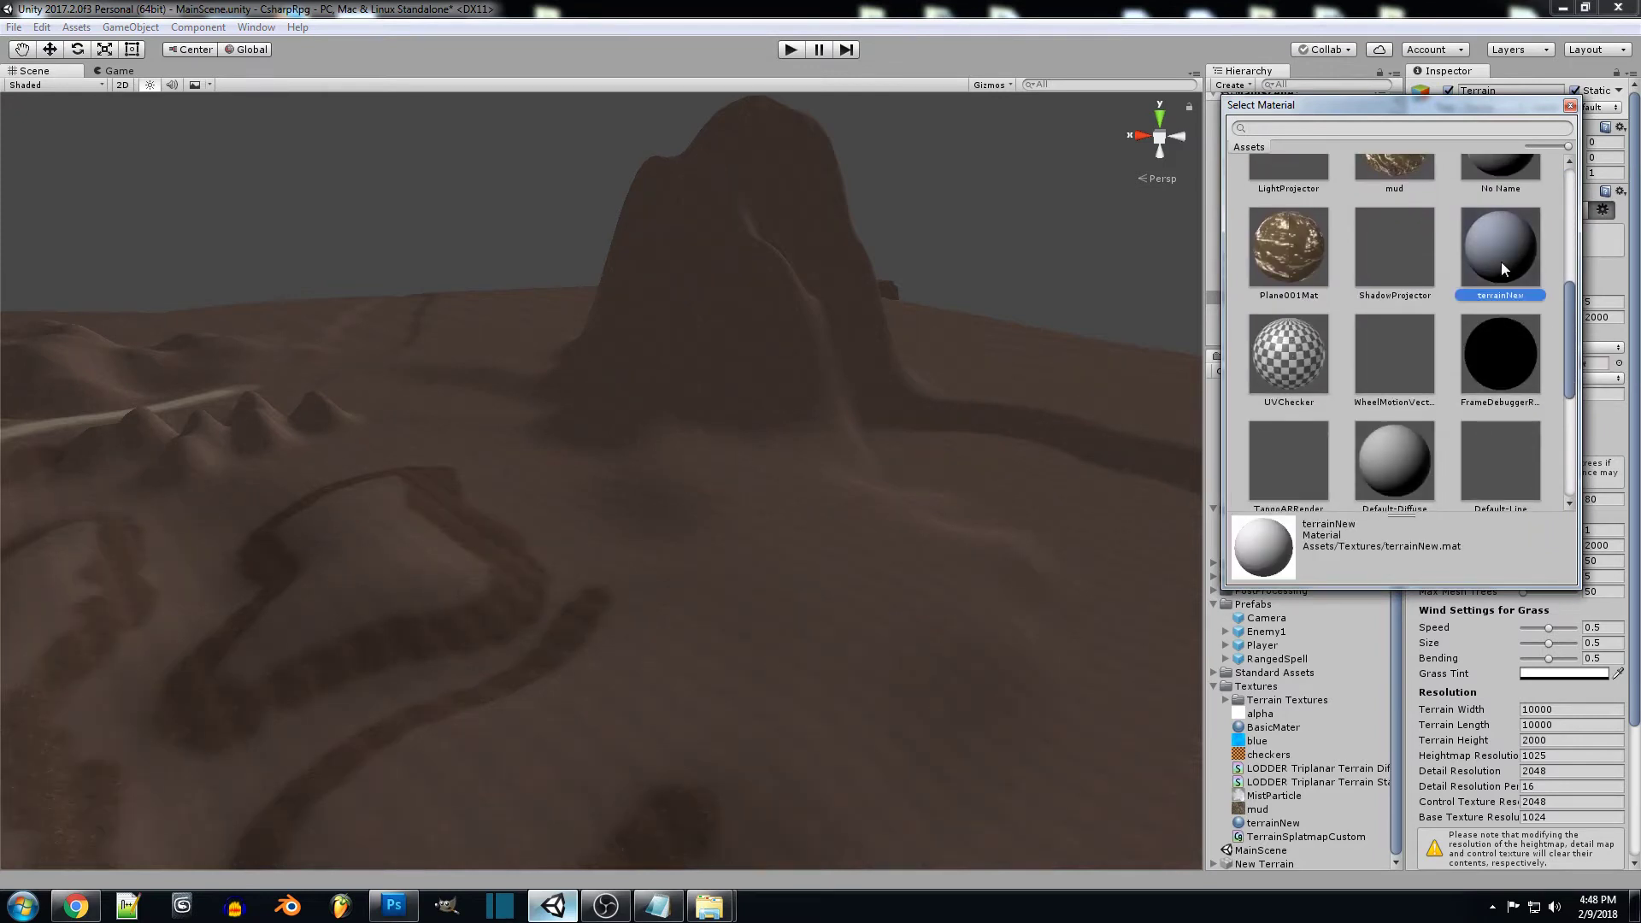
click(1571, 105)
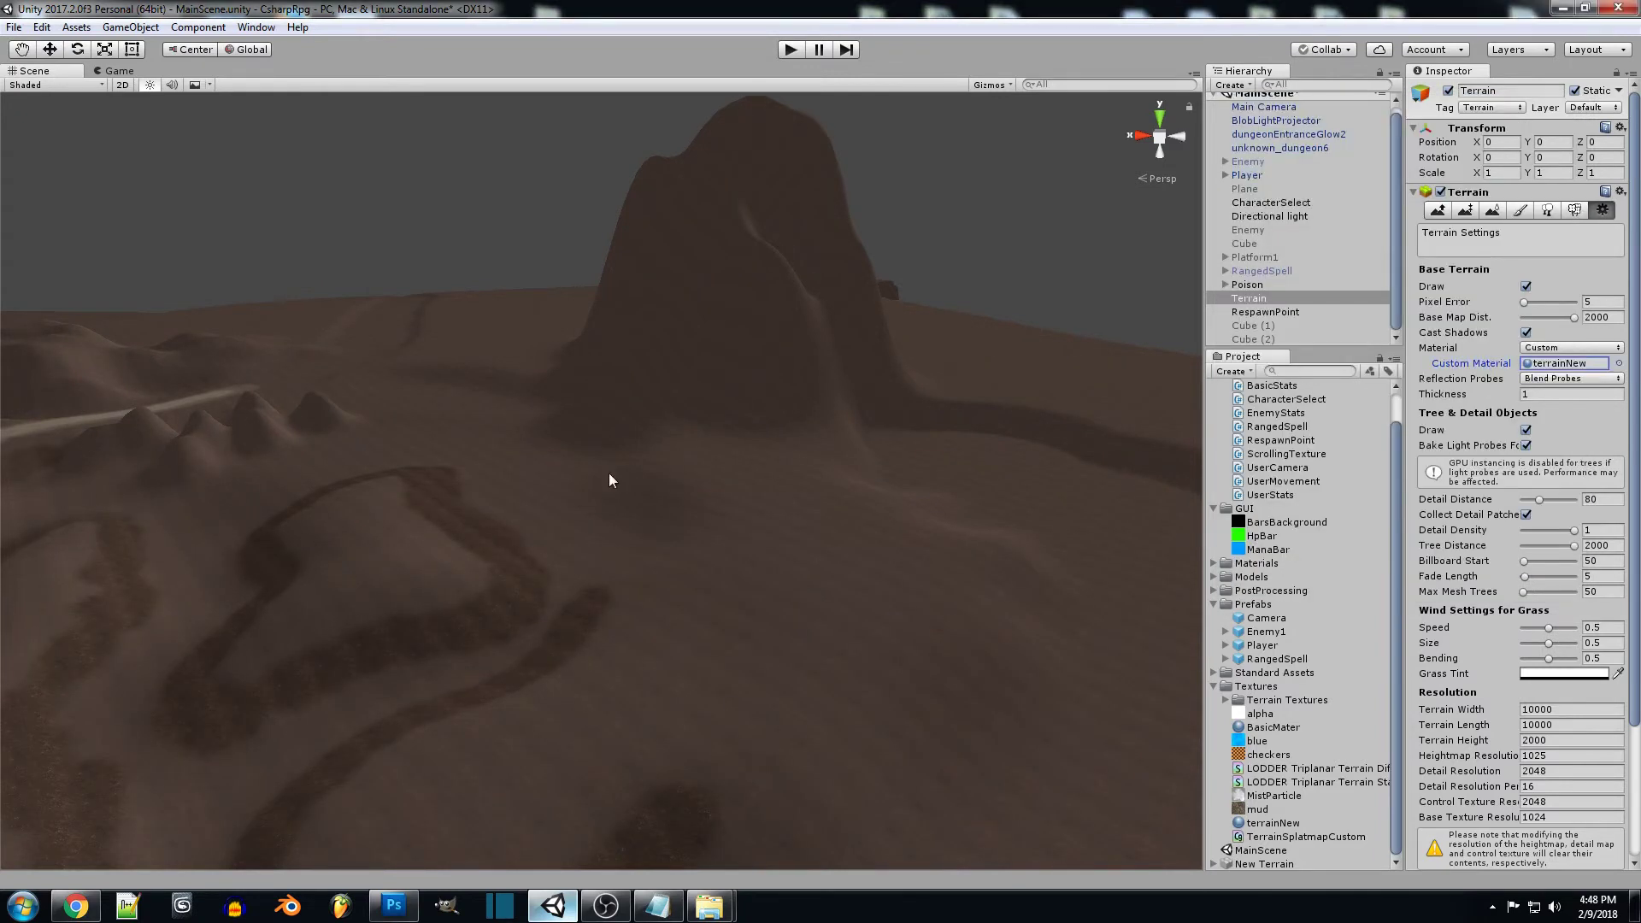
alt+drag(608, 473, 710, 528)
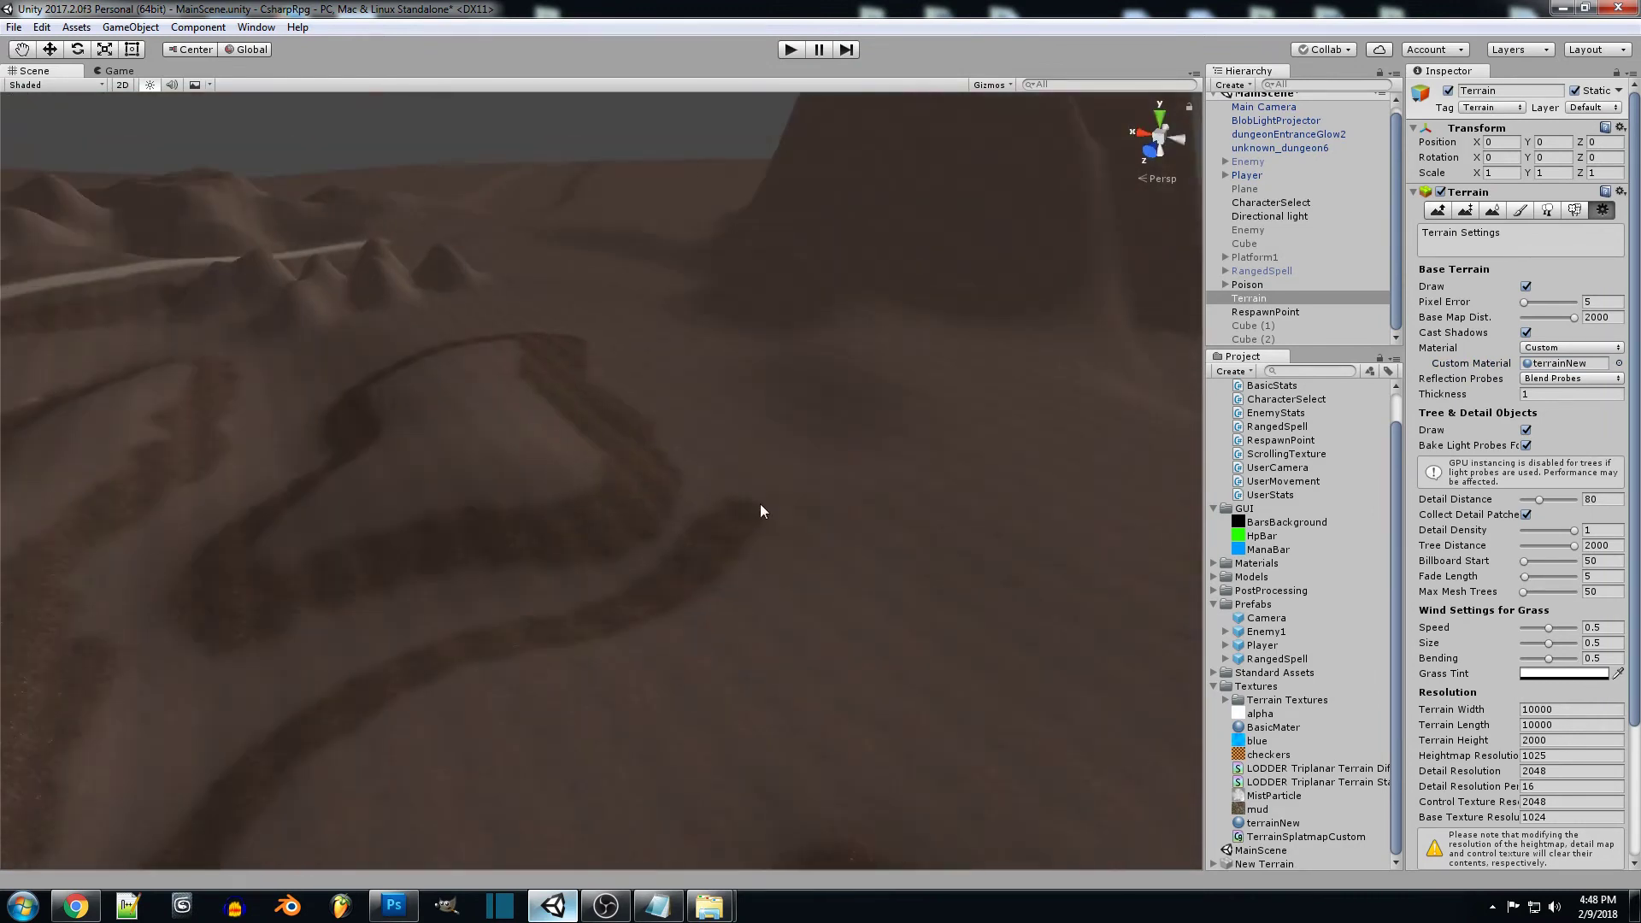
- Check the first terrain texture's 150 by 150 size in Edit Texture, then reselect terrainNew
click(1527, 210)
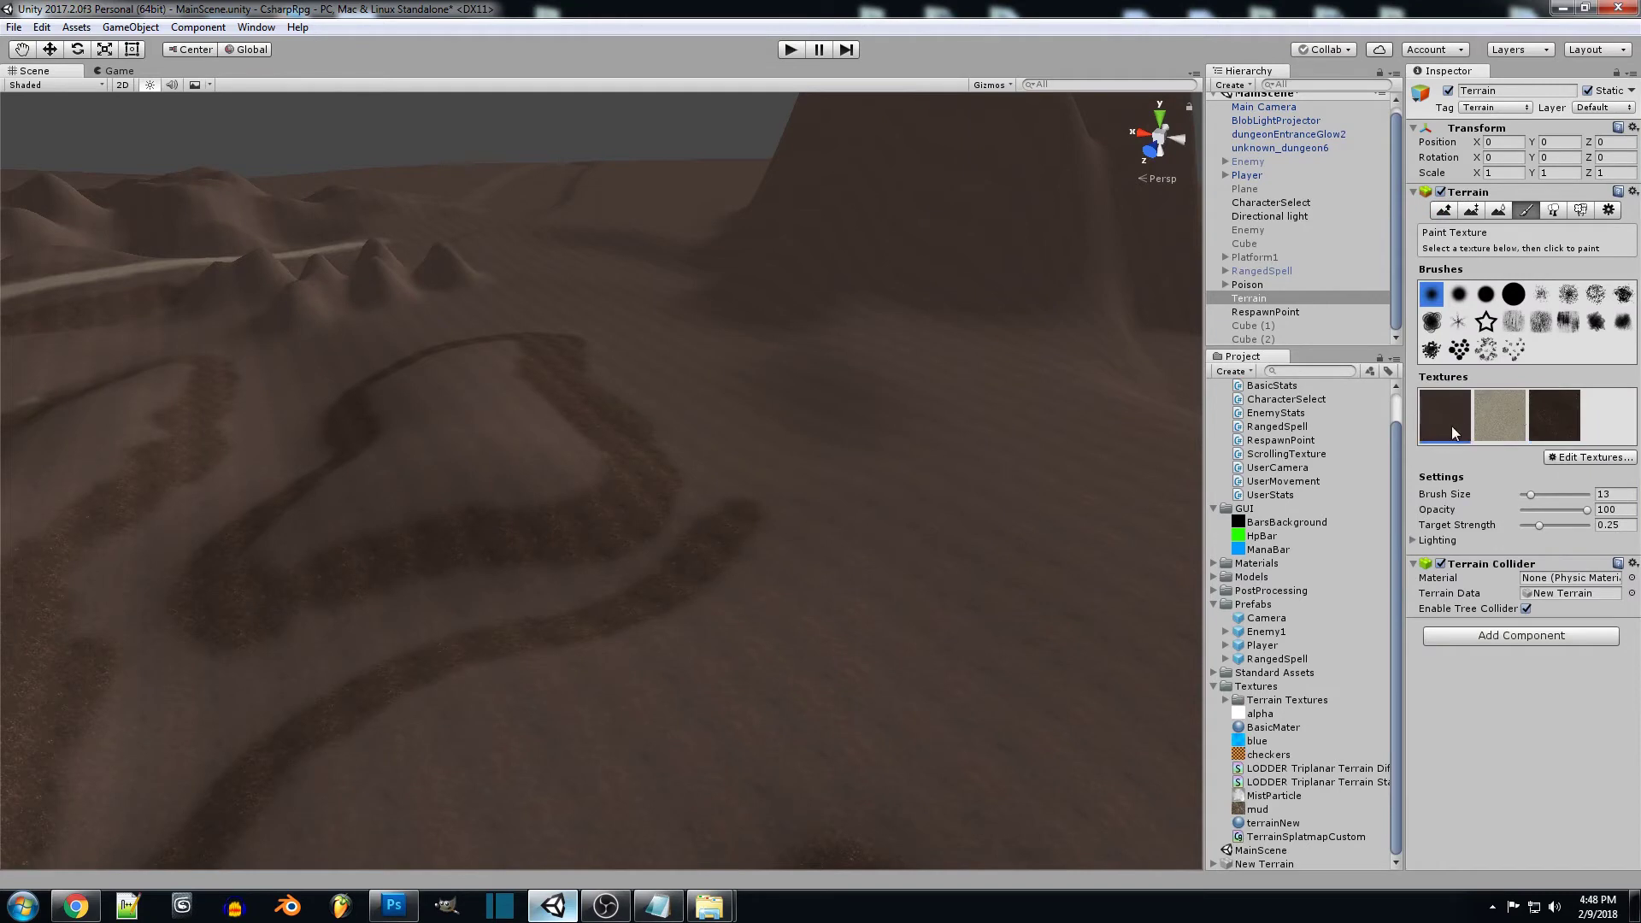
click(1576, 458)
click(1583, 486)
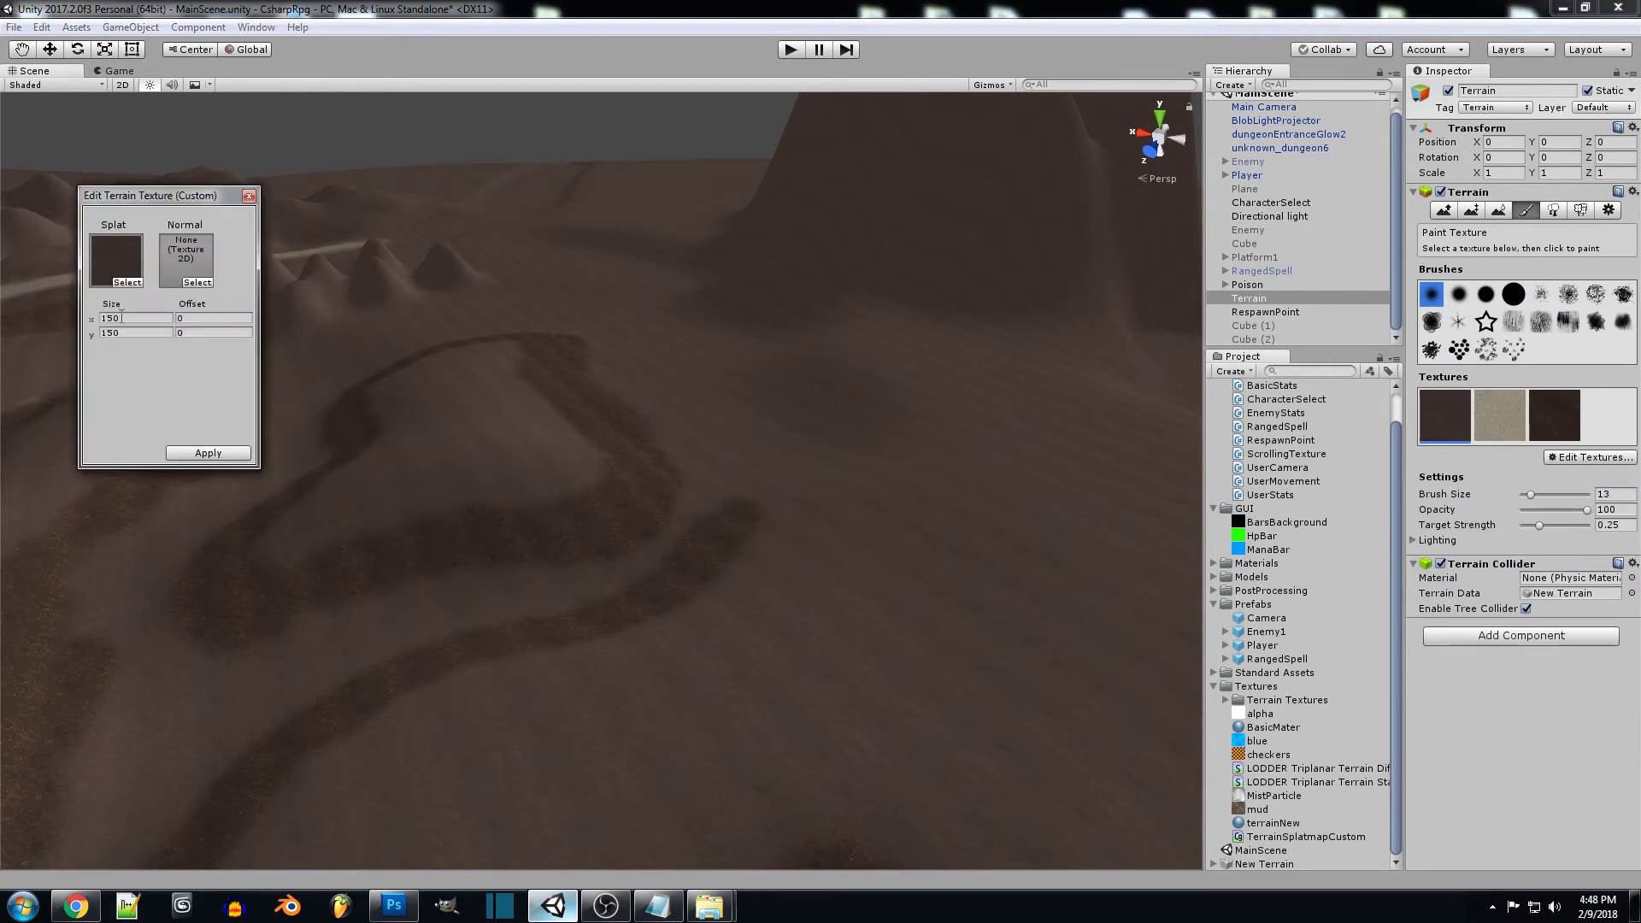
click(151, 321)
click(208, 453)
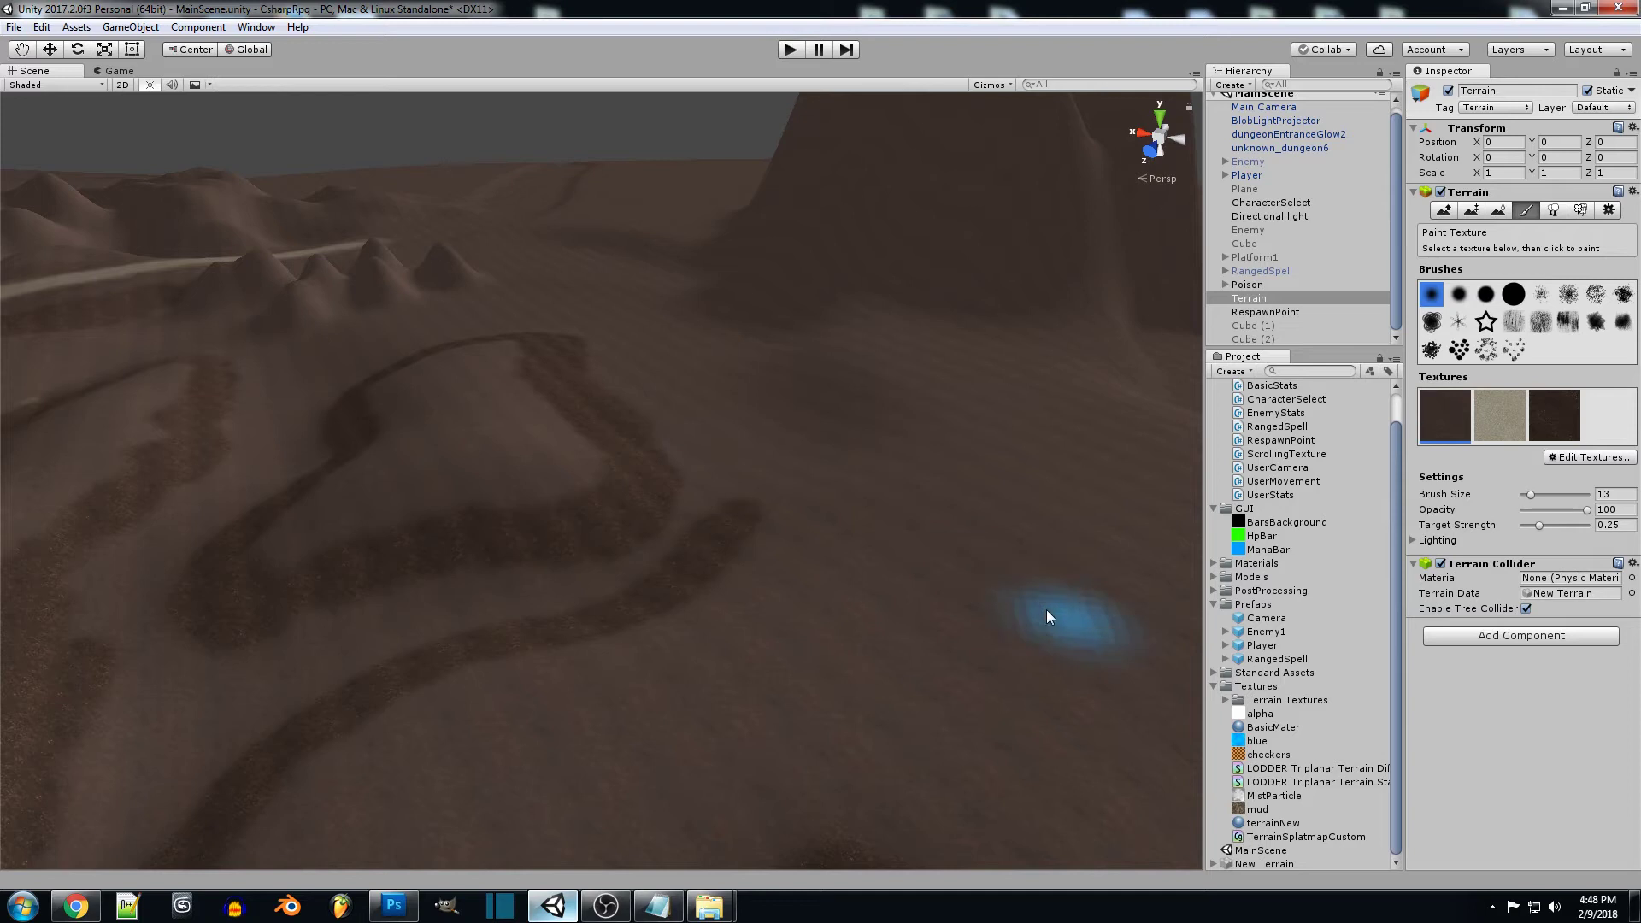
click(1275, 823)
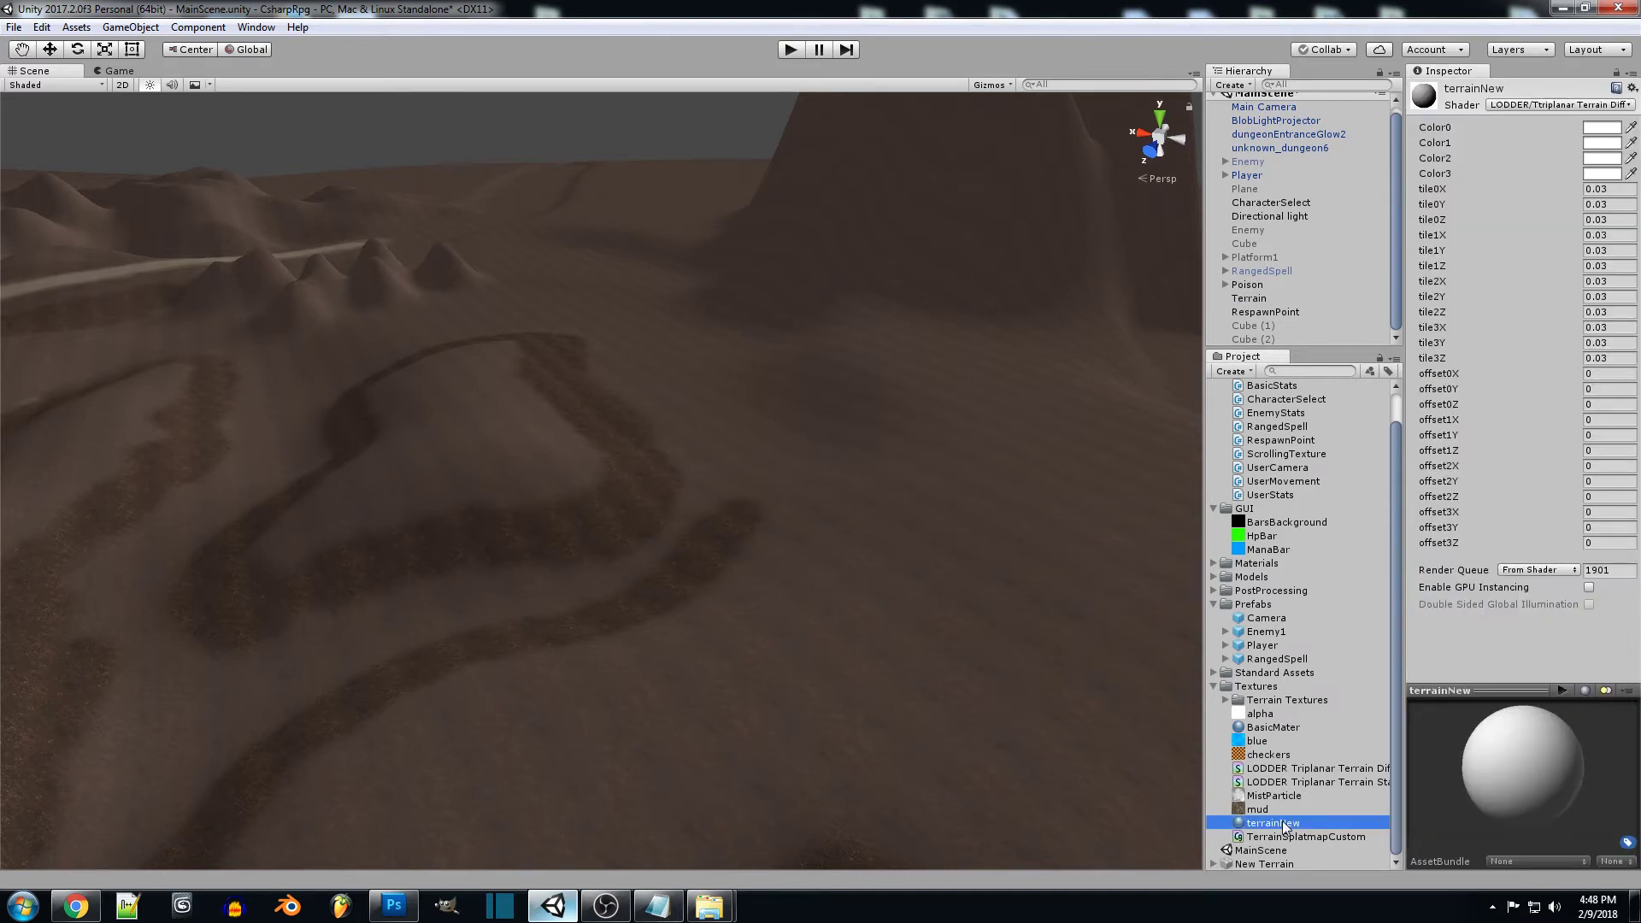
- Set terrainNew's tile0X and tile0Y to 0.003 and tile0Z to 0.009
click(1612, 189)
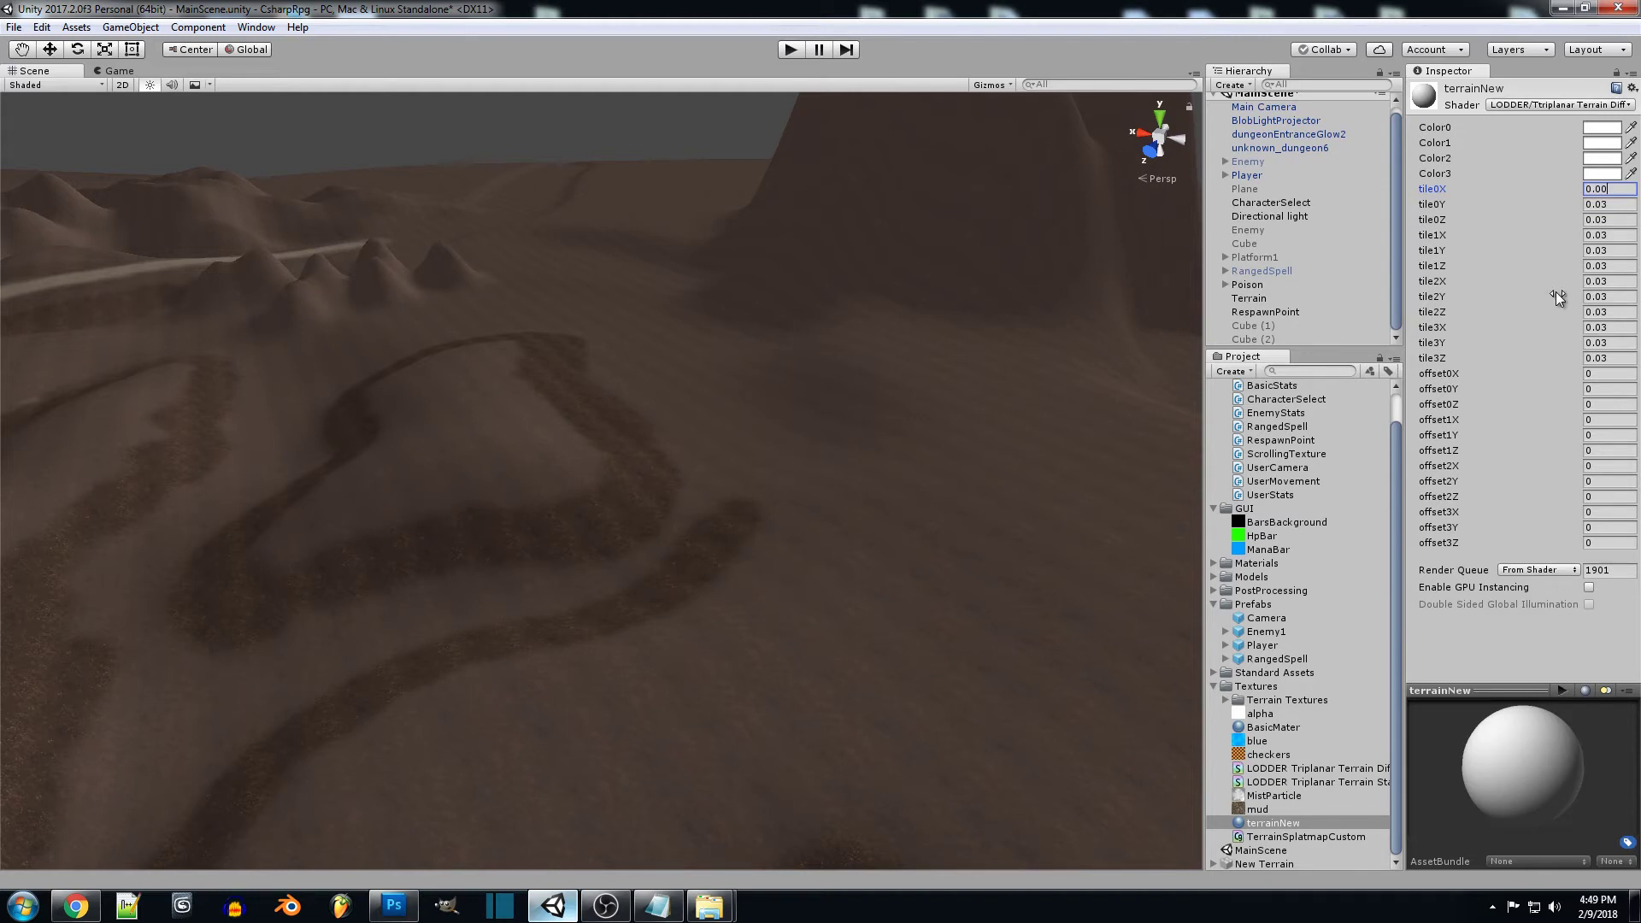
key(Left)
key(Left)
text(0)
click(1617, 205)
click(1625, 221)
key(Left)
key(Left)
text(0)
- Fly around the terrain and pillar to judge the enlarged texture tiling
right_drag(428, 586, 506, 565)
key(w)
key(s)
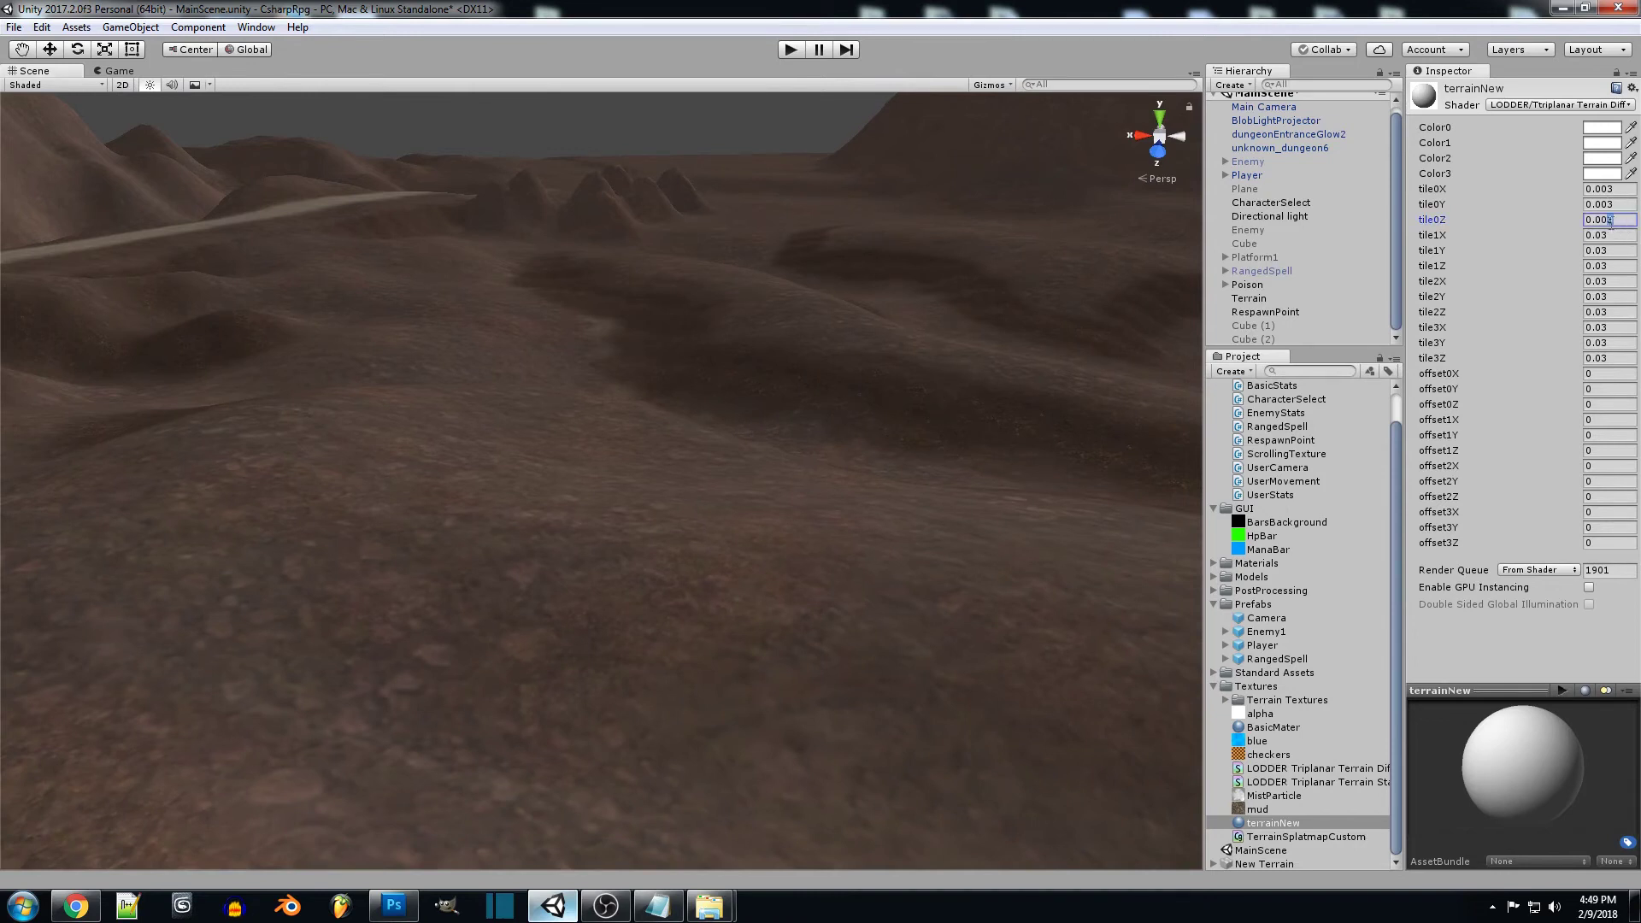
text(3)
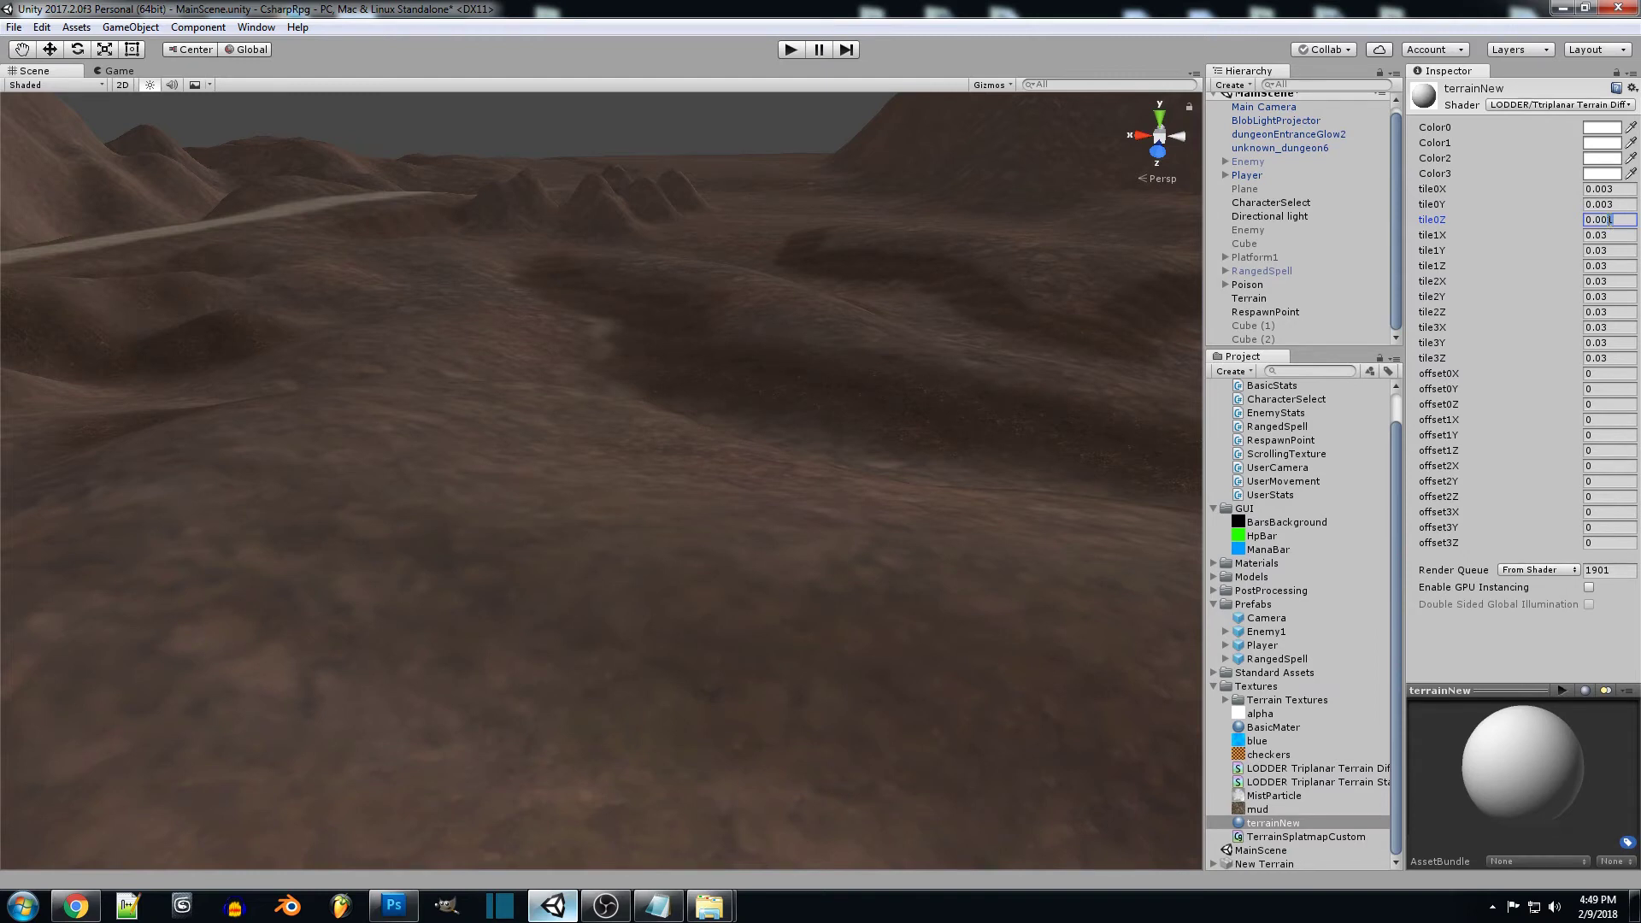
text(9)
right_drag(643, 419, 1102, 337)
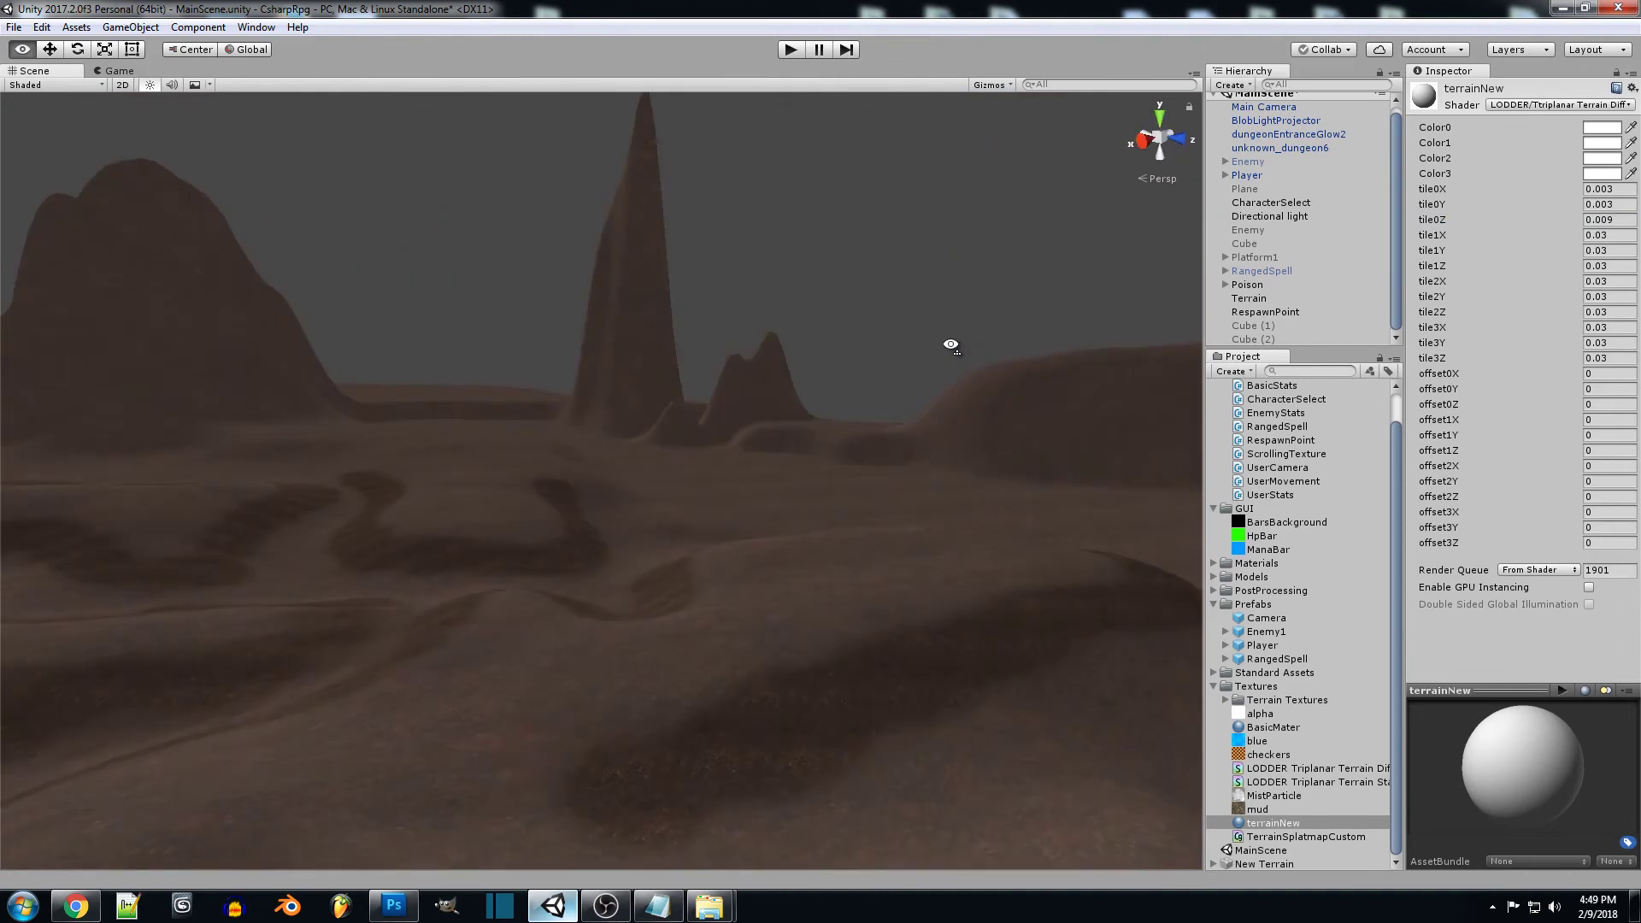
right_drag(950, 344, 601, 630)
scroll(596, 763, up, 3)
right_drag(619, 352, 663, 623)
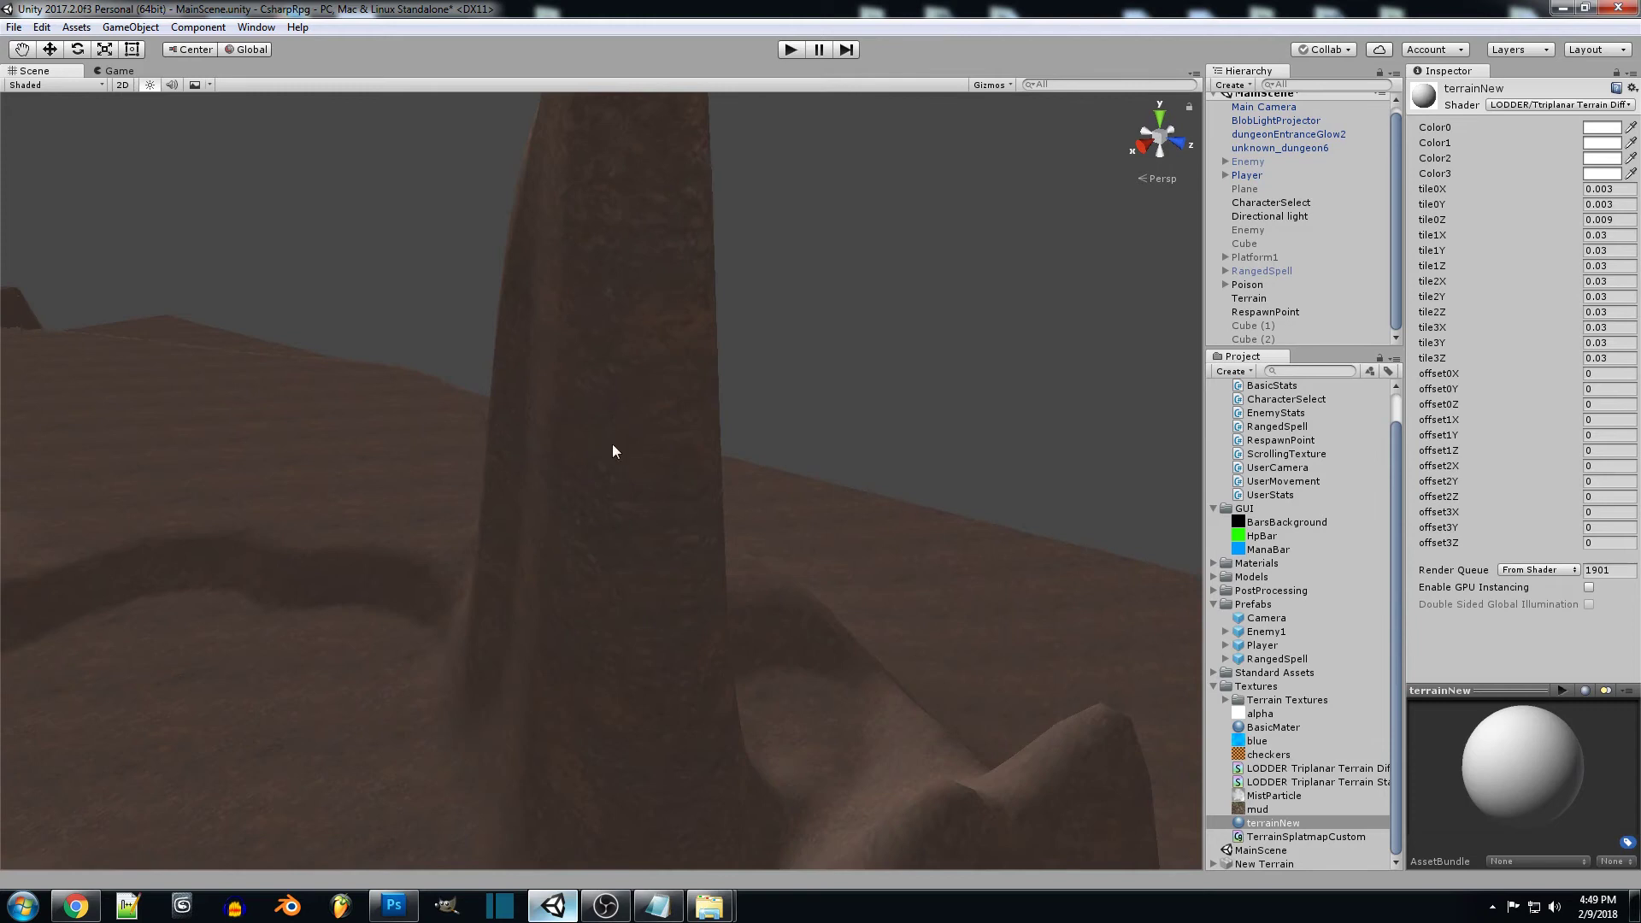
right_drag(641, 381, 833, 282)
click(1602, 128)
click(1330, 251)
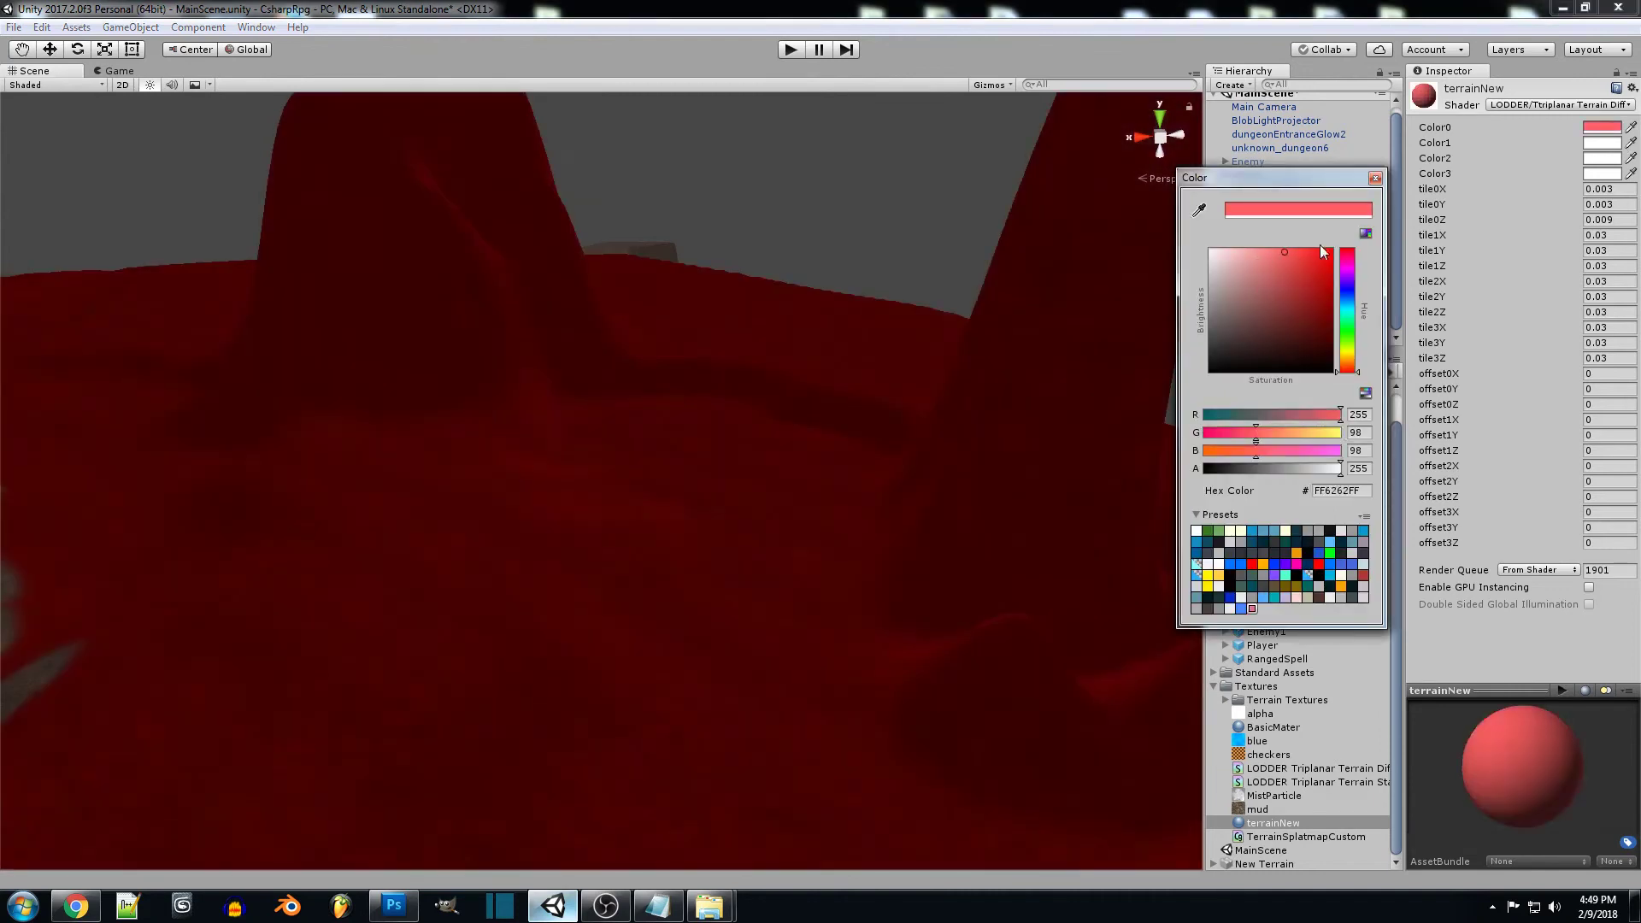
right_drag(852, 343, 970, 327)
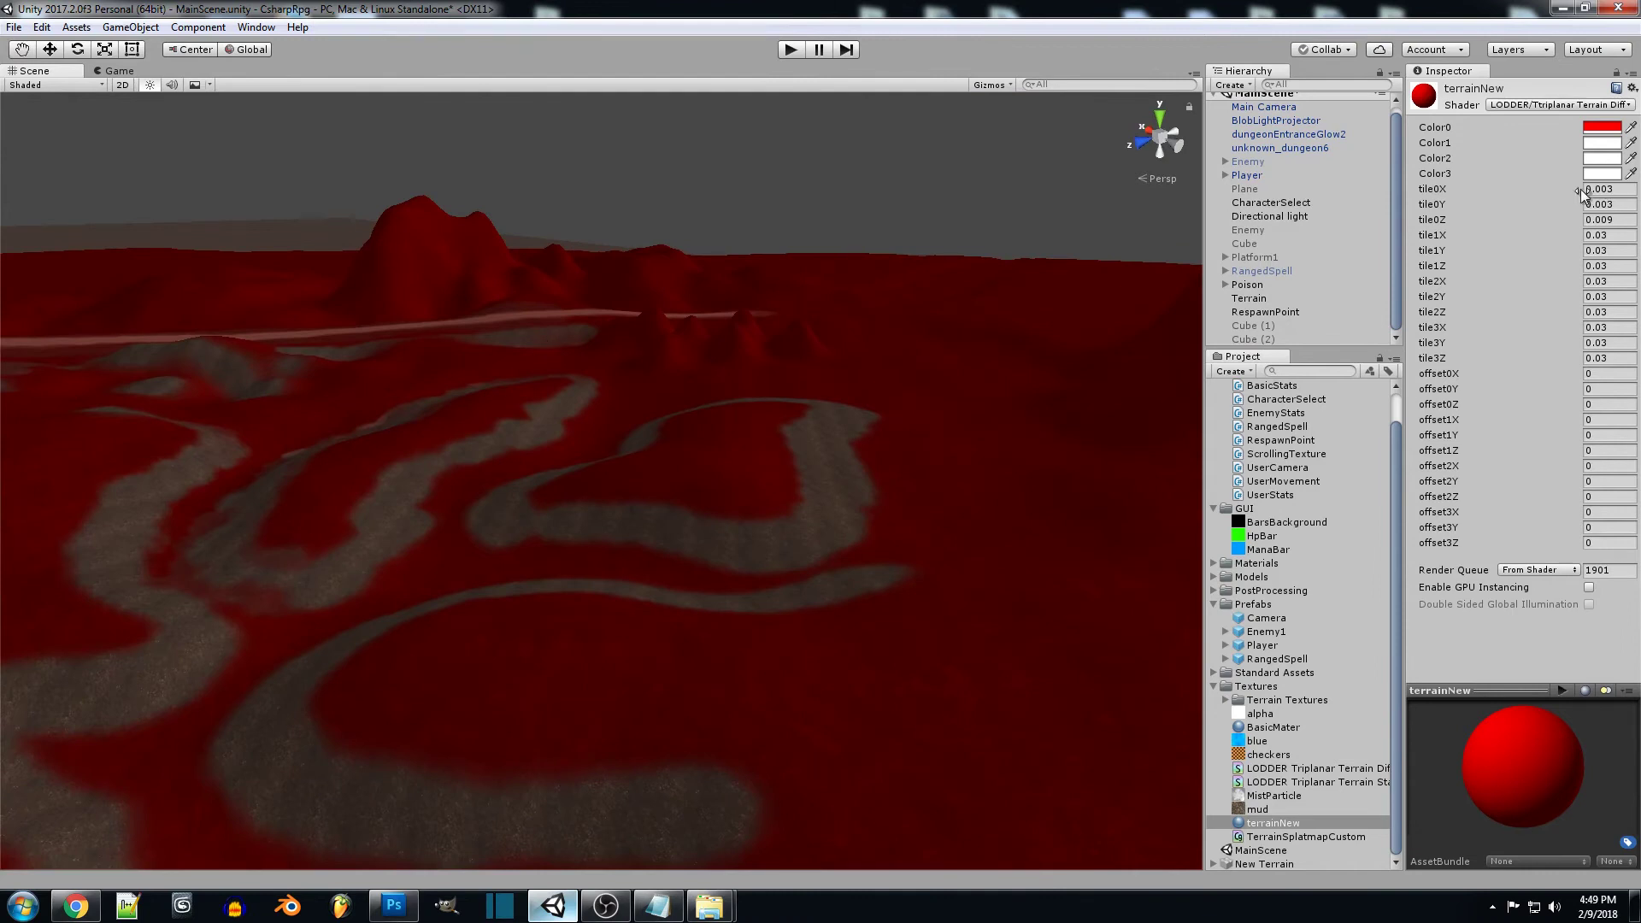
click(1603, 128)
drag(1261, 248, 1164, 241)
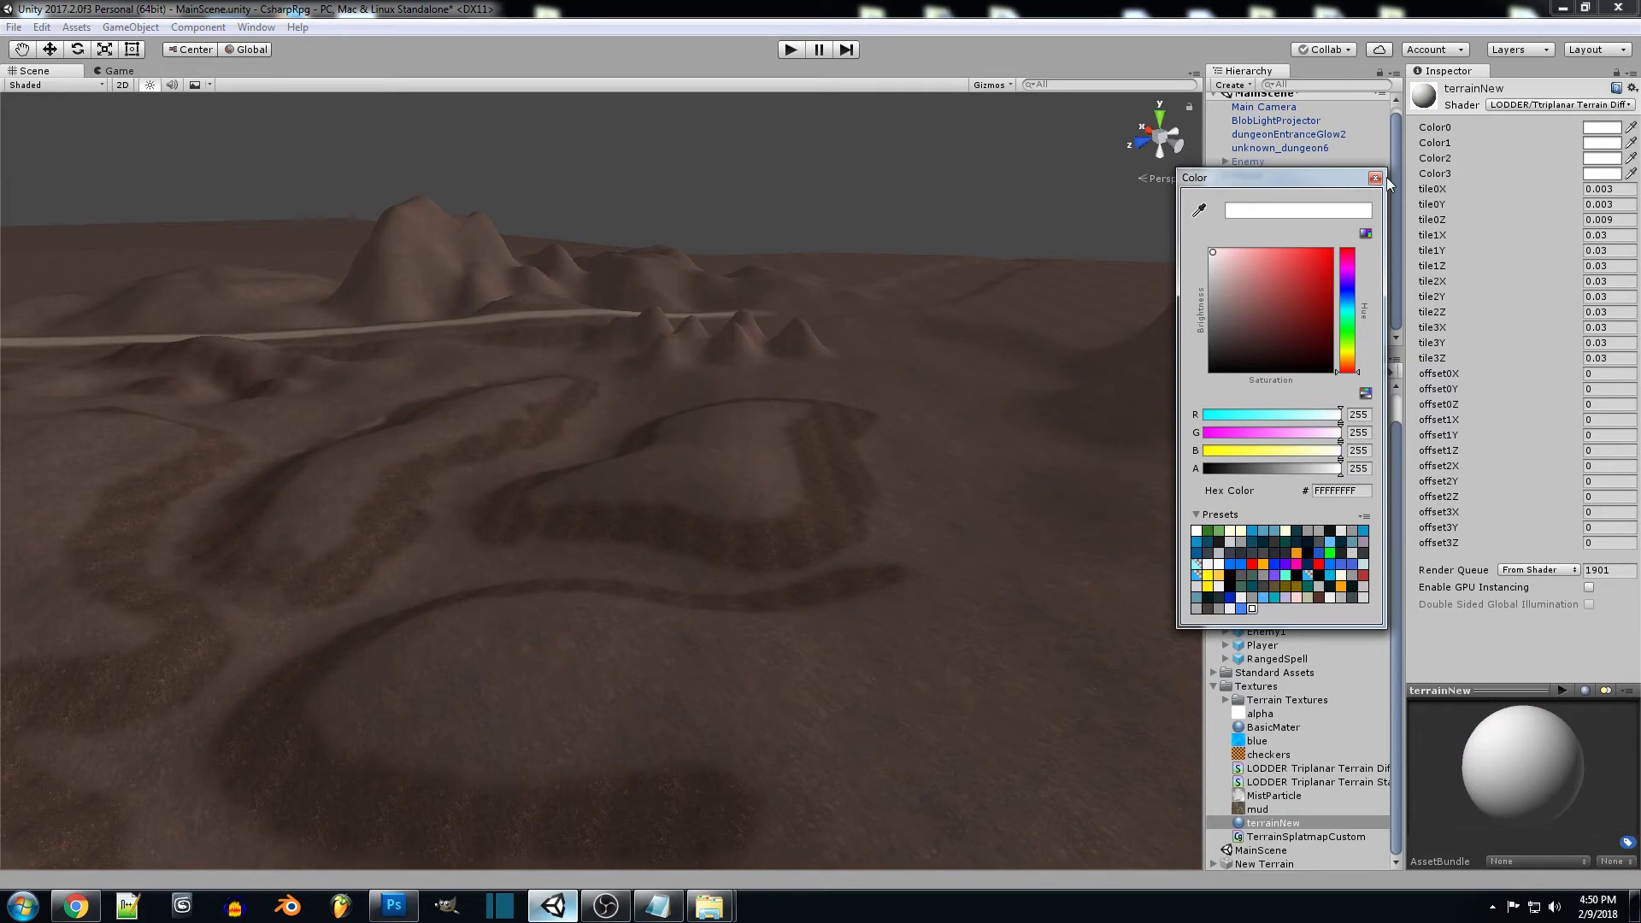
- Close the colour picker, then open the LODDER Triplanar Terrain Diffuse shader asset's source
click(1375, 179)
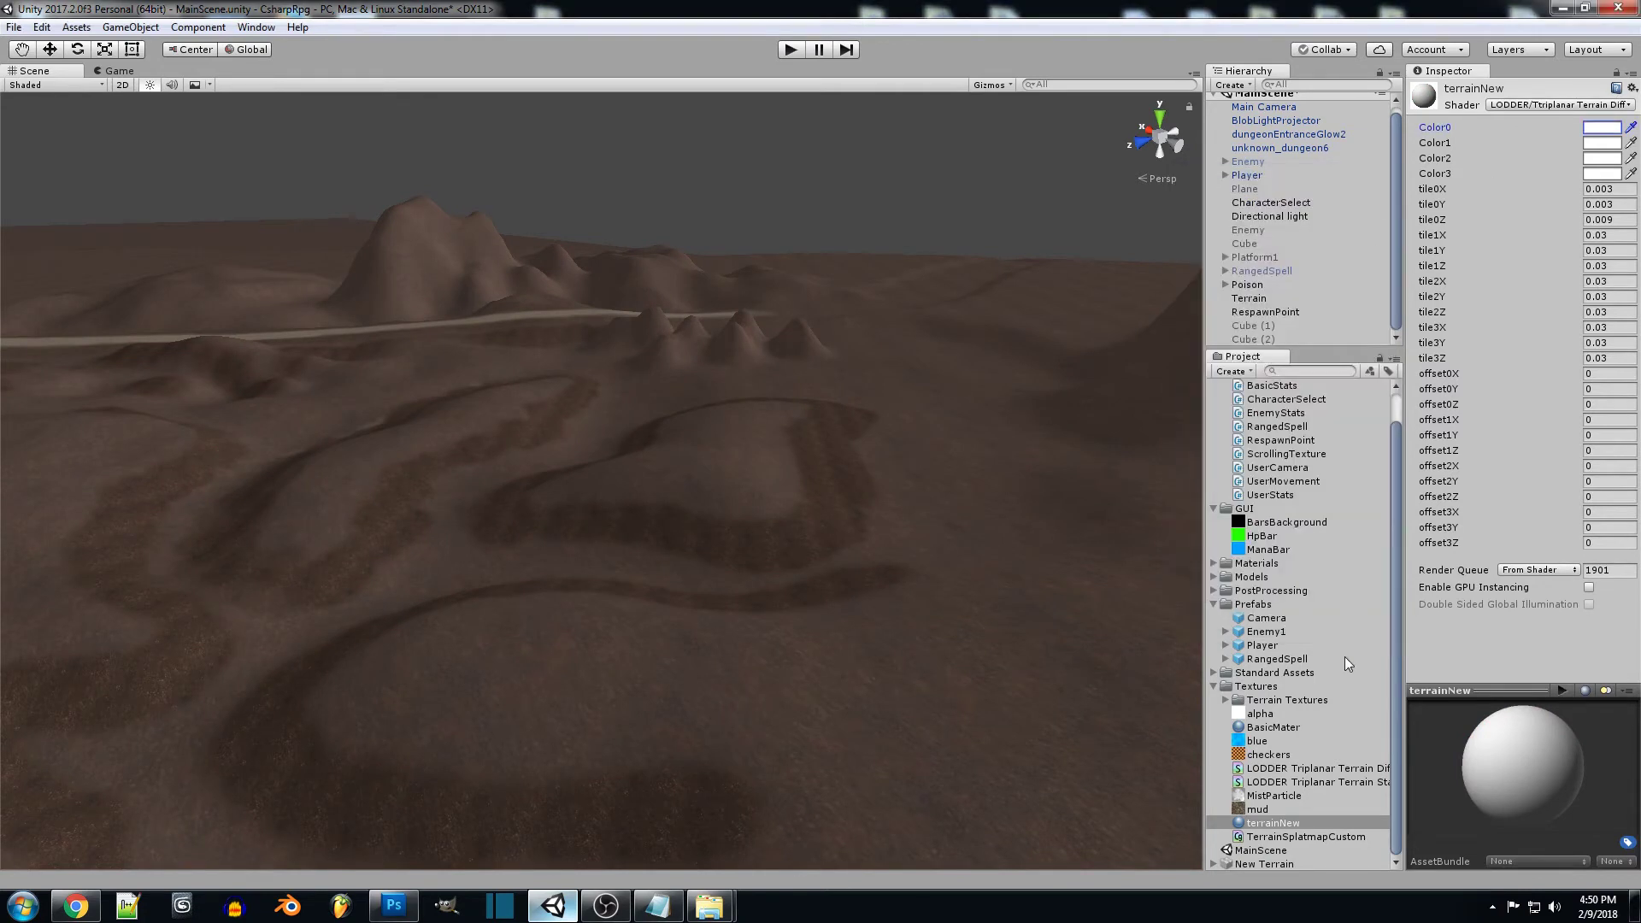
click(1326, 770)
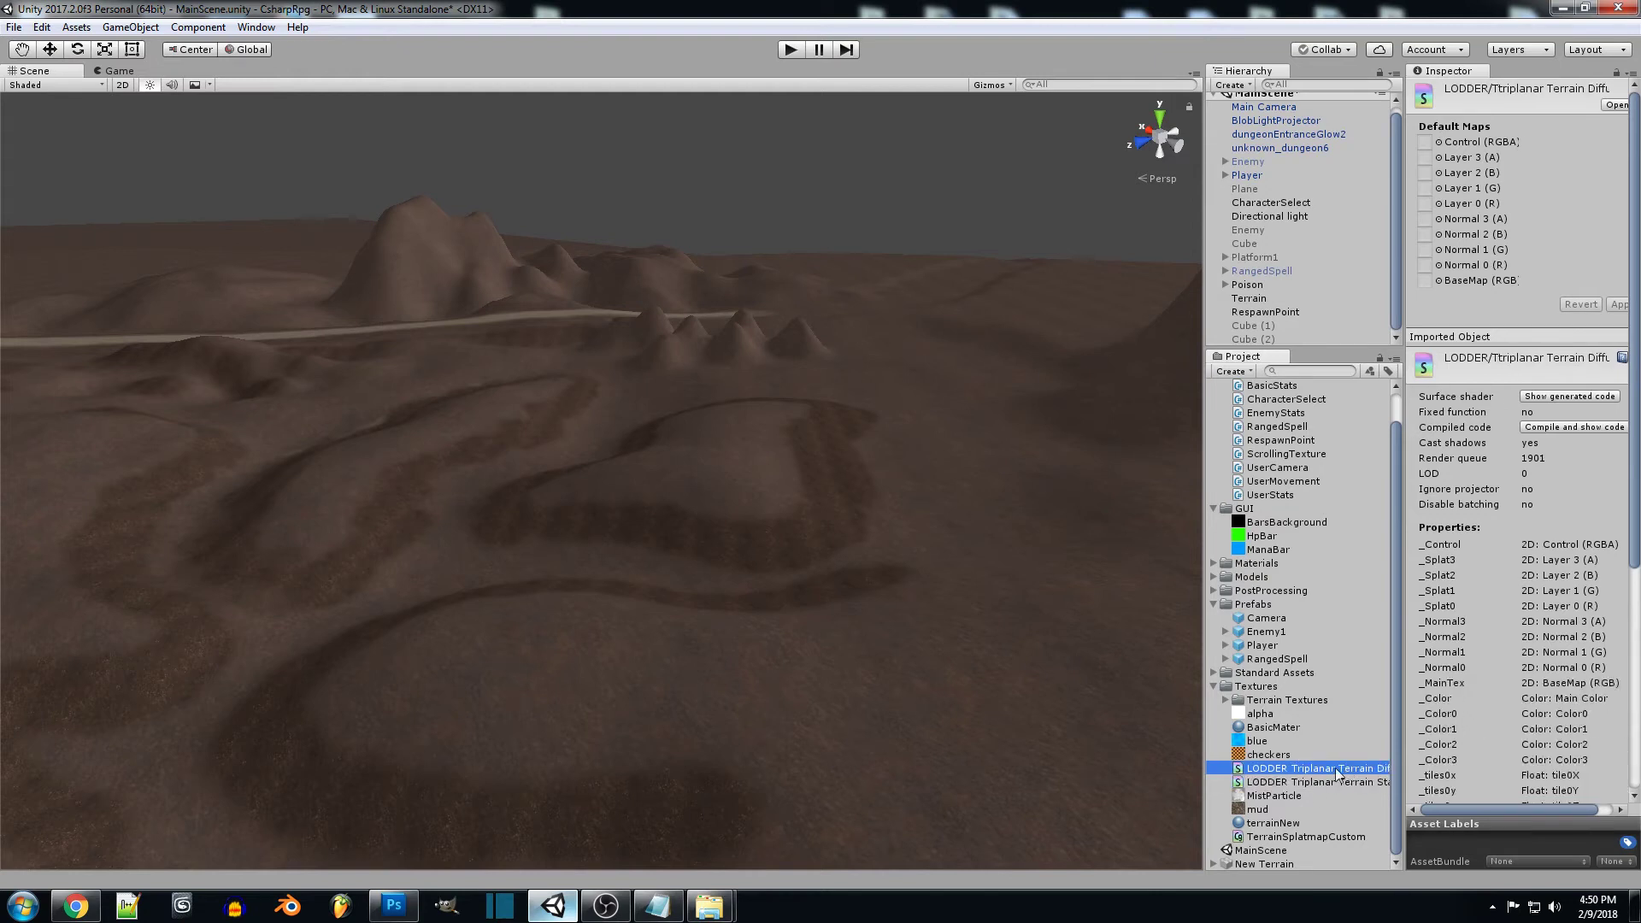
drag(1205, 752, 1183, 742)
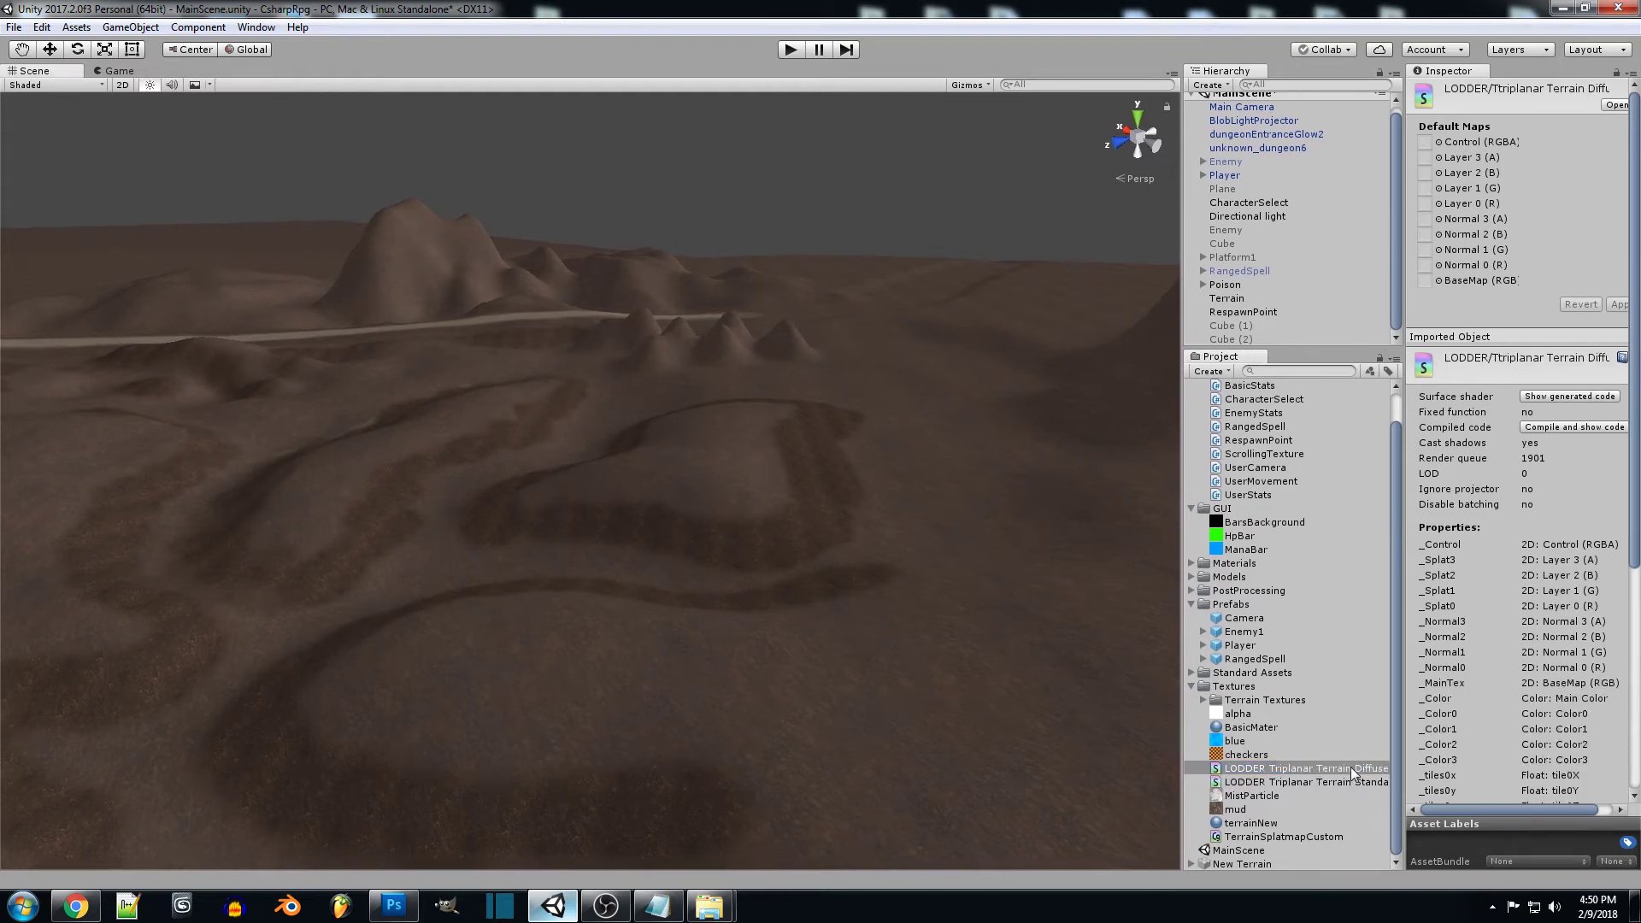
click(1352, 768)
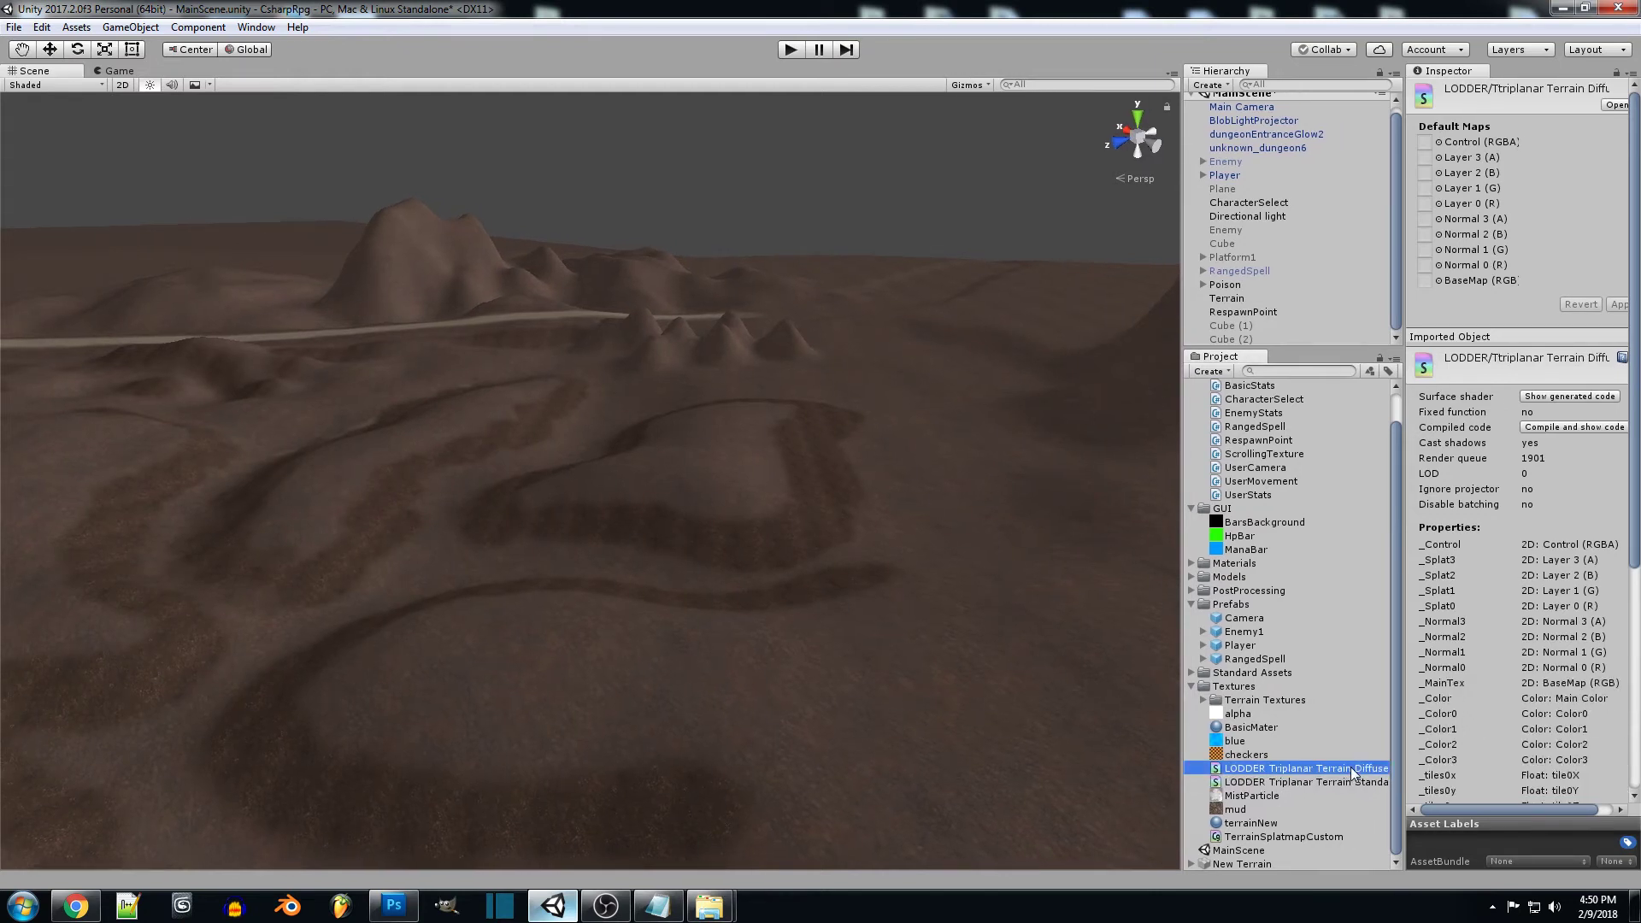
click(1272, 831)
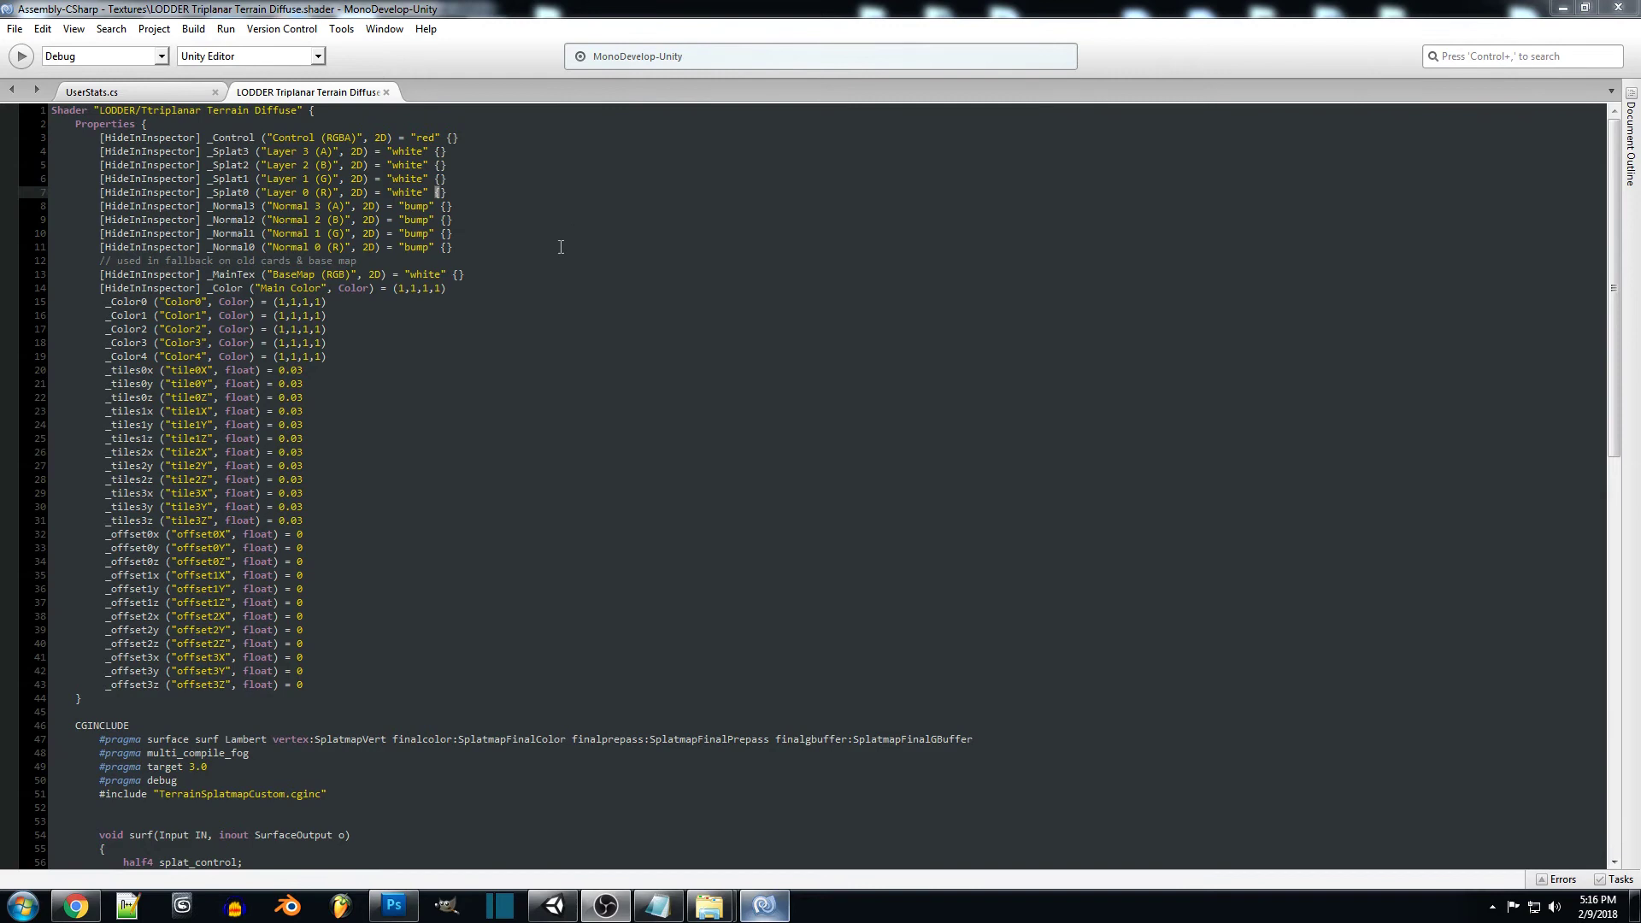
key(Down)
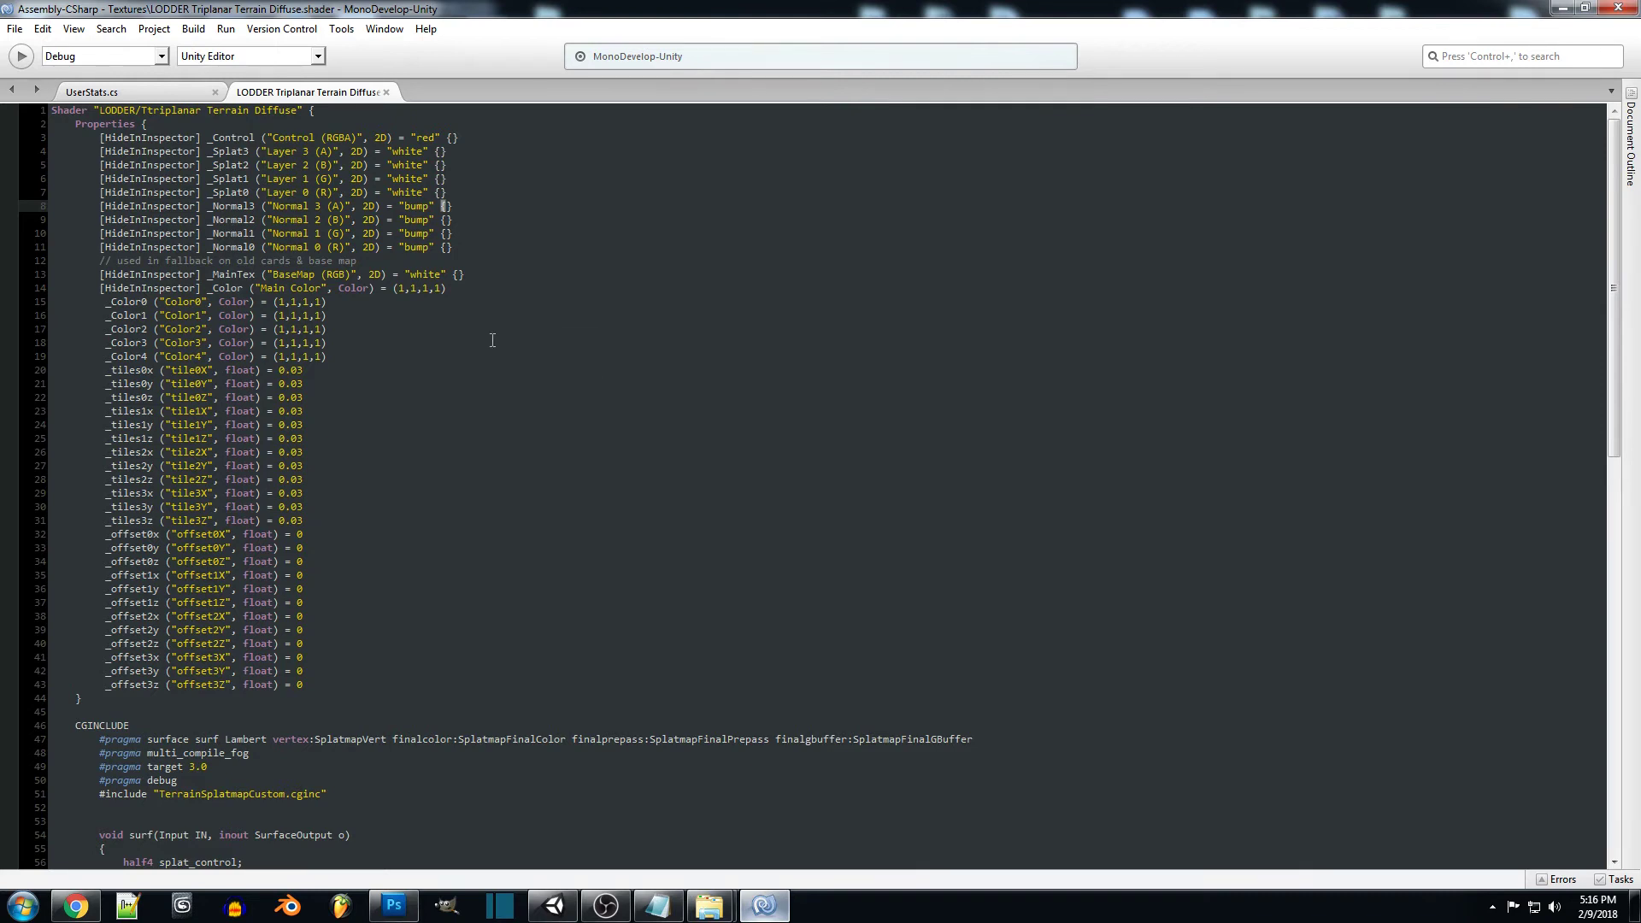
click(522, 188)
drag(520, 195, 3, 152)
click(490, 188)
drag(252, 193, 60, 152)
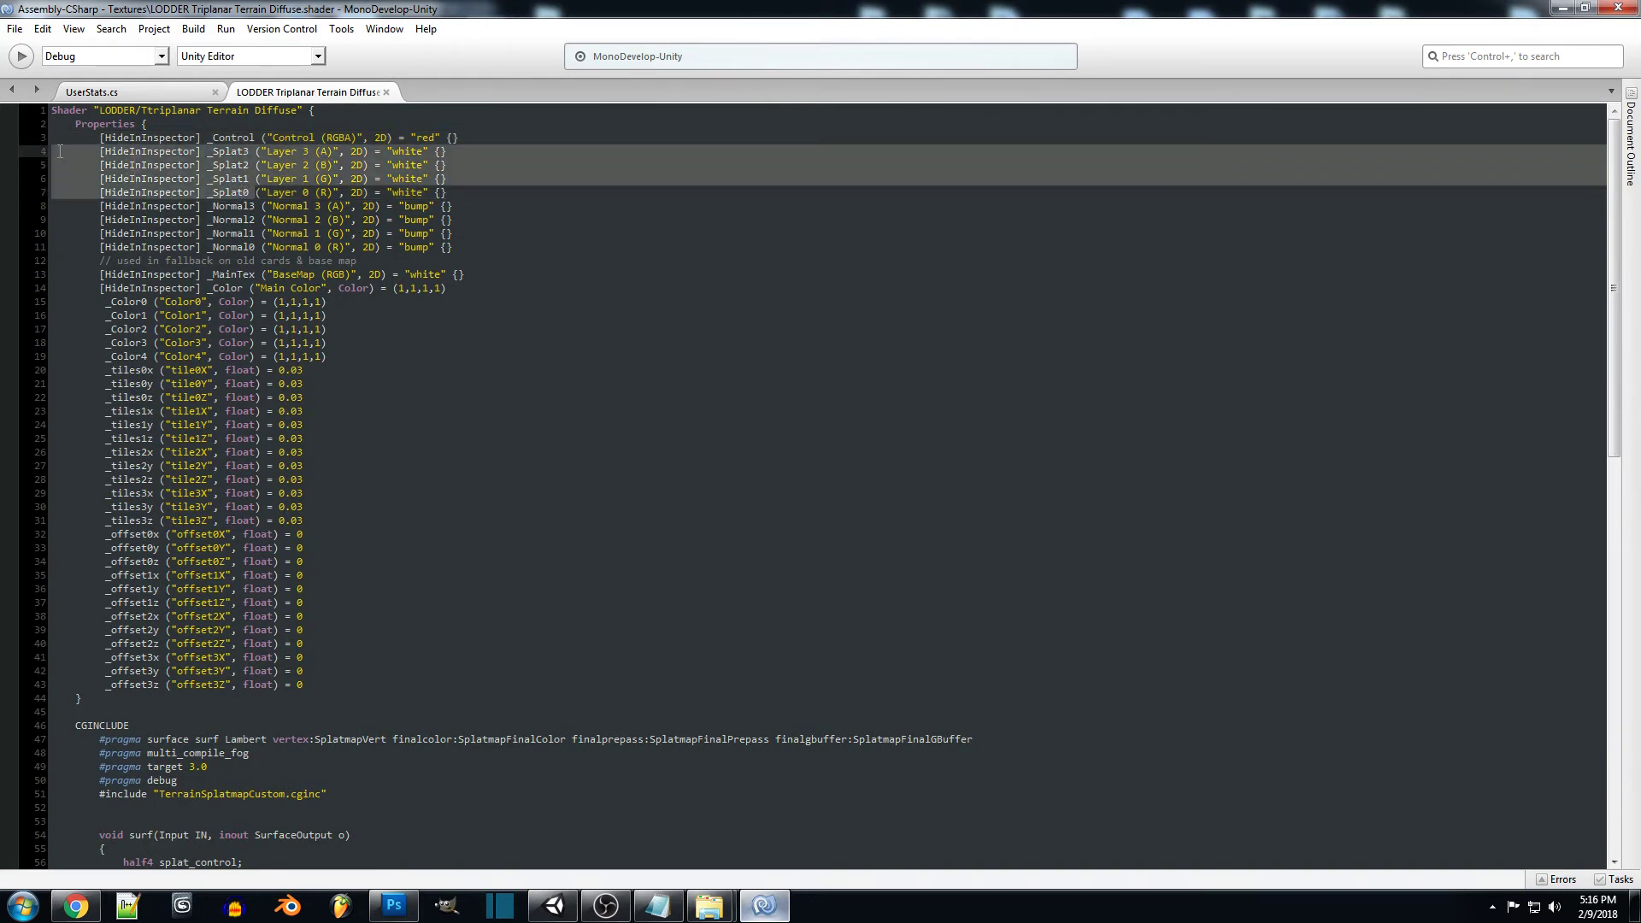
click(452, 199)
click(326, 193)
key(Up)
key(Up)
key(Up)
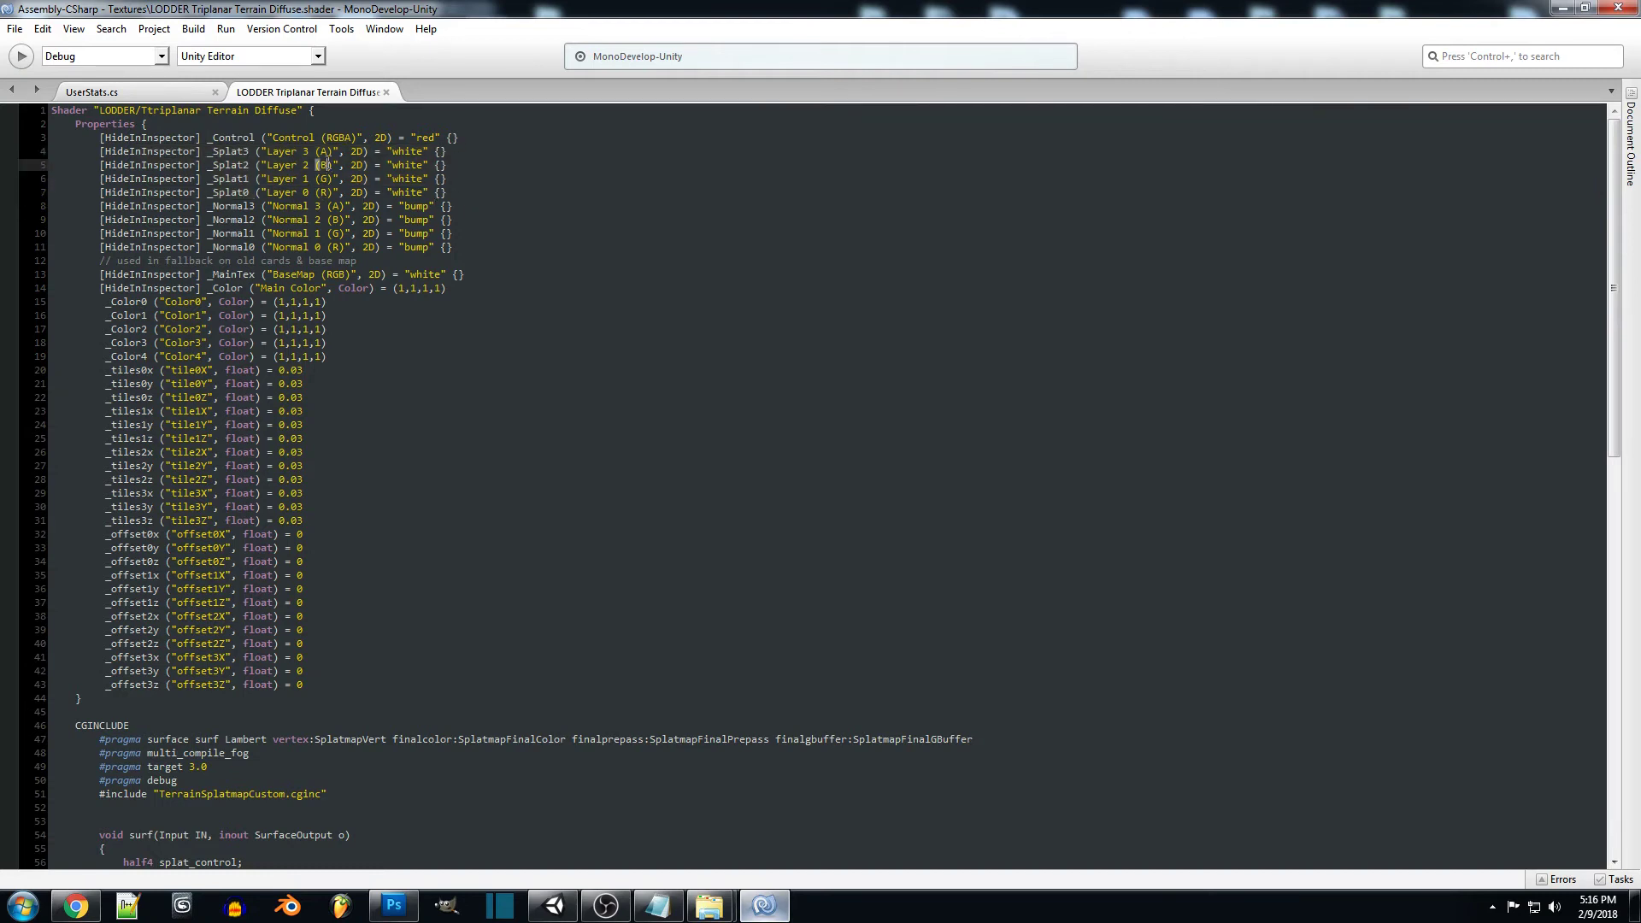
click(511, 205)
drag(6, 197, 2, 159)
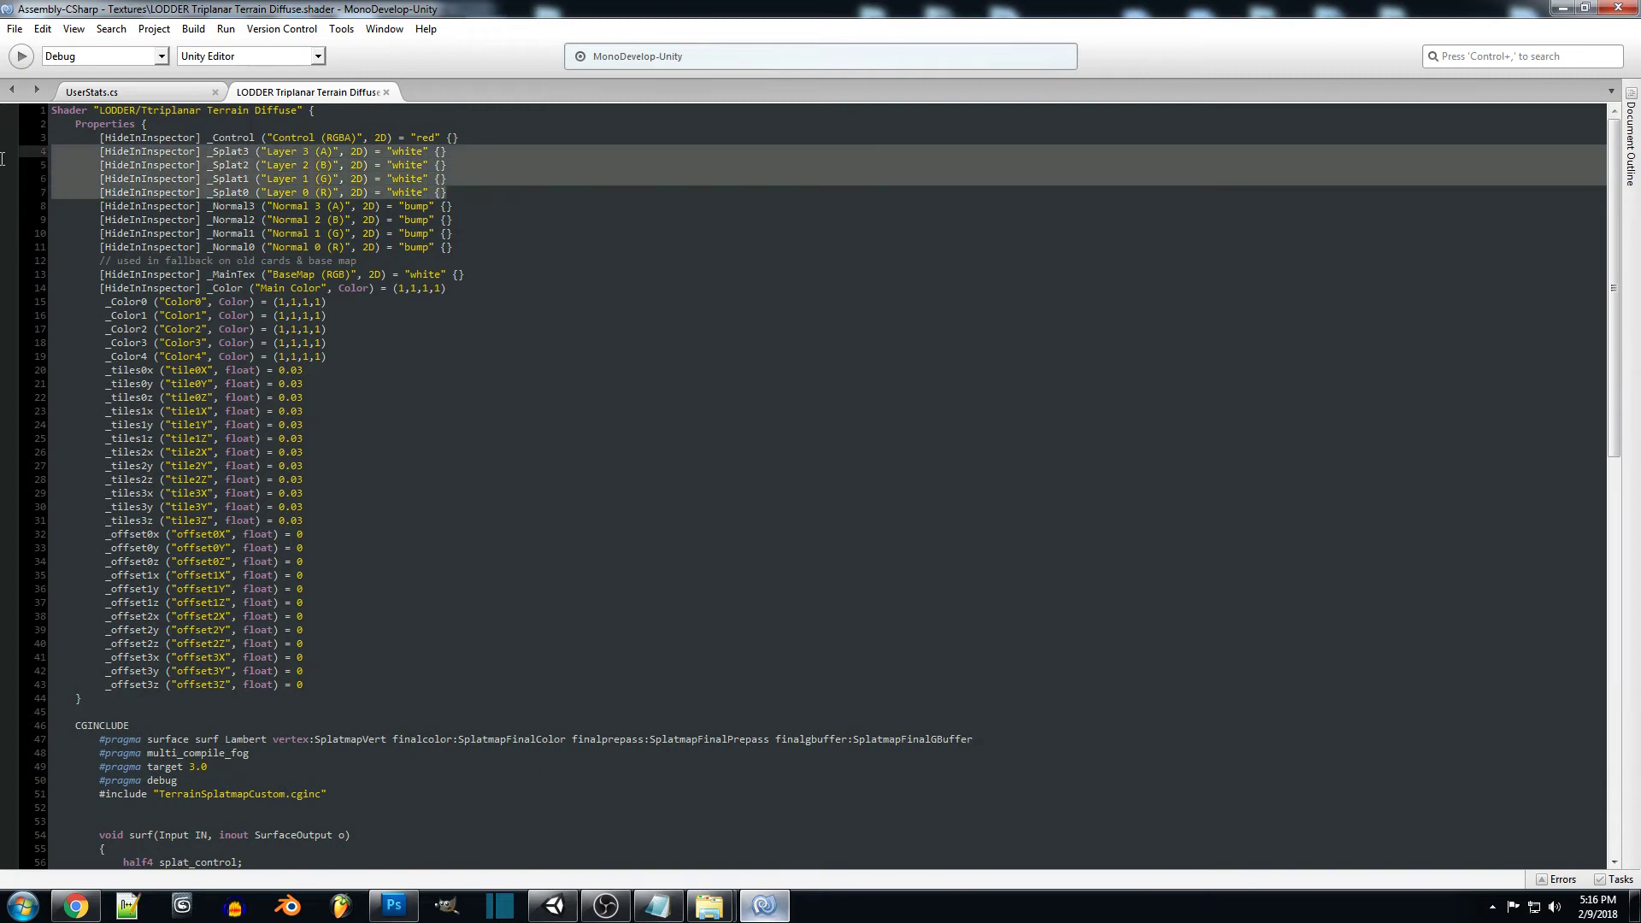
click(596, 198)
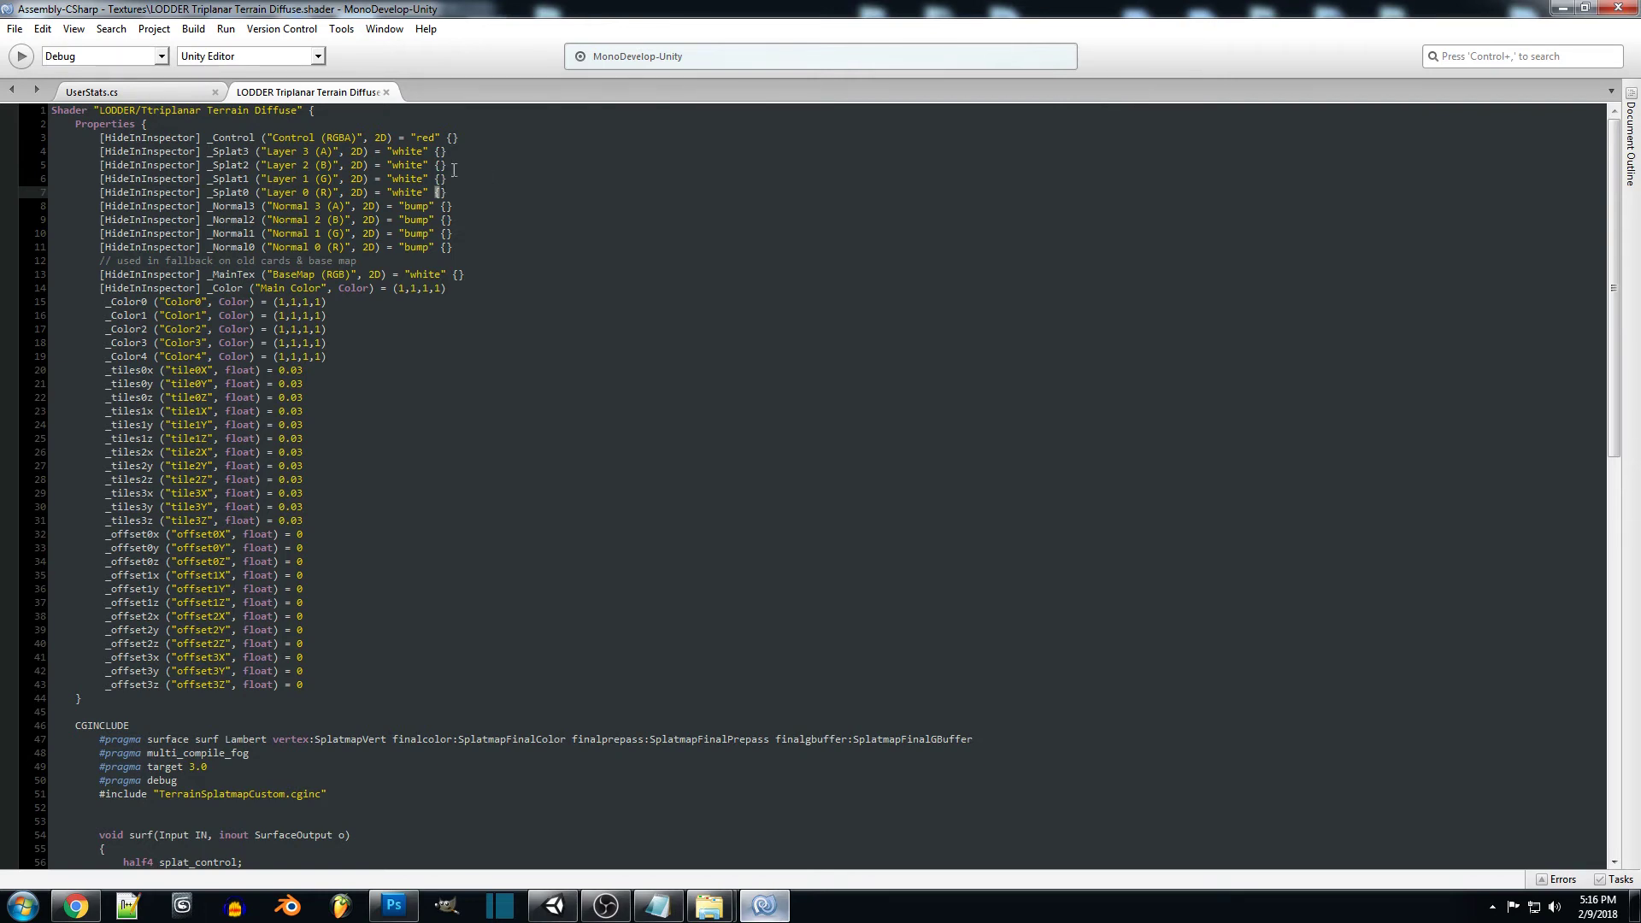
drag(5, 206, 2, 147)
click(519, 205)
drag(4, 206, 3, 151)
drag(480, 261, 51, 206)
- Highlight the shader's five _Color, _tiles and _offset property lines
click(630, 247)
scroll(630, 243, down, 2)
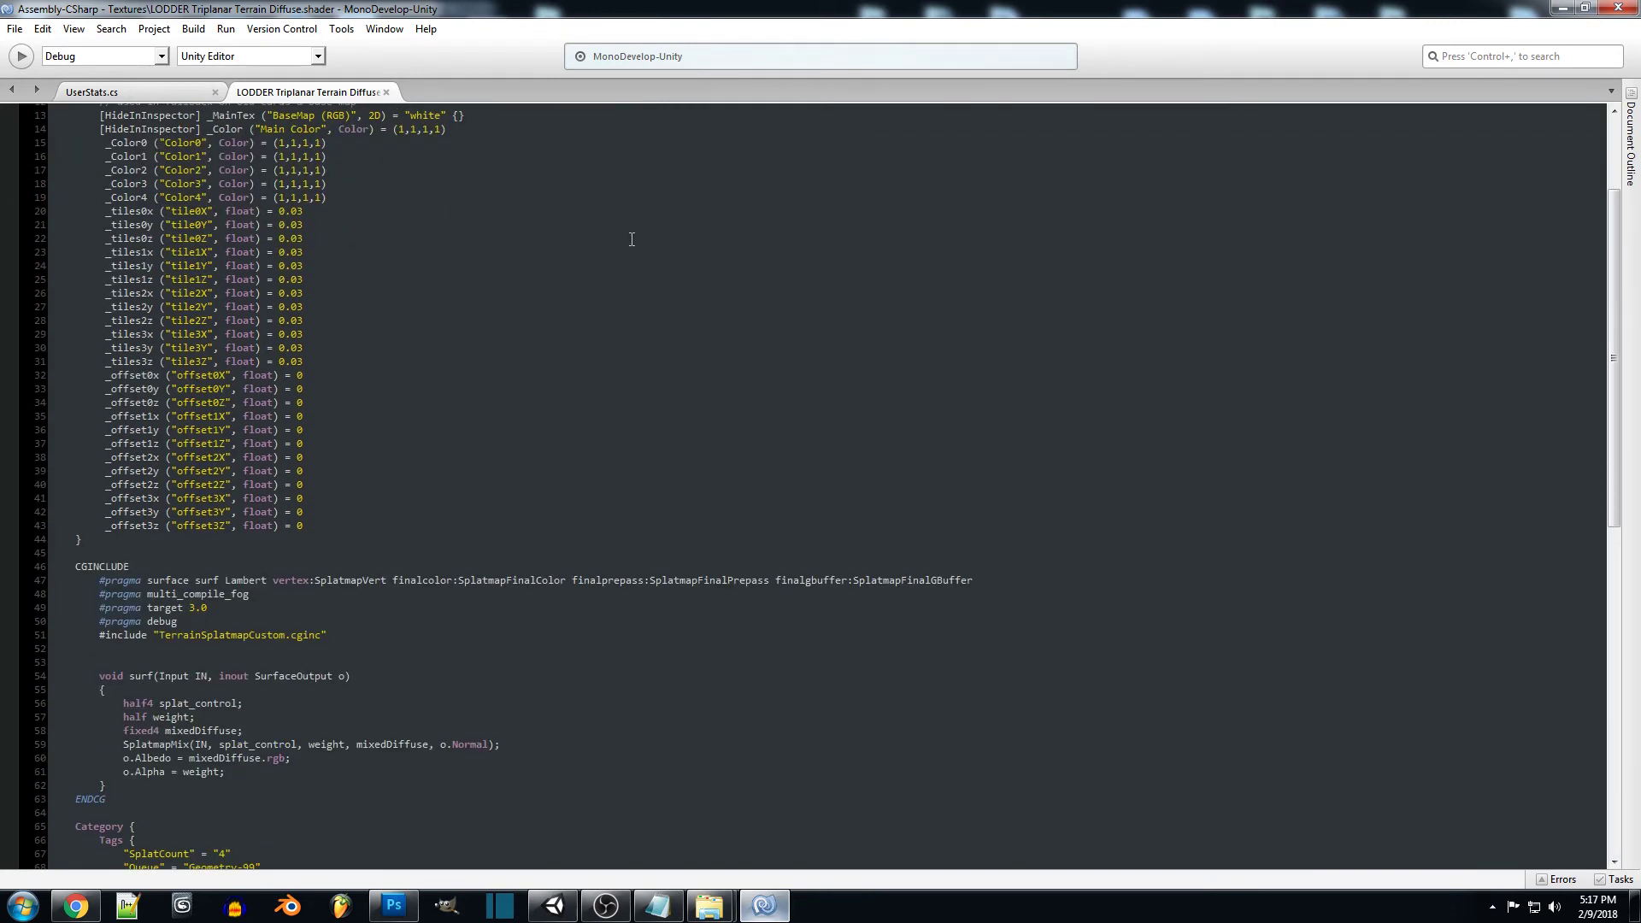
drag(338, 277, 51, 222)
drag(345, 443, 53, 229)
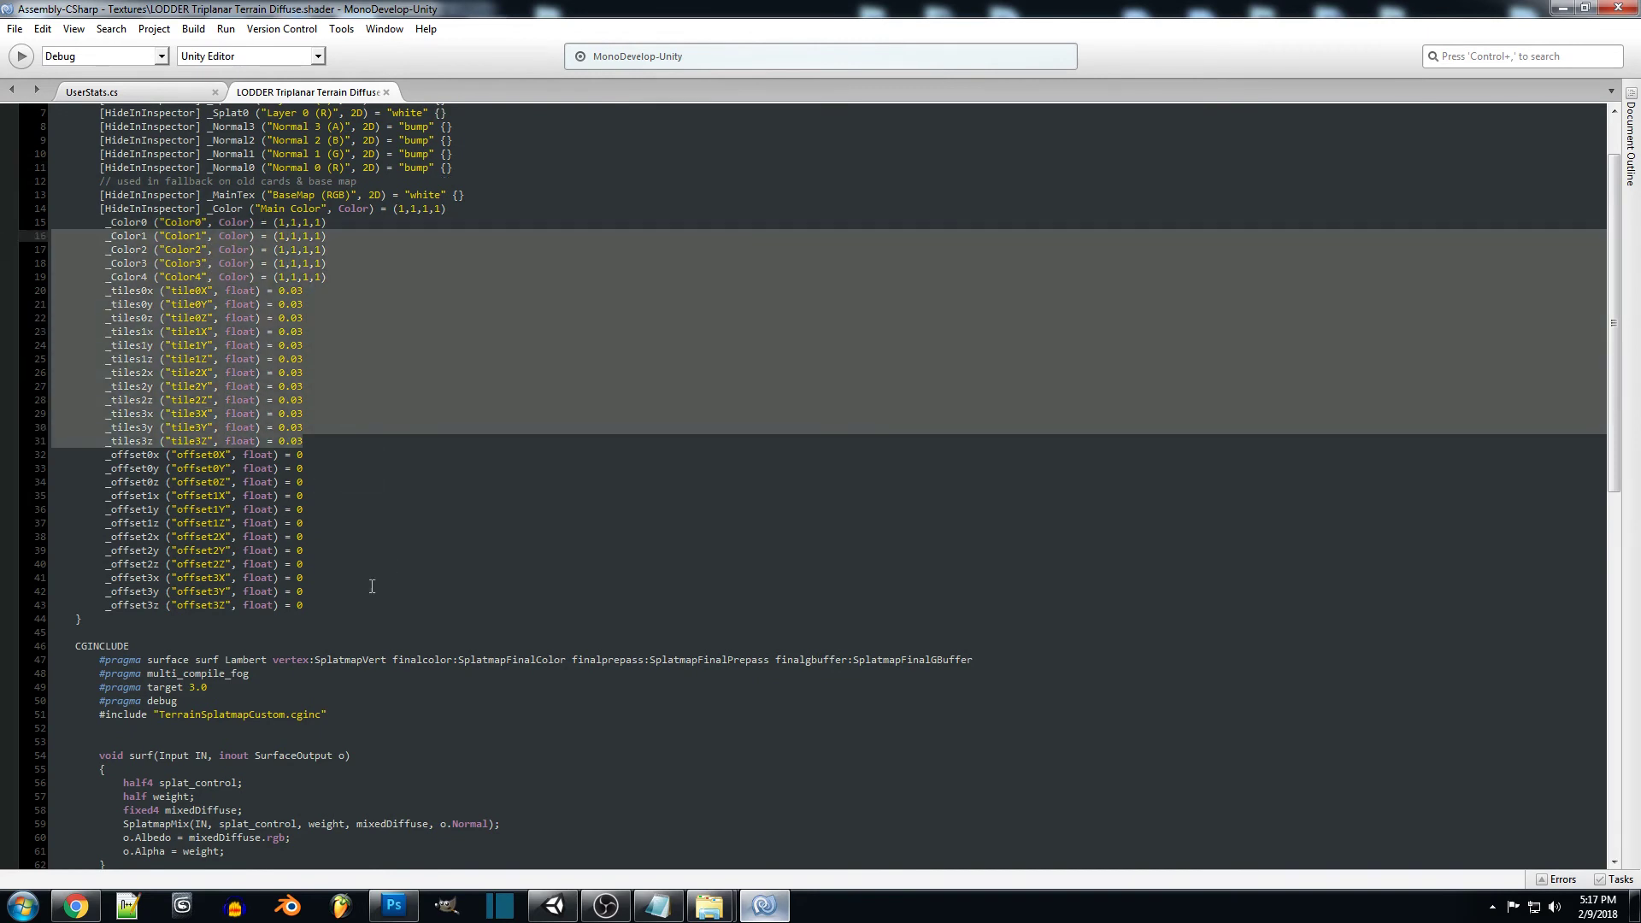
drag(359, 606, 53, 467)
click(303, 427)
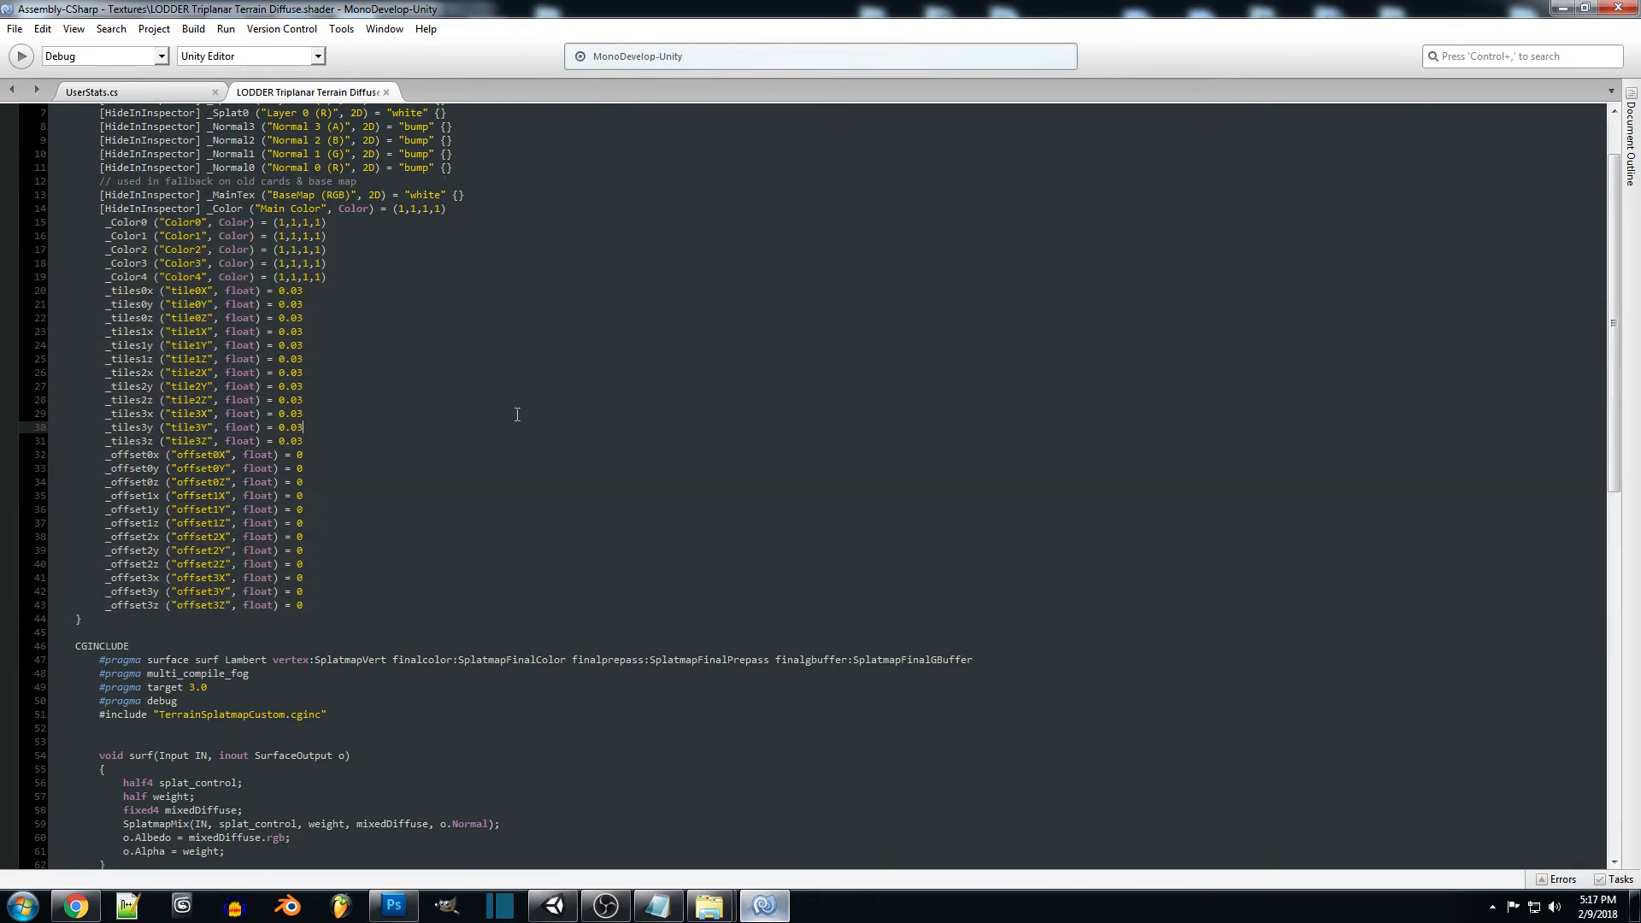
scroll(517, 415, up, 2)
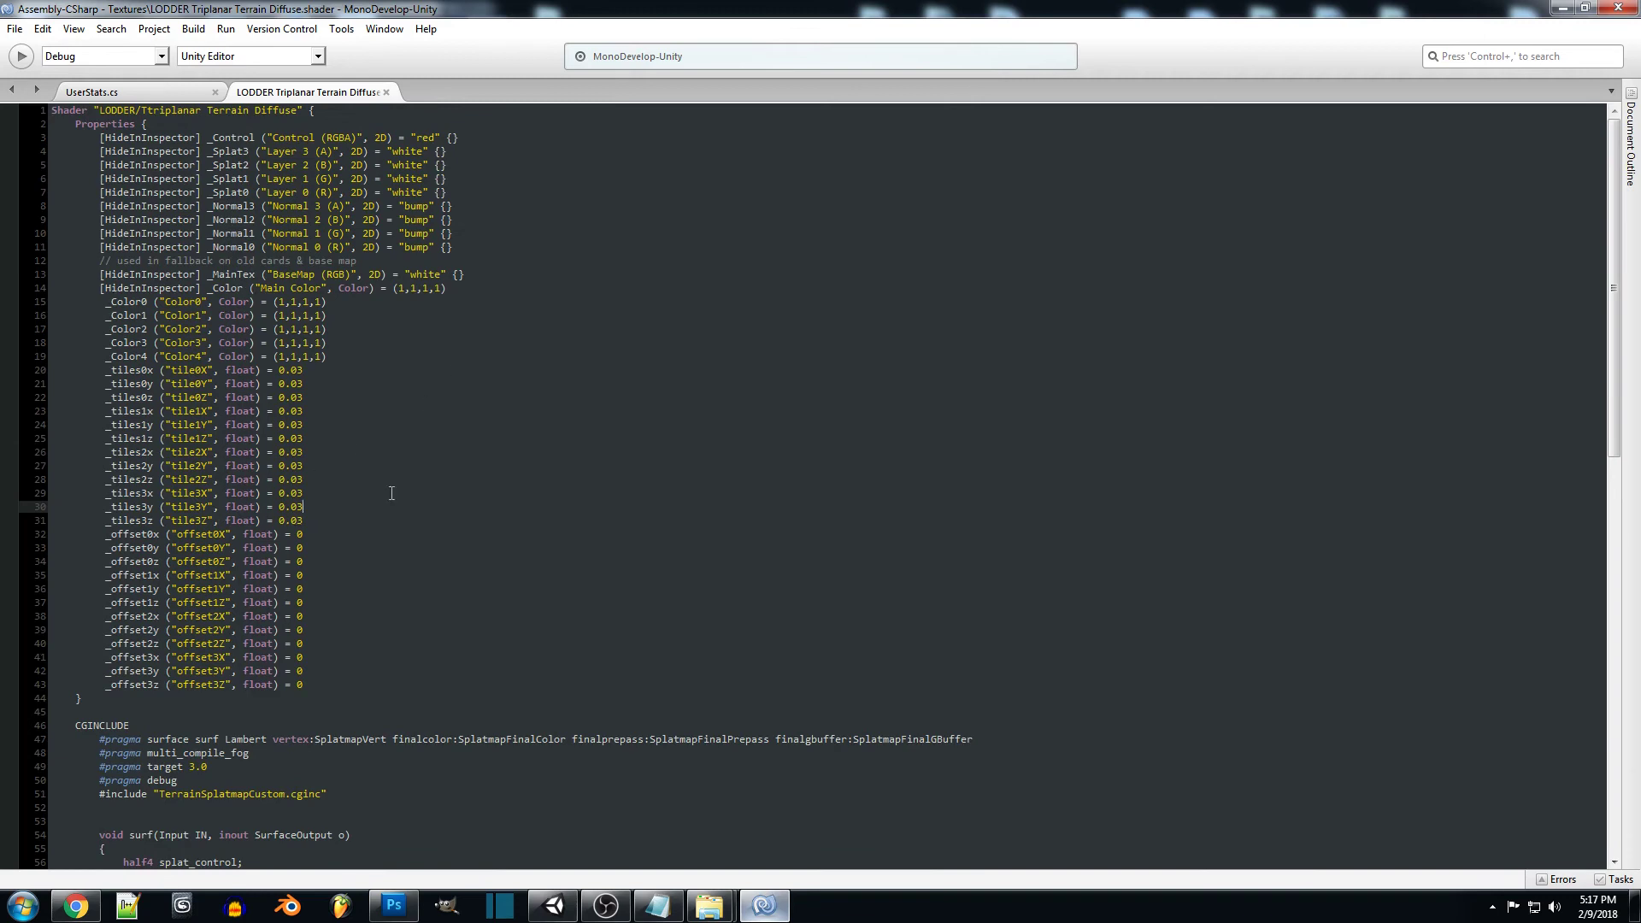
- Inspect the _tiles1y line and the TerrainSplatmapCustom.cginc include, then return to Unity
click(336, 423)
scroll(403, 432, down, 10)
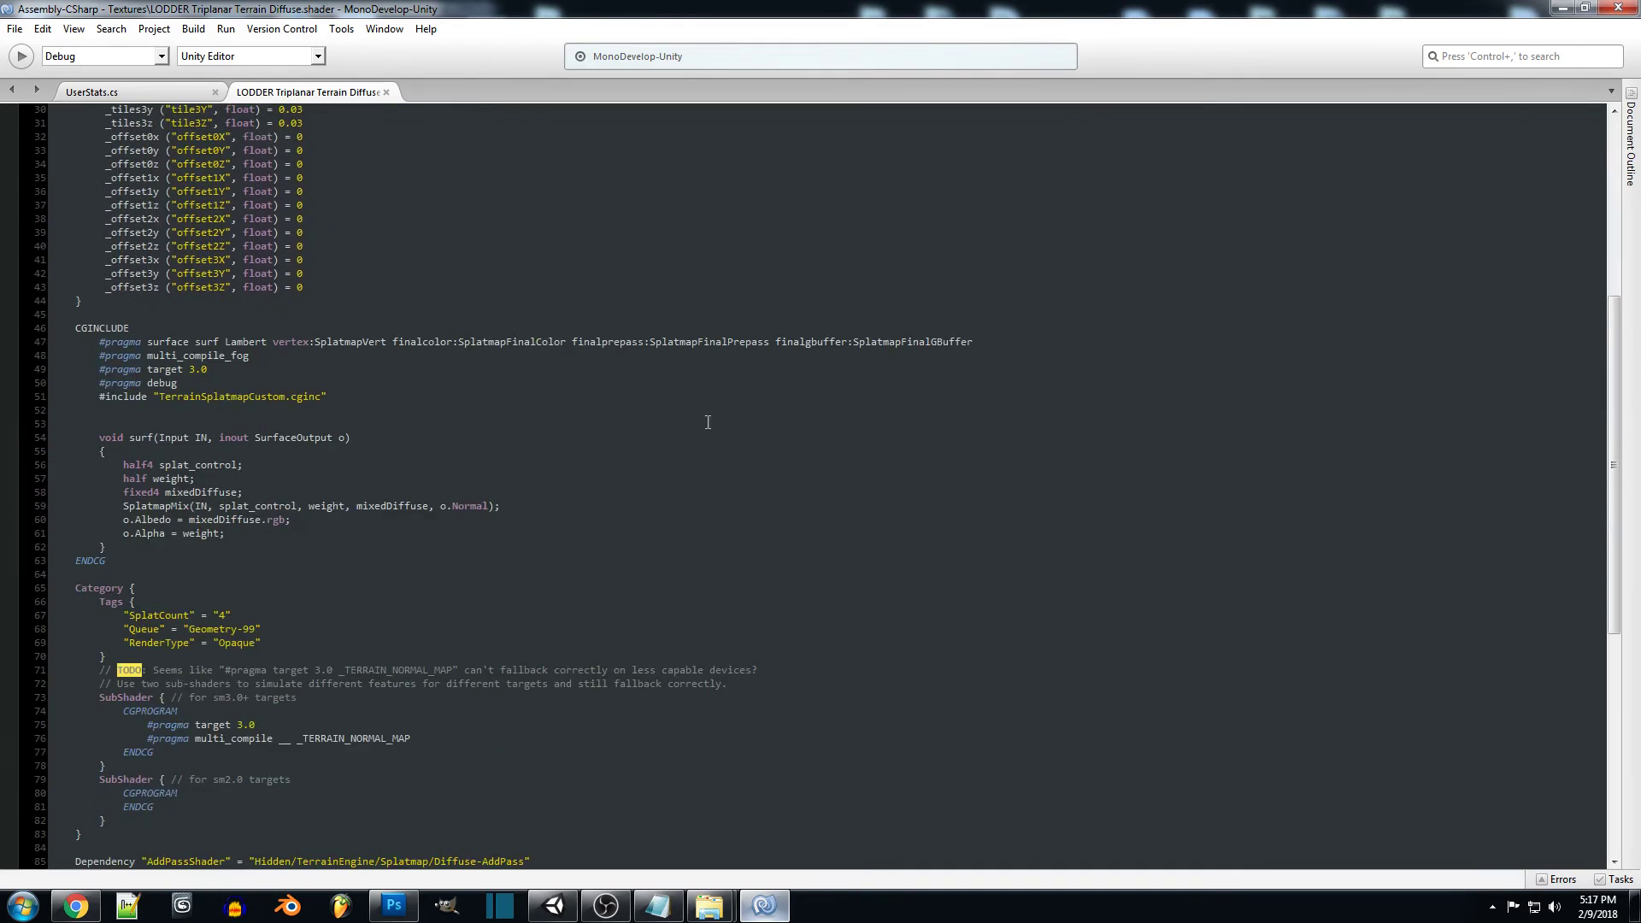
scroll(982, 546, down, 2)
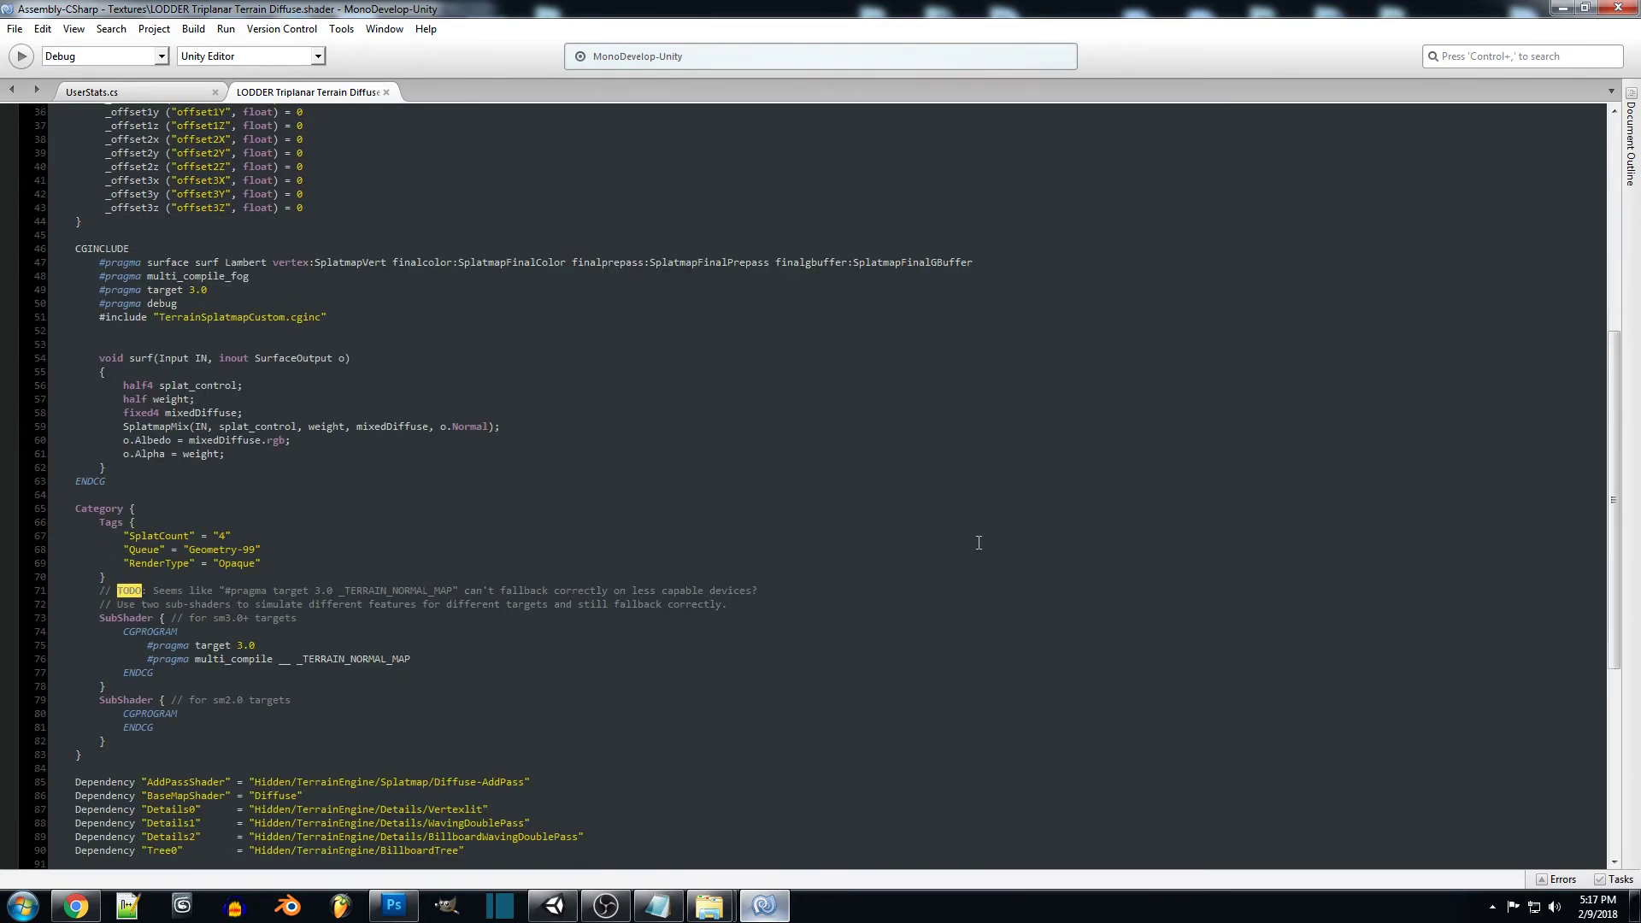
scroll(982, 546, up, 2)
click(326, 390)
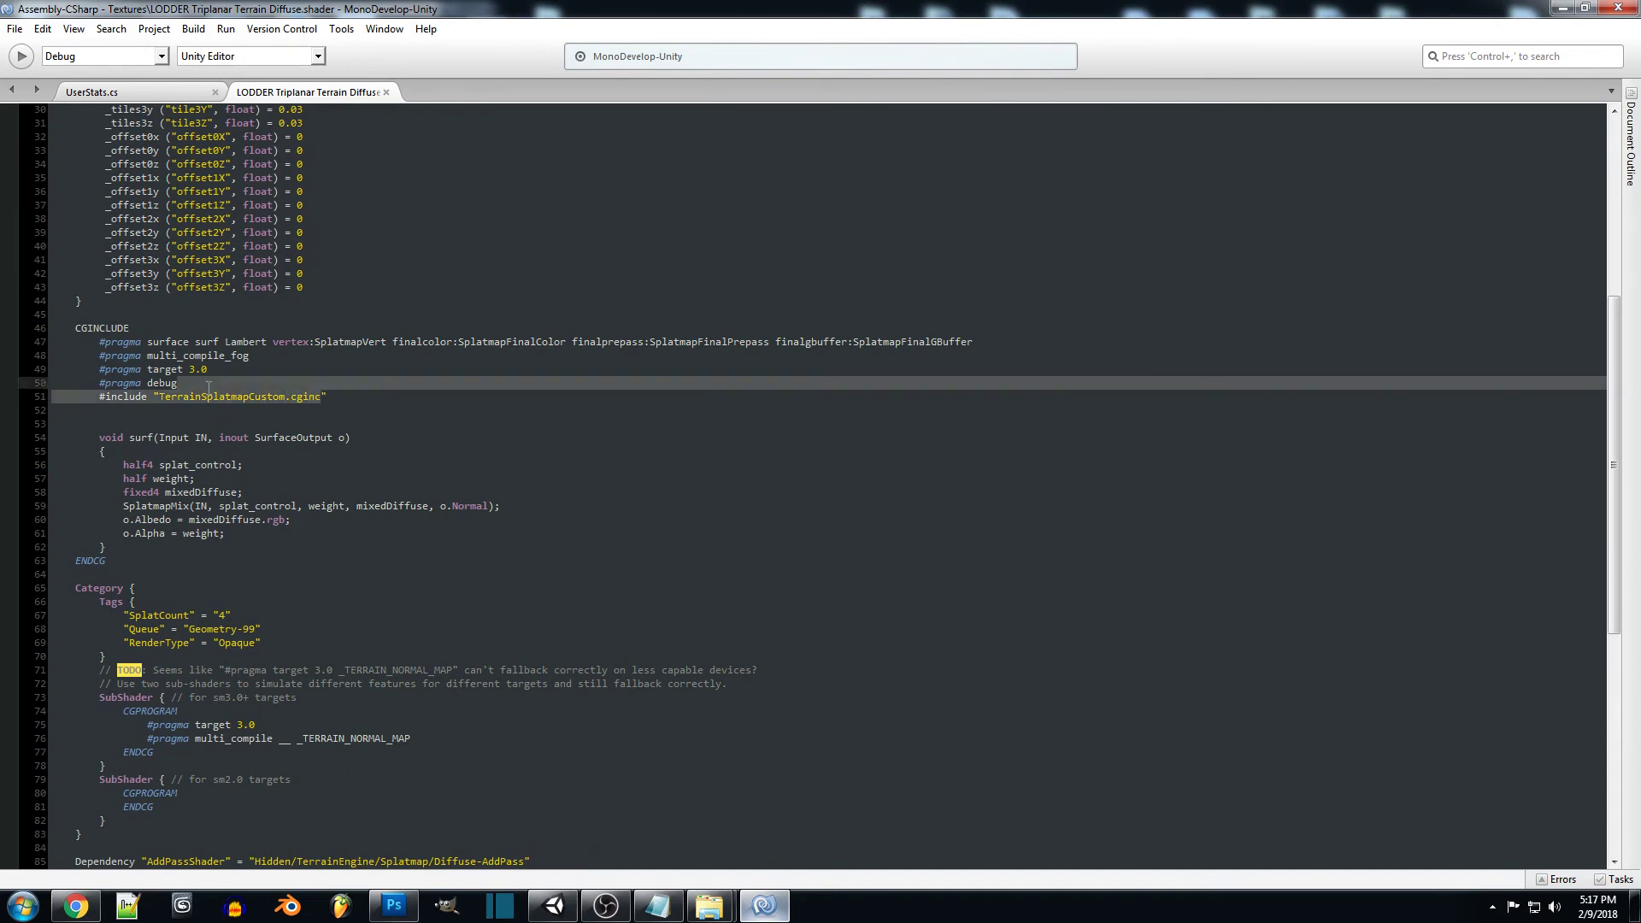
click(465, 412)
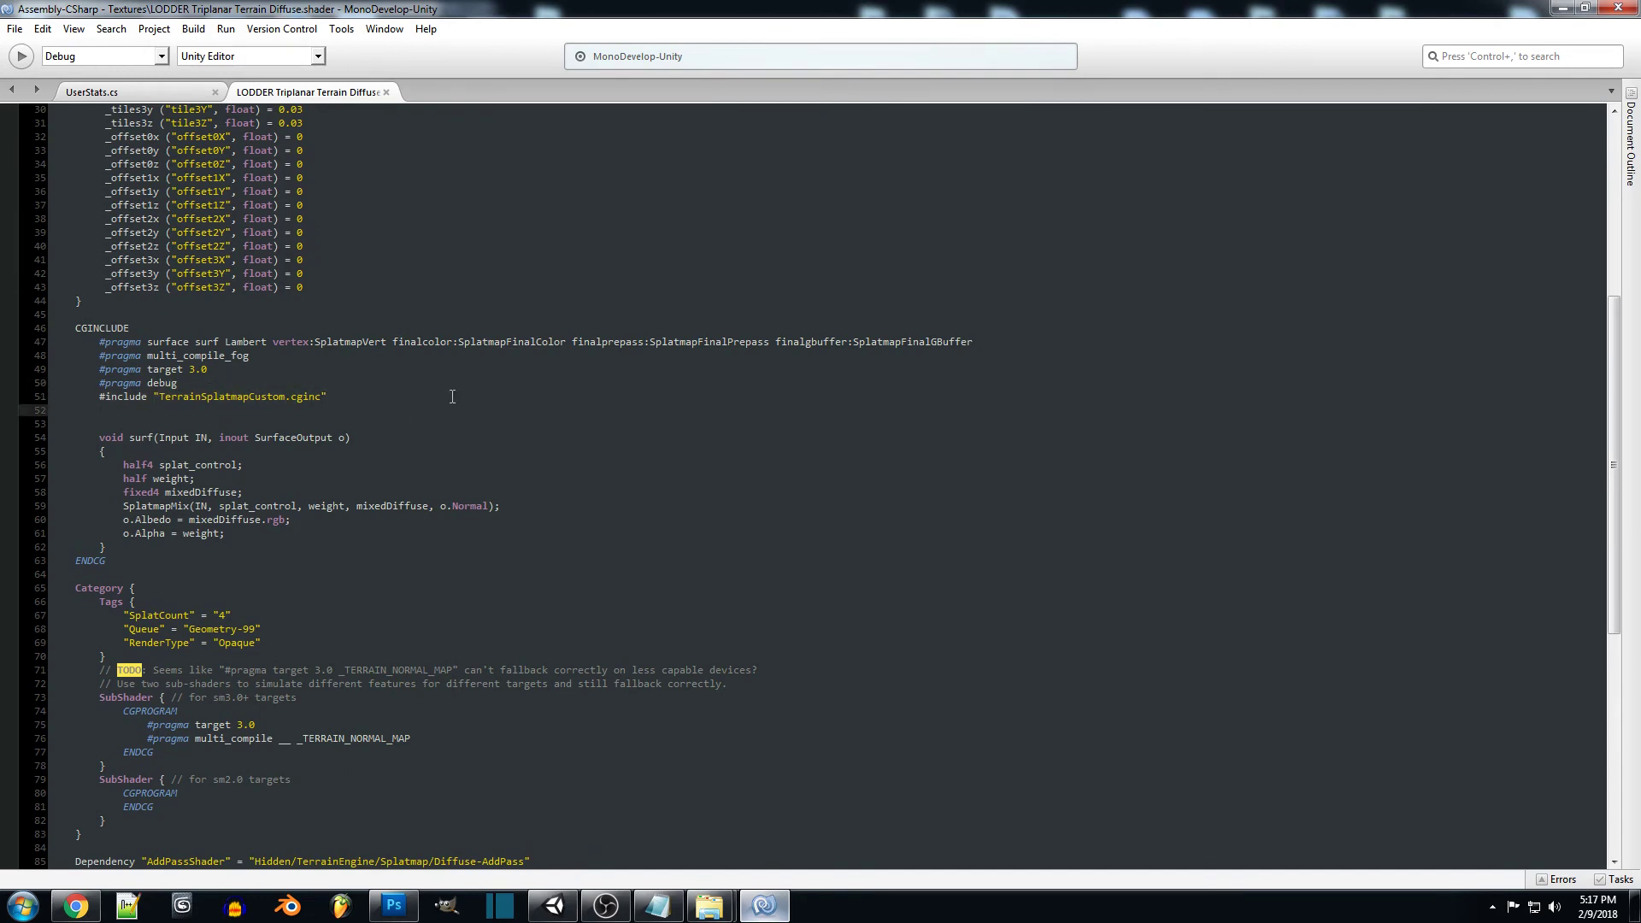
scroll(452, 397, up, 10)
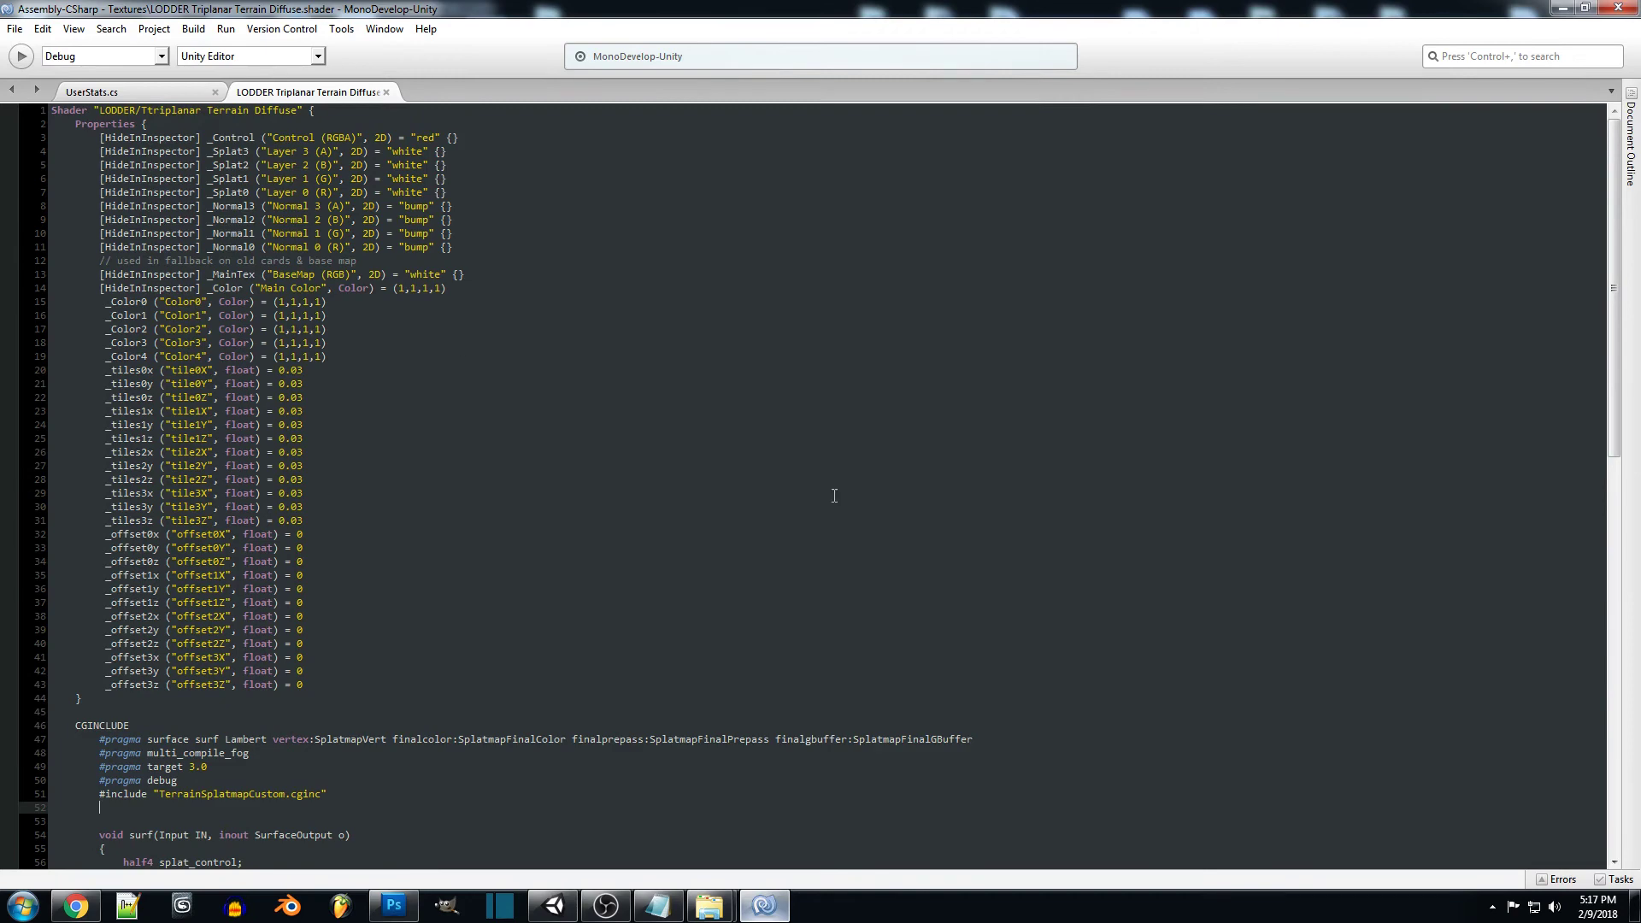
click(554, 905)
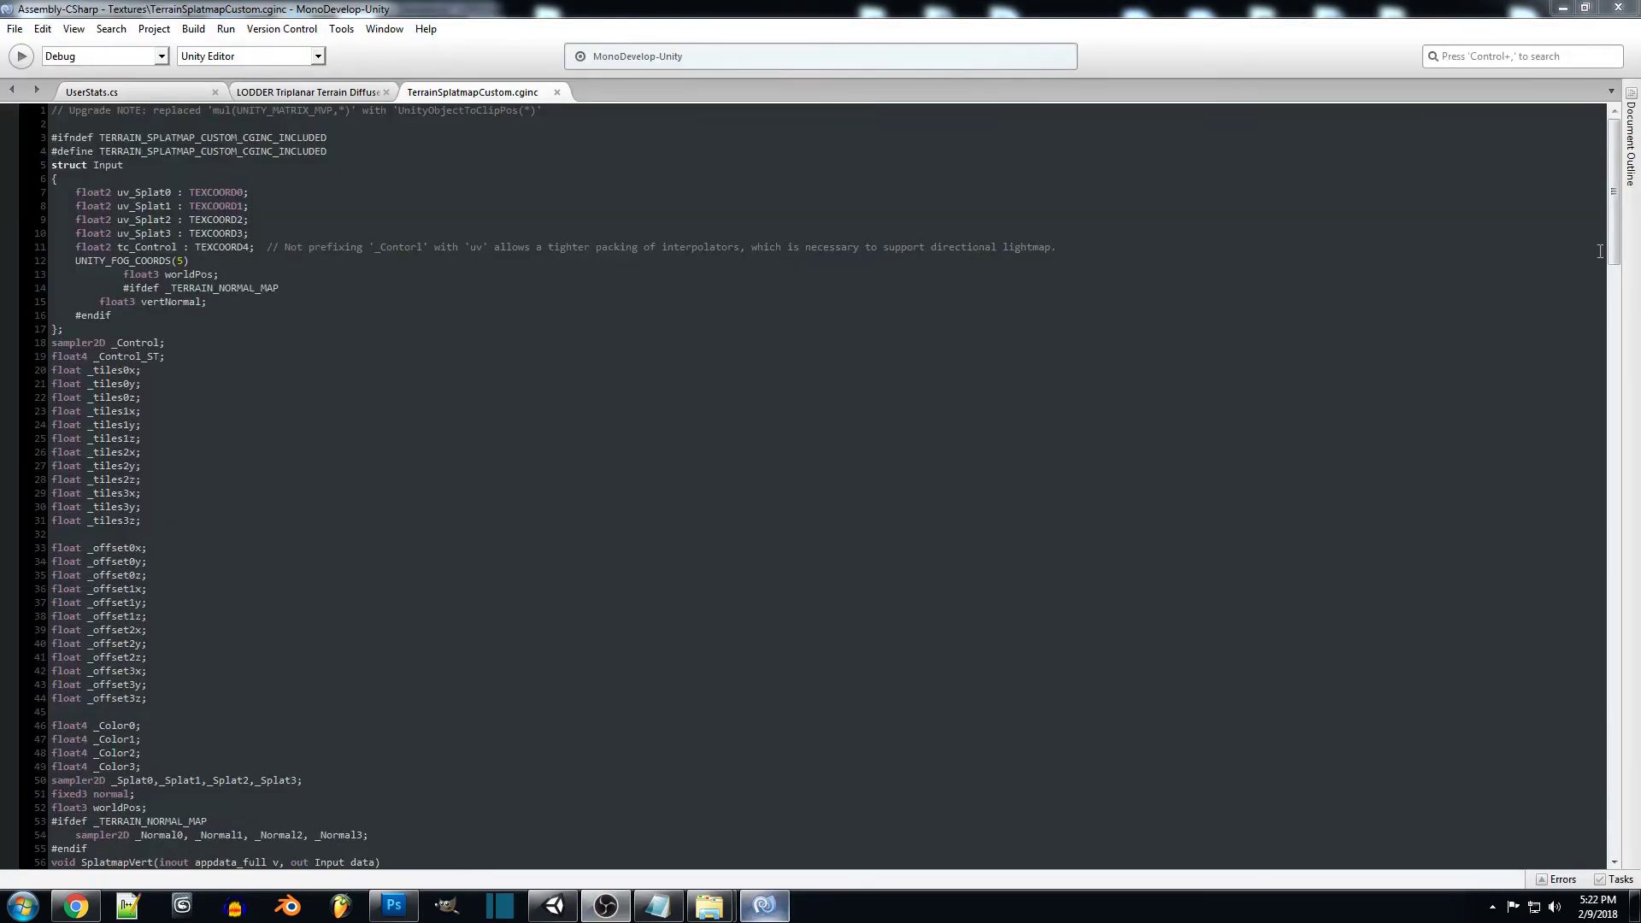
- Scroll through TerrainSplatmapCustom.cginc to the SplatmapMix triplanar tiling and offset code
drag(1618, 232, 1612, 368)
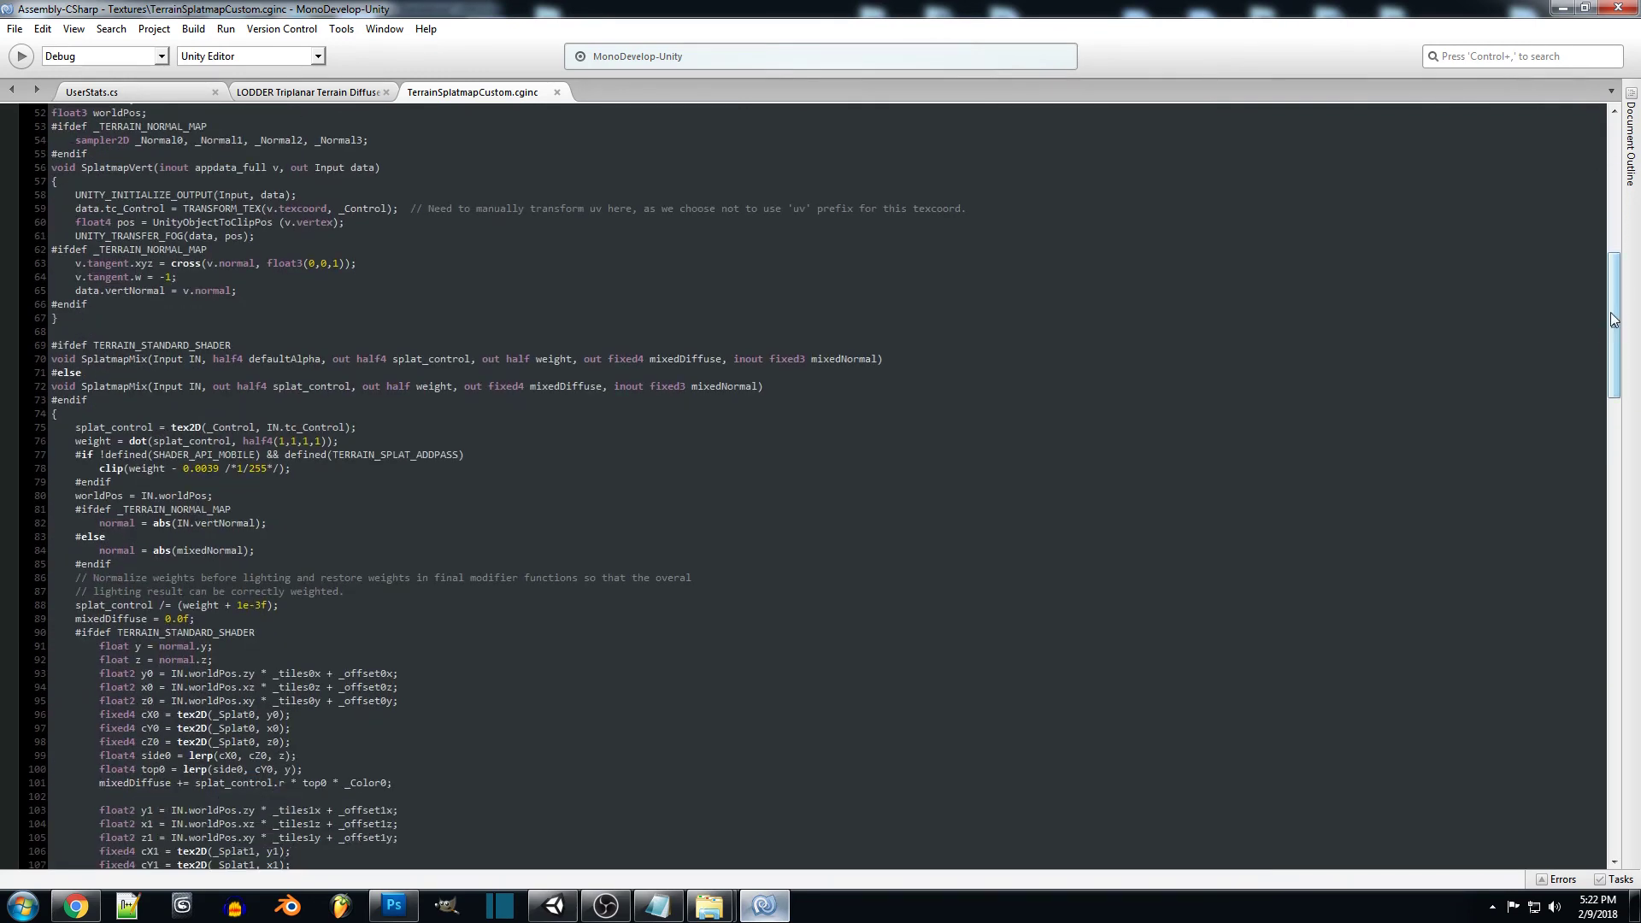
scroll(1616, 367, down, 6)
drag(1622, 366, 1568, 145)
- Return to the LODDER Triplanar Terrain Diffuse source and highlight its four _Splat property lines
click(307, 91)
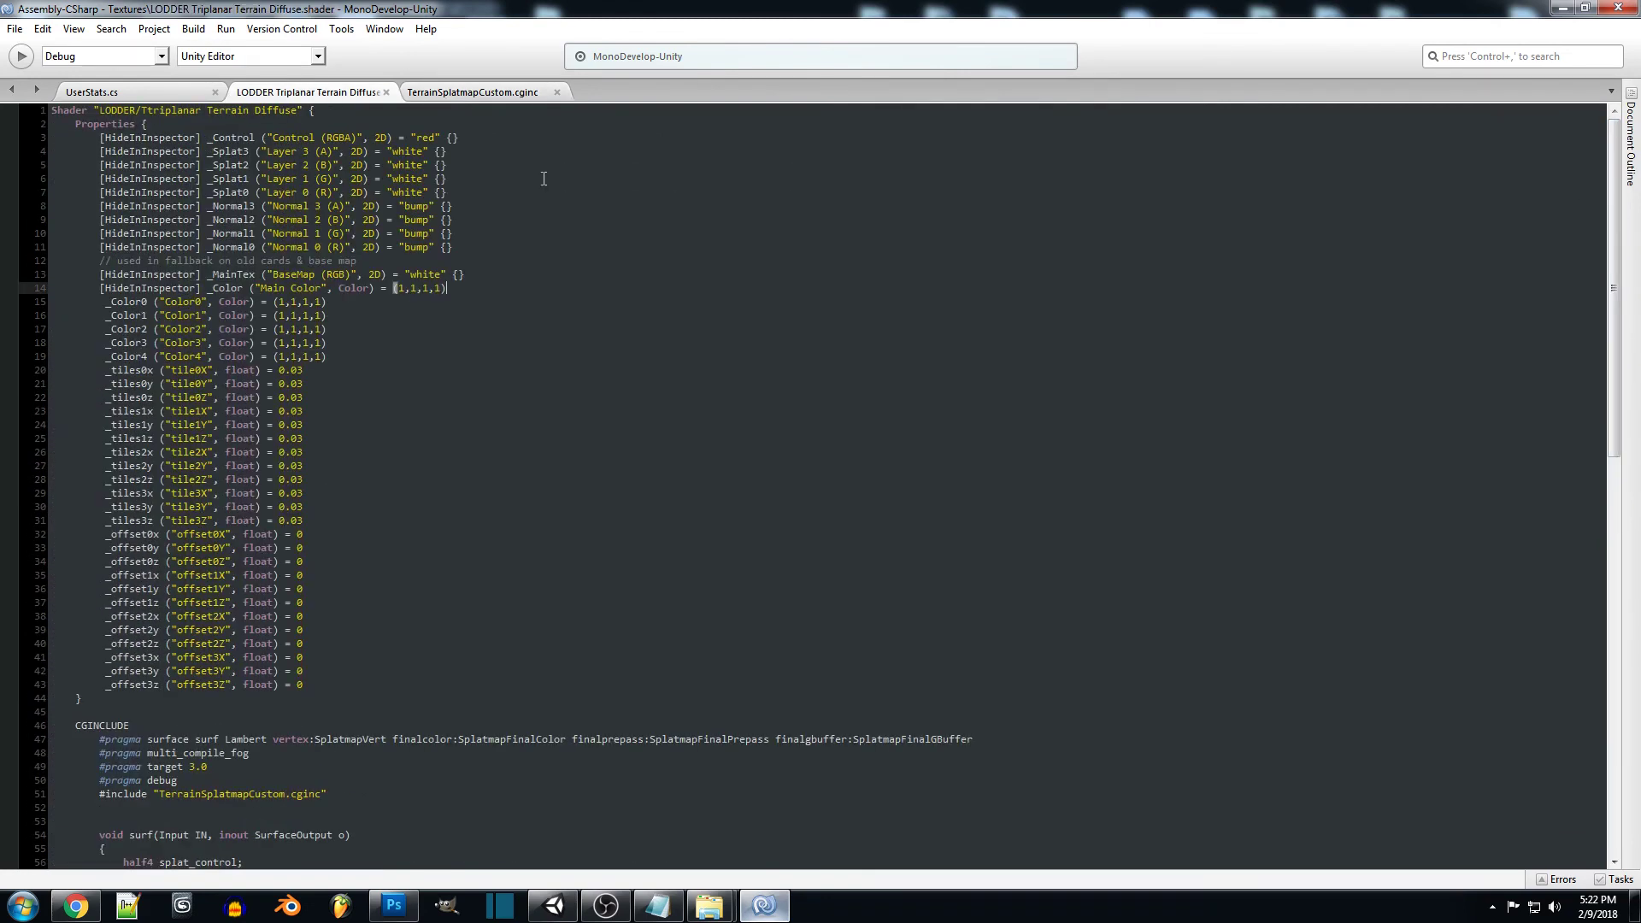
click(445, 192)
drag(446, 192, 3, 157)
click(537, 157)
key(Down)
key(Down)
key(Down)
key(Up)
key(Up)
key(Up)
- Select the _Splat lines by keyboard and scroll to the file's end and back
scroll(557, 198, down, 4)
scroll(558, 197, up, 4)
key(Home)
key(Home)
key(shift+Down)
key(shift+Down)
key(shift+Down)
key(shift+End)
key(Down)
scroll(659, 315, down, 2)
scroll(659, 315, up, 2)
scroll(658, 317, down, 15)
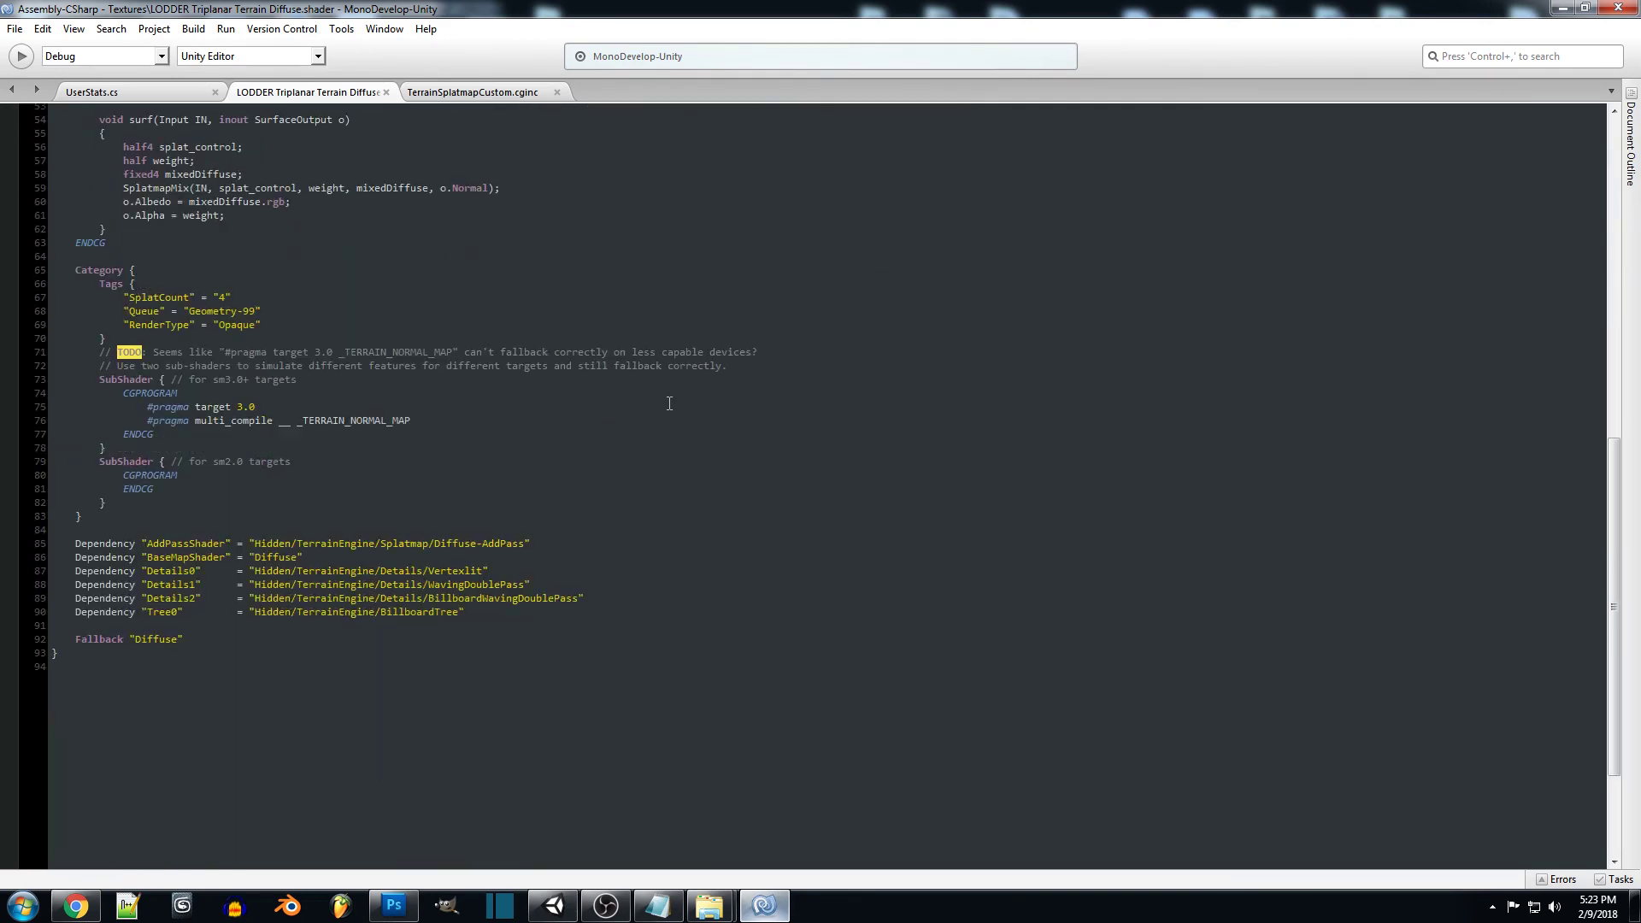
scroll(667, 402, up, 10)
scroll(669, 404, up, 8)
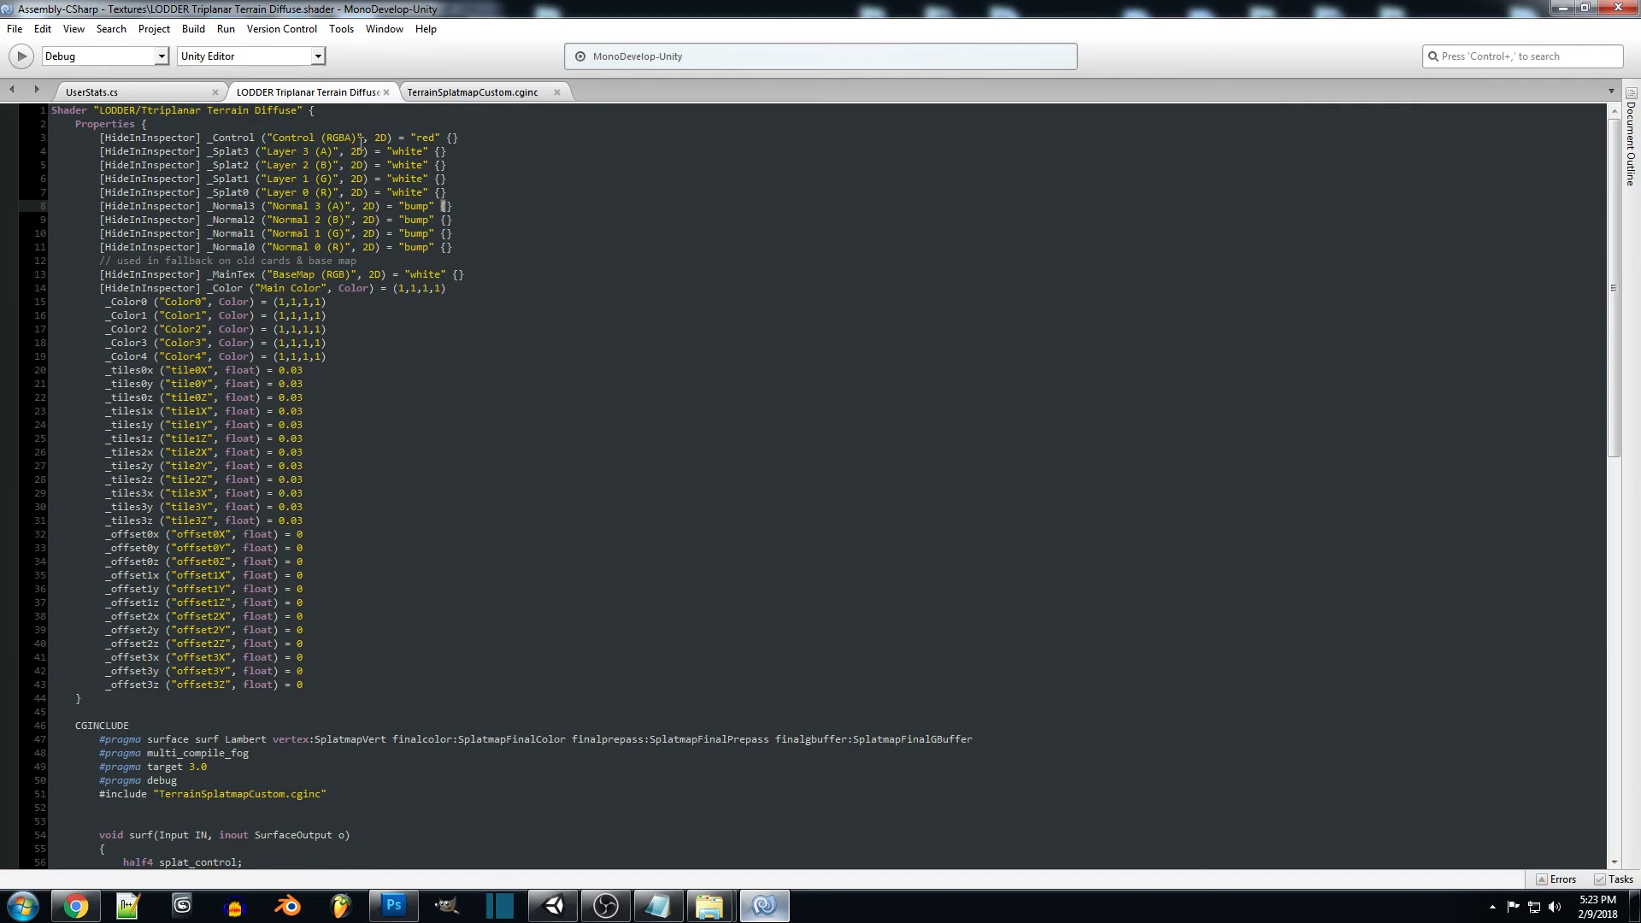
- Highlight the _Splat lines again and check the _Normal1 and _Splat1 entries
drag(448, 193, 65, 152)
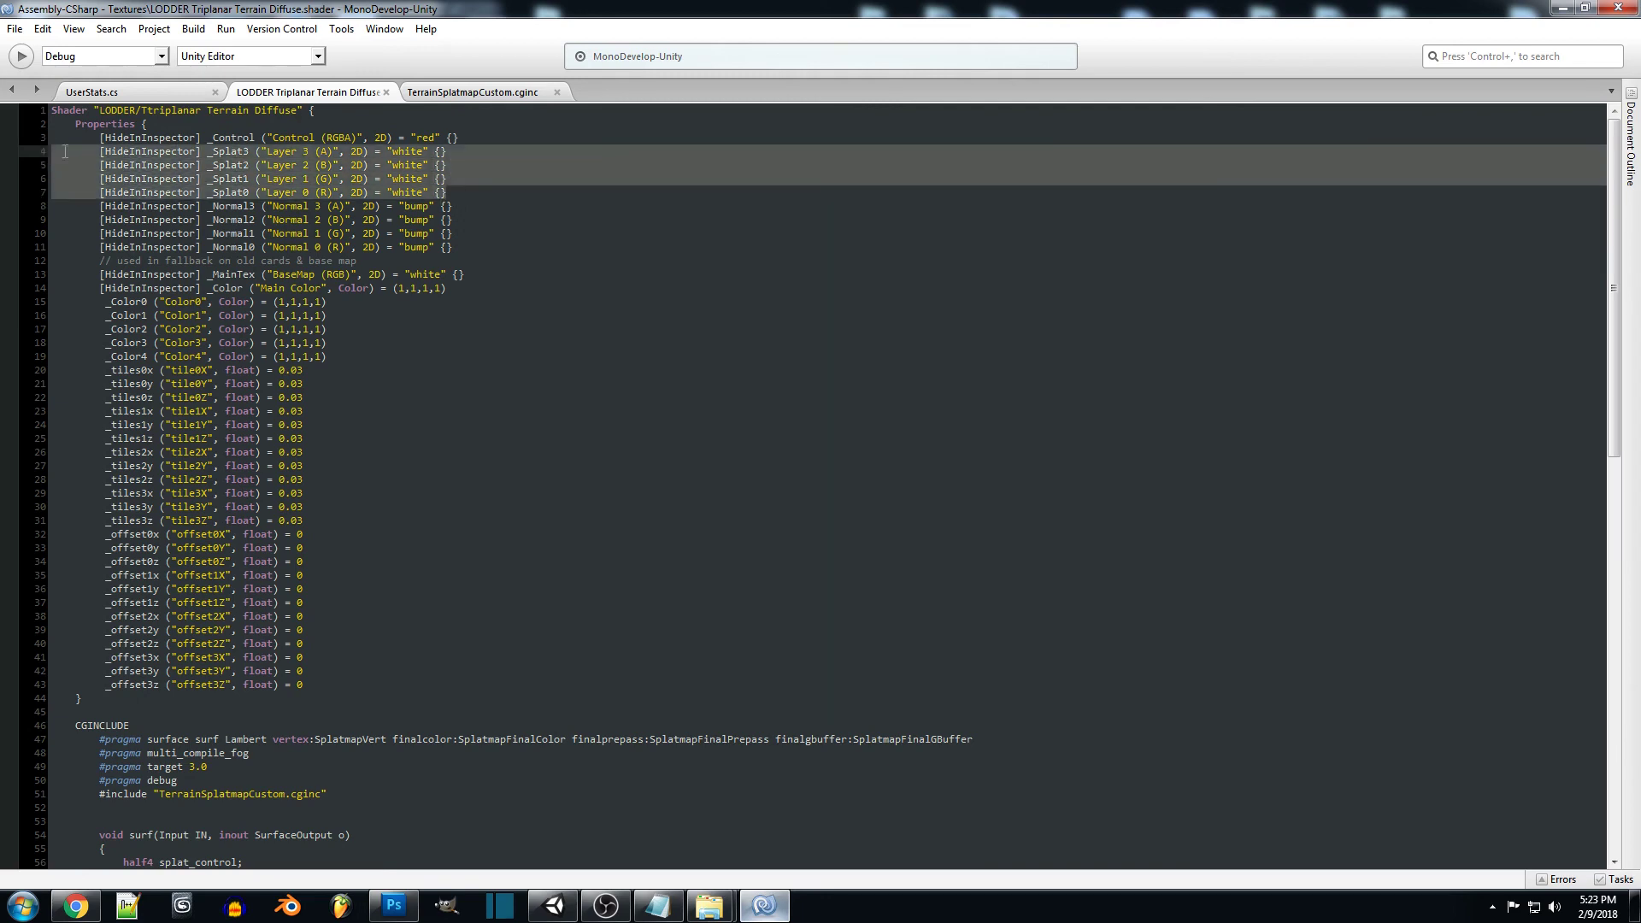
click(528, 206)
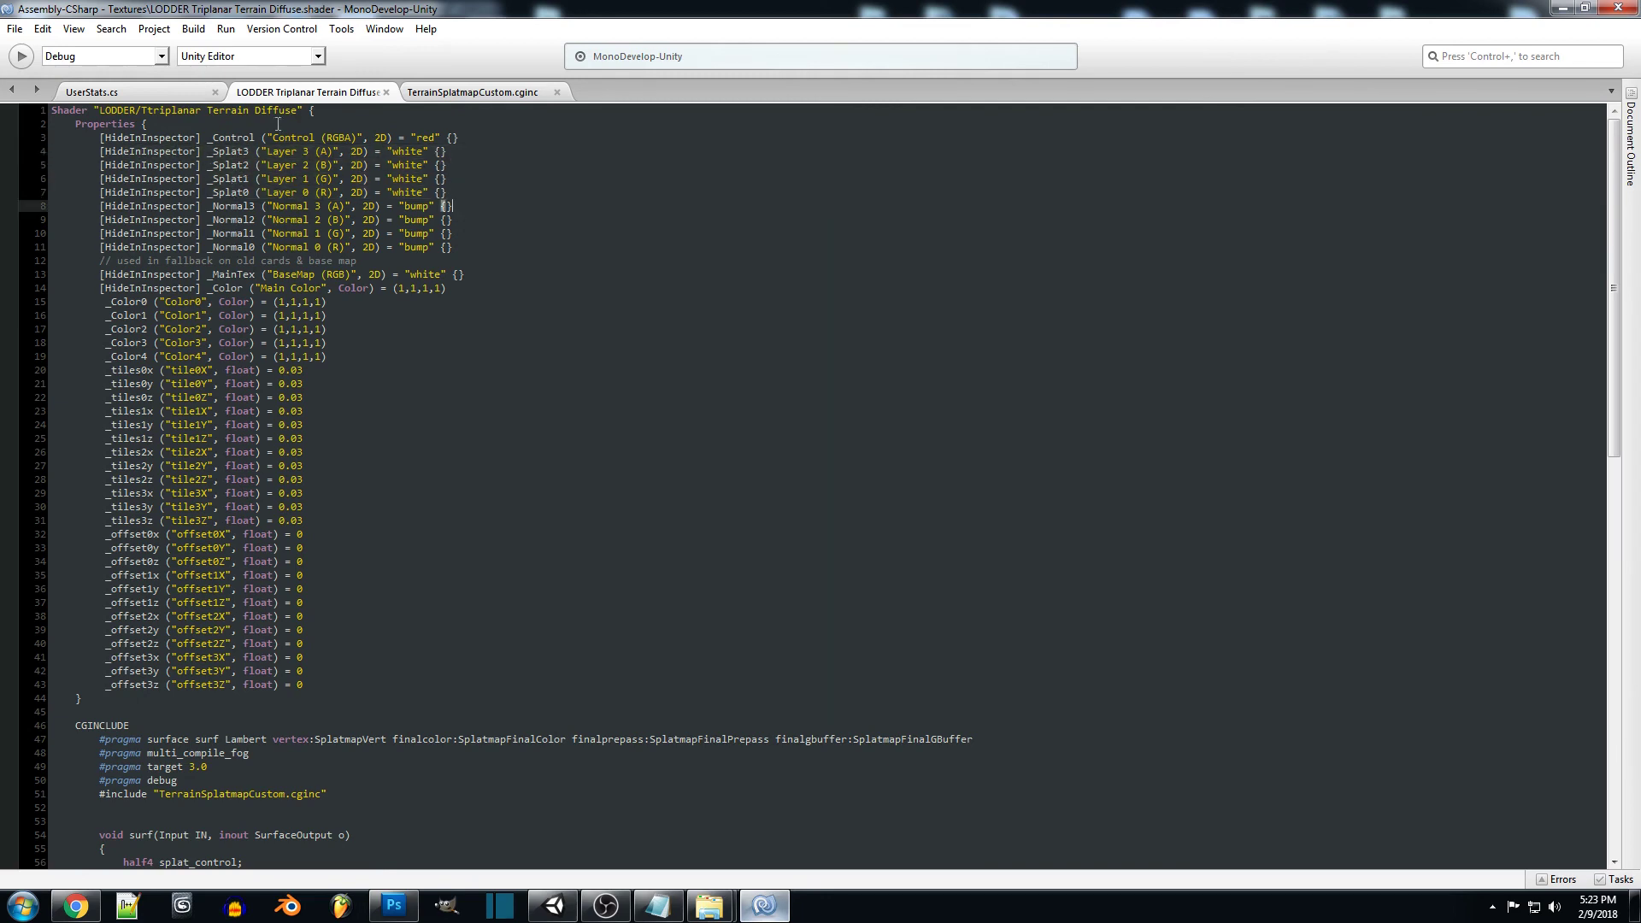
click(587, 232)
click(531, 182)
scroll(549, 237, down, 2)
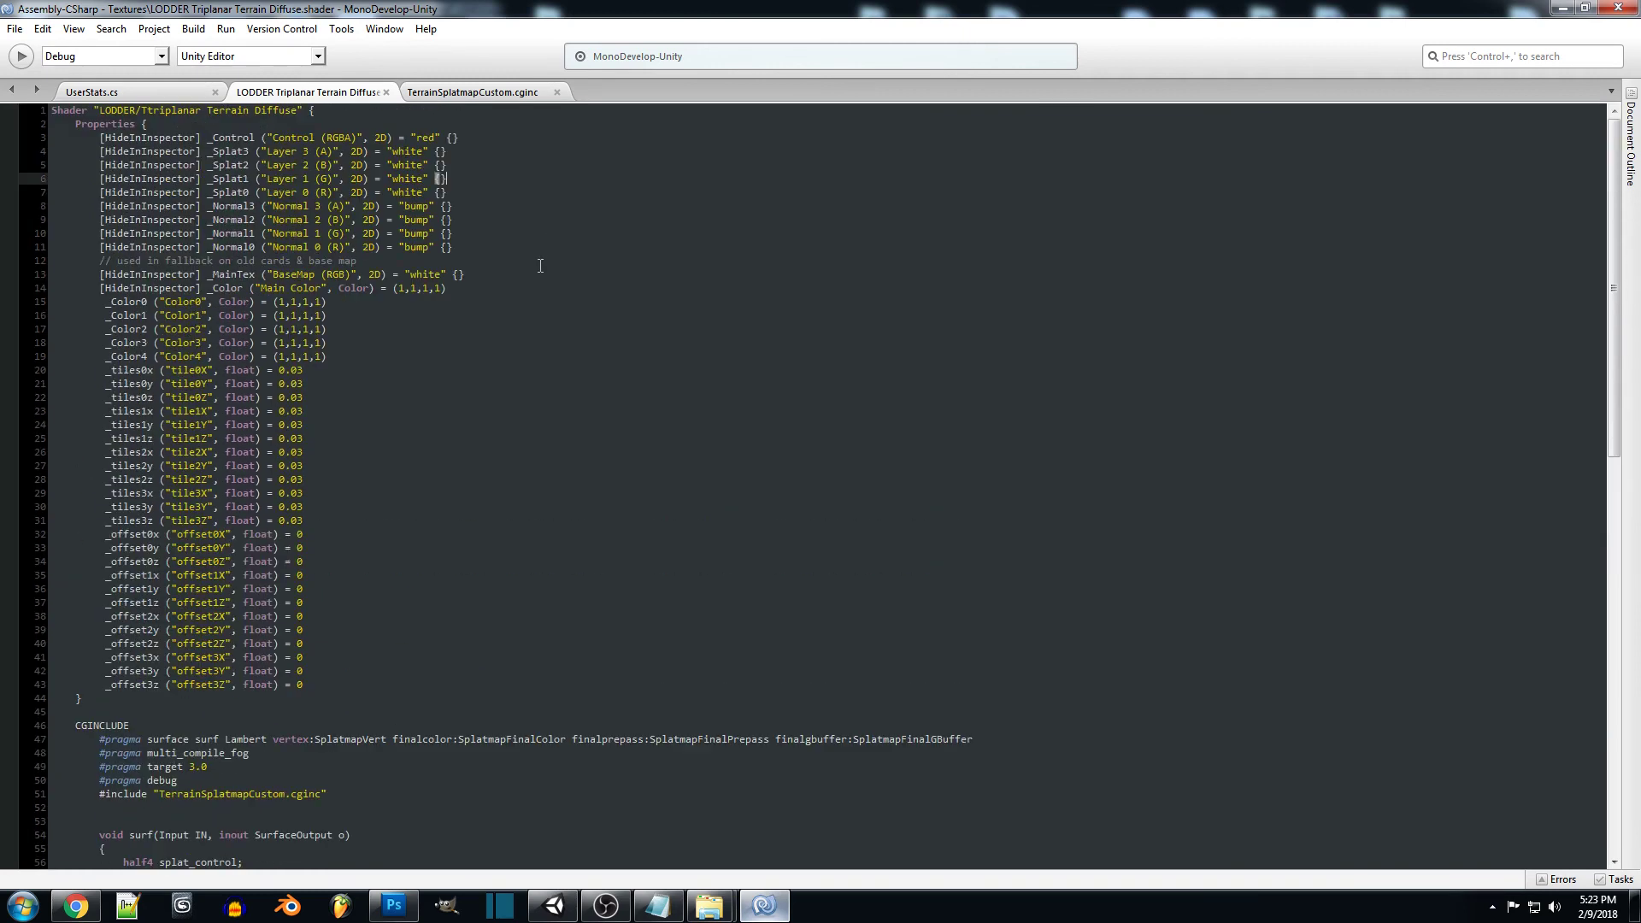